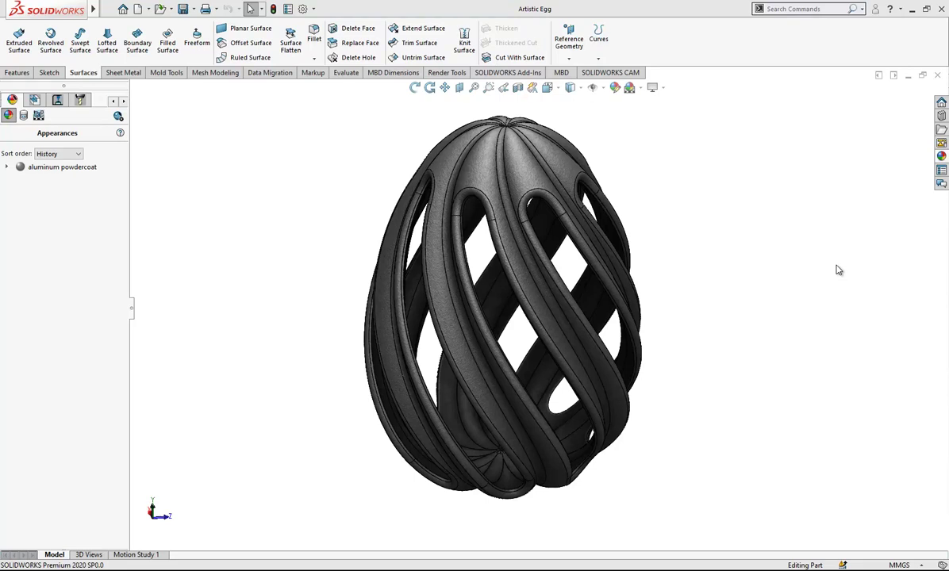
Step: Create a new blank Part document (Part2)
left_click(139, 9)
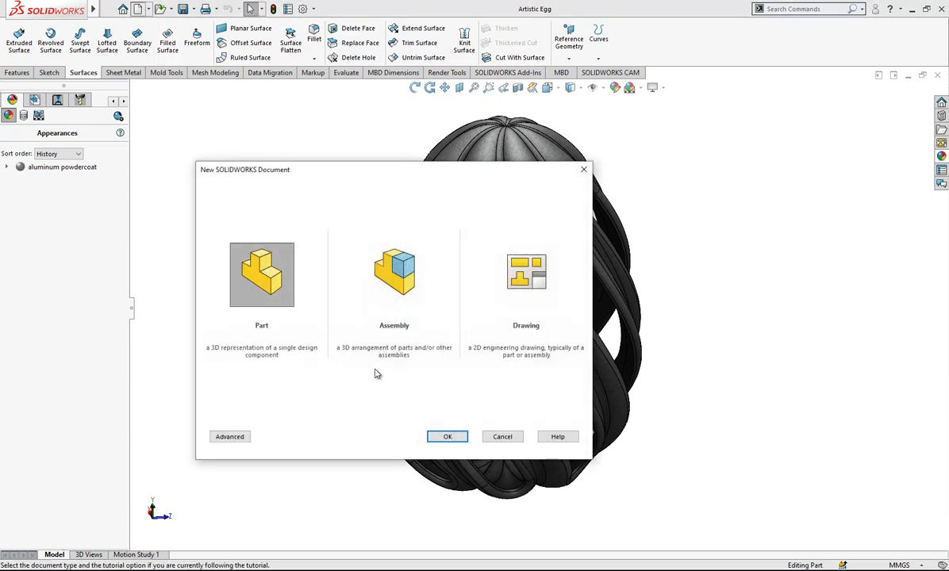
left_click(443, 441)
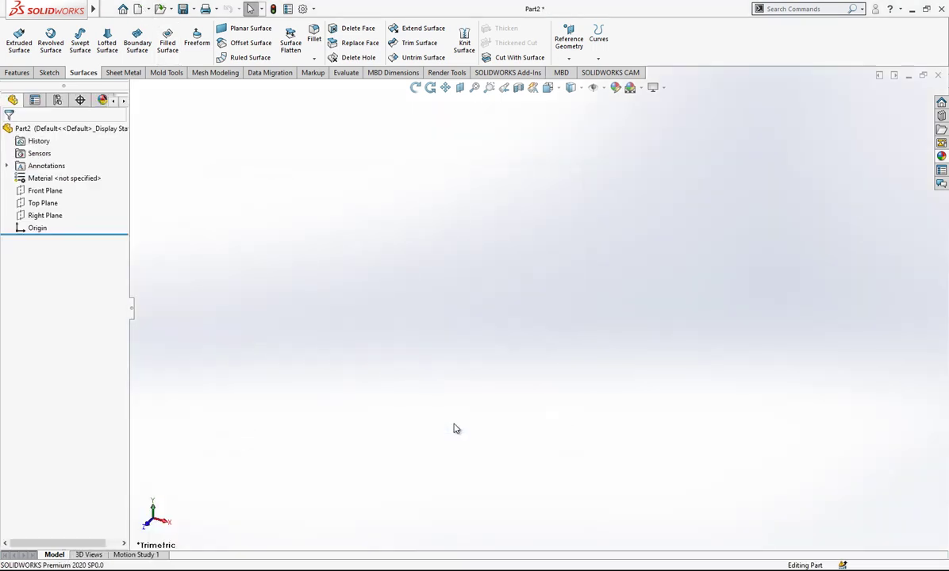
Step: On the Front Plane, sketch a vertical line rising from the origin
left_click(63, 190)
left_click(85, 171)
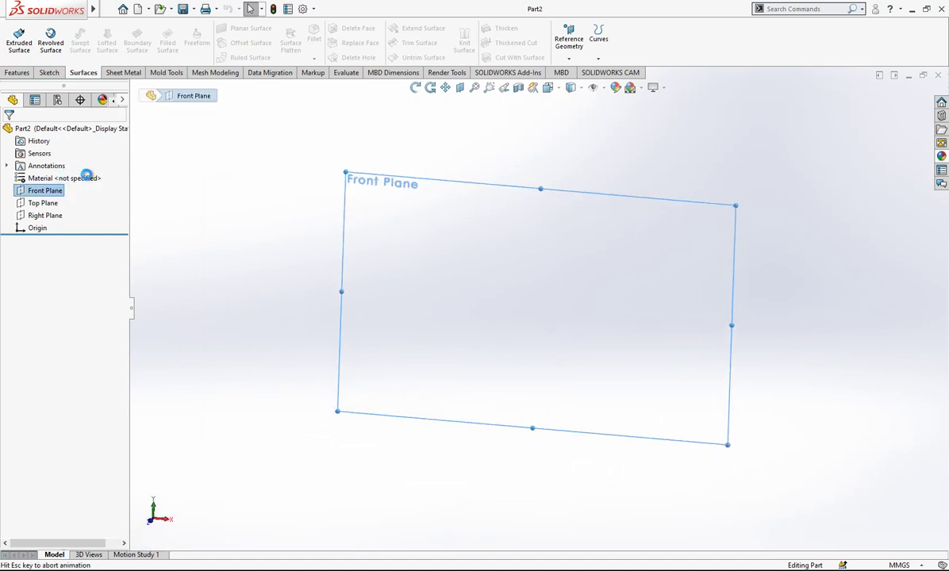
left_click(74, 31)
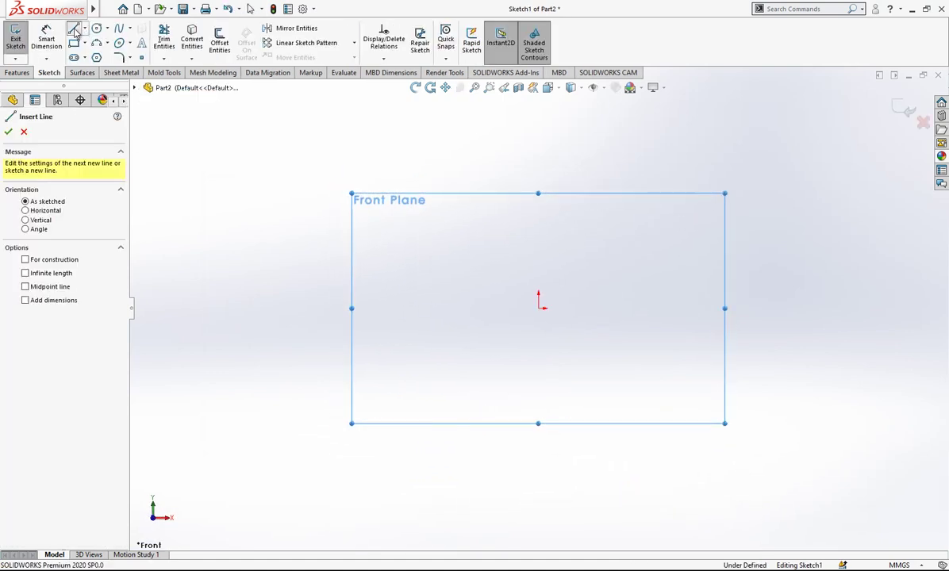
left_click(537, 308)
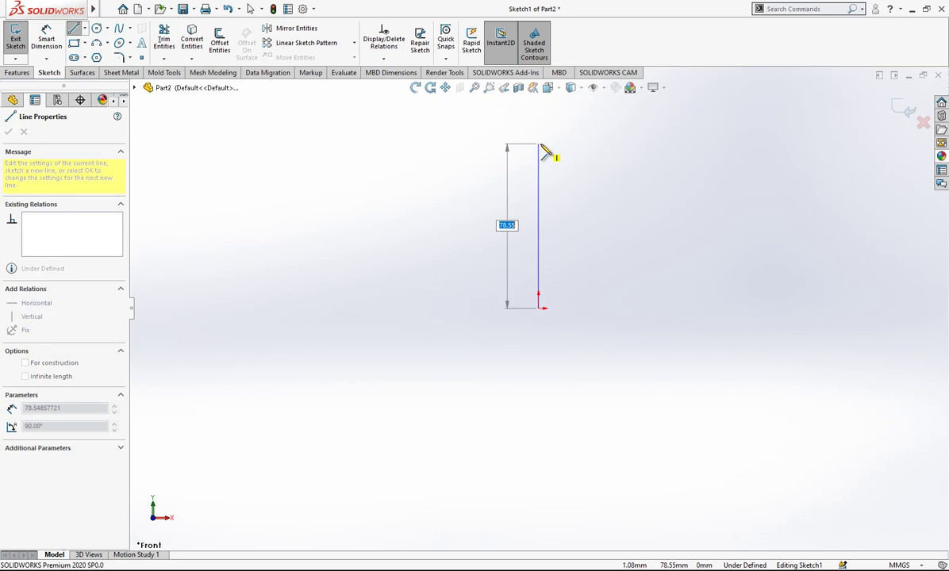
left_click(538, 146)
key("Escape")
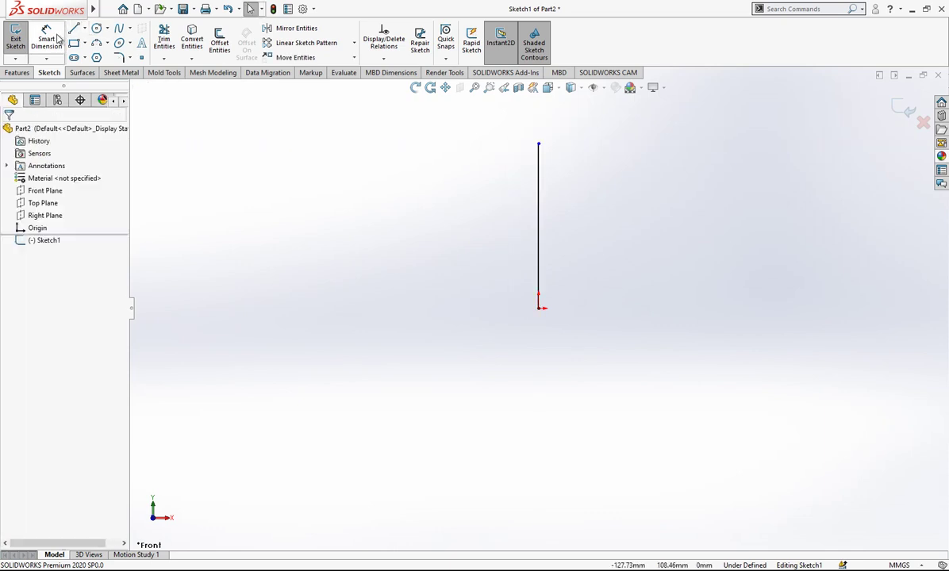
Step: Dimension the vertical line to 125 mm and convert it to construction geometry
left_click(48, 38)
left_click(538, 211)
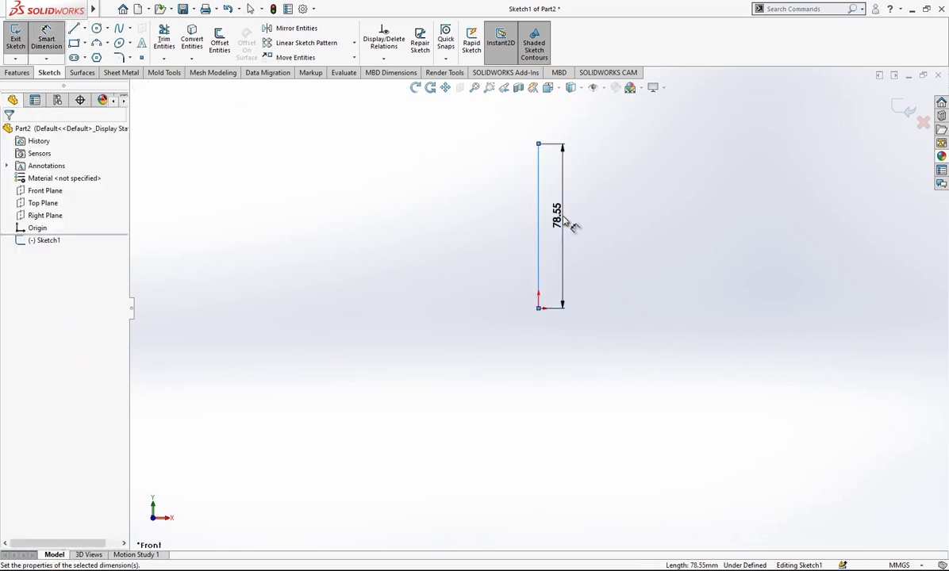
left_click(573, 226)
type("125")
key("Return")
key("Escape")
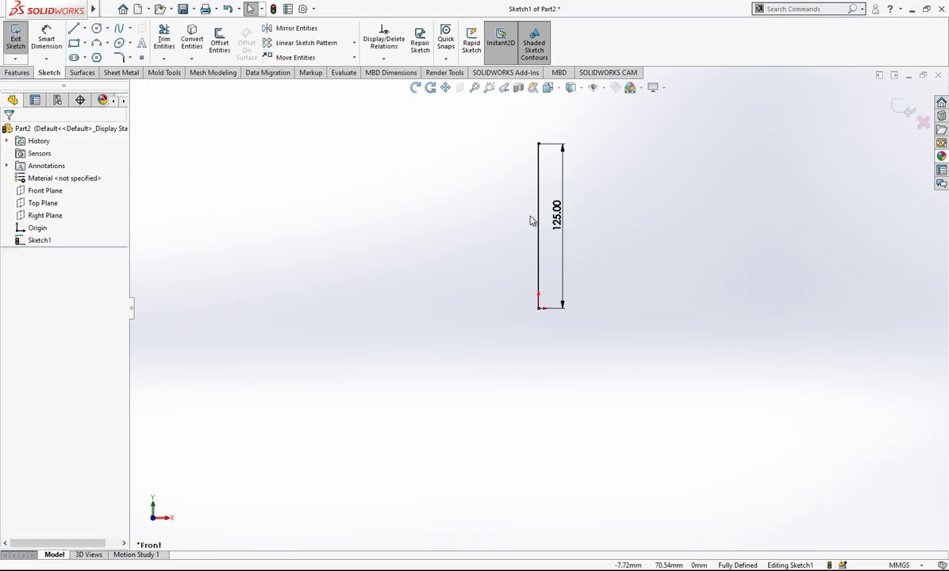
left_click(537, 226)
left_click(545, 175)
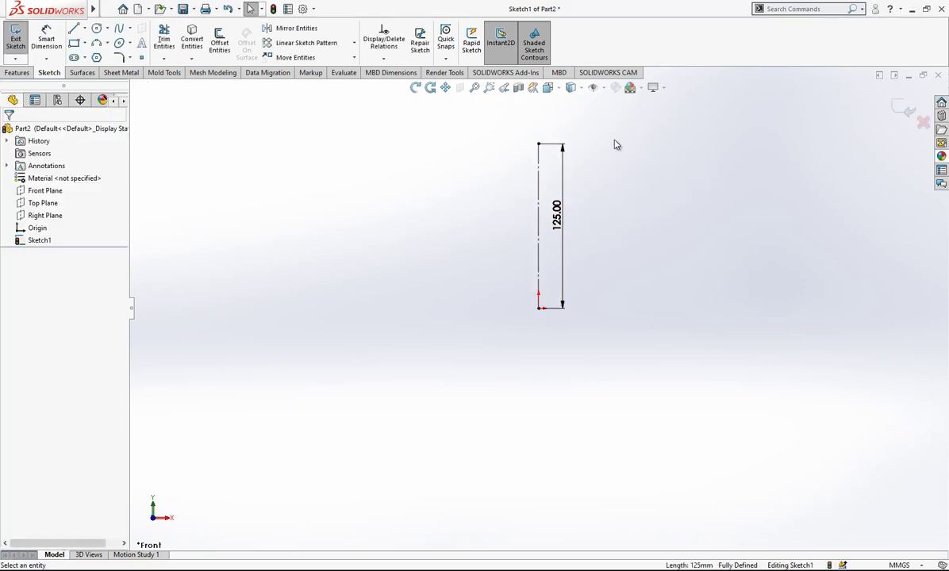
Step: Pick the Style Spline tool from the spline types list
scroll(581, 133, "down", 1)
left_click(131, 28)
left_click(148, 56)
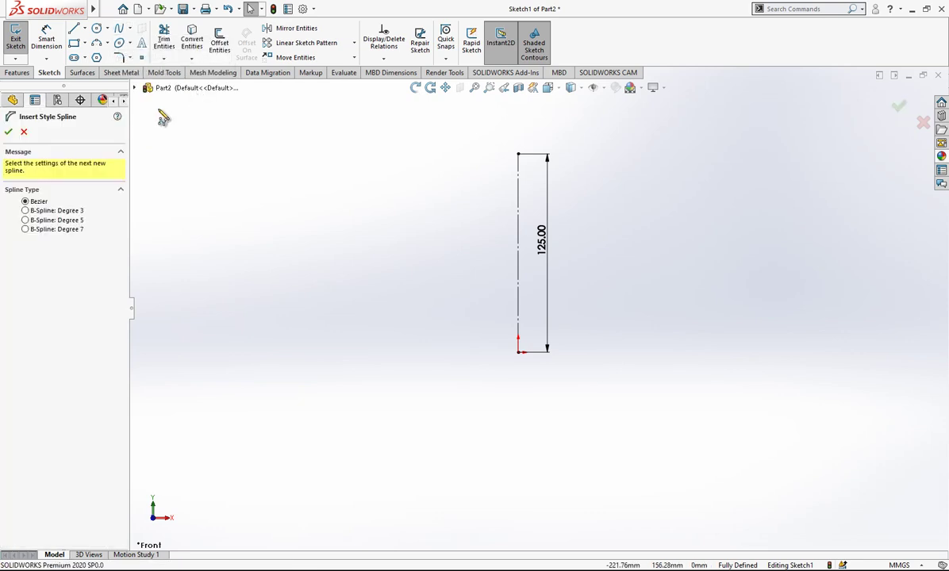
Step: Draw a style spline from the line's top end through left control points to its bottom end
left_click(518, 154)
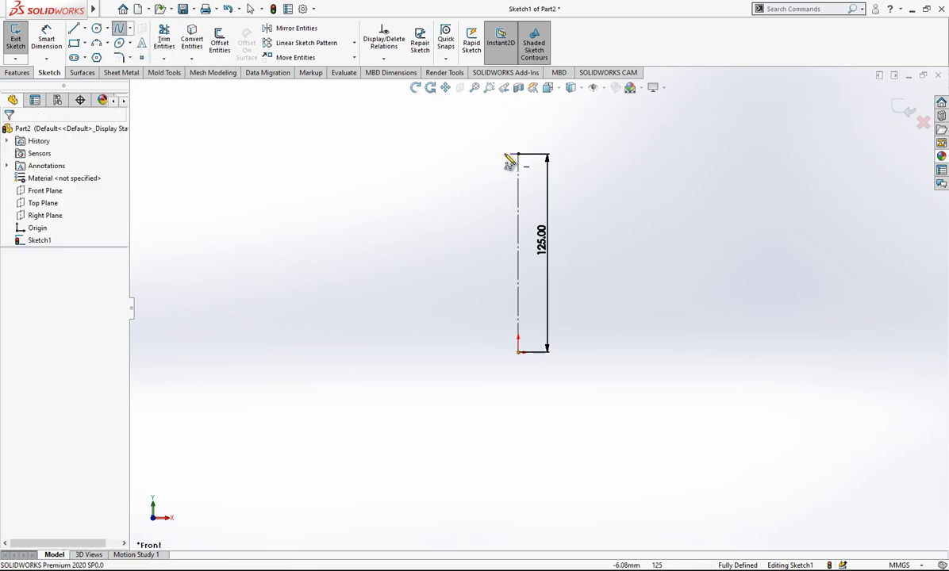
left_click(452, 154)
left_click(440, 272)
left_click(471, 354)
double_click(518, 352)
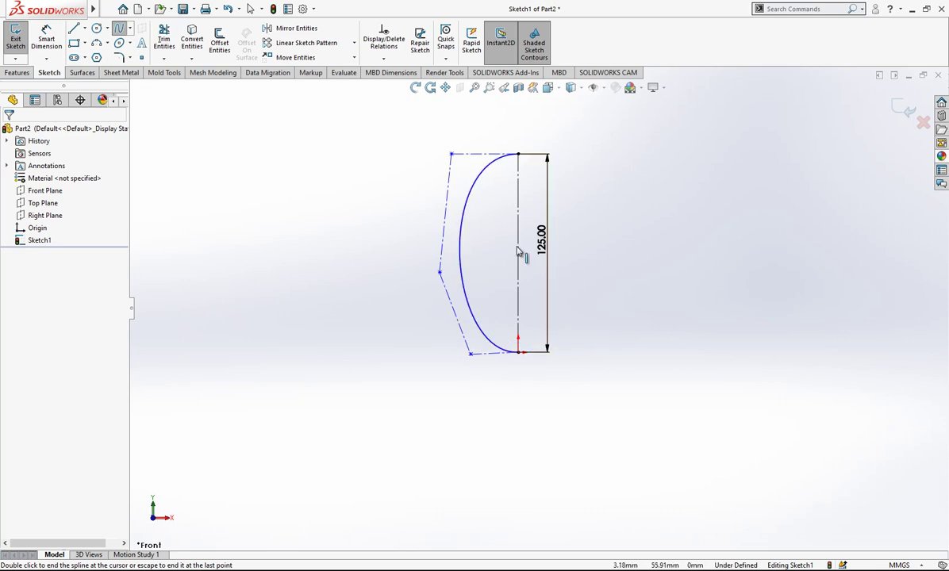
key("Escape")
Step: Make the top and bottom control-polygon edges horizontal and drag the middle vertex lower left
left_click(484, 353)
left_click(478, 152)
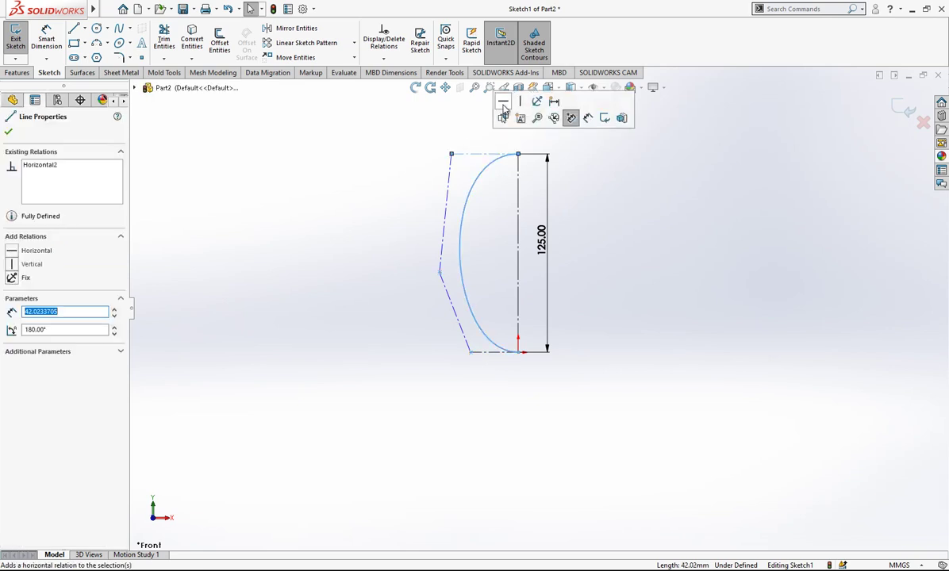
key("Escape")
left_click_drag(439, 273, 423, 322)
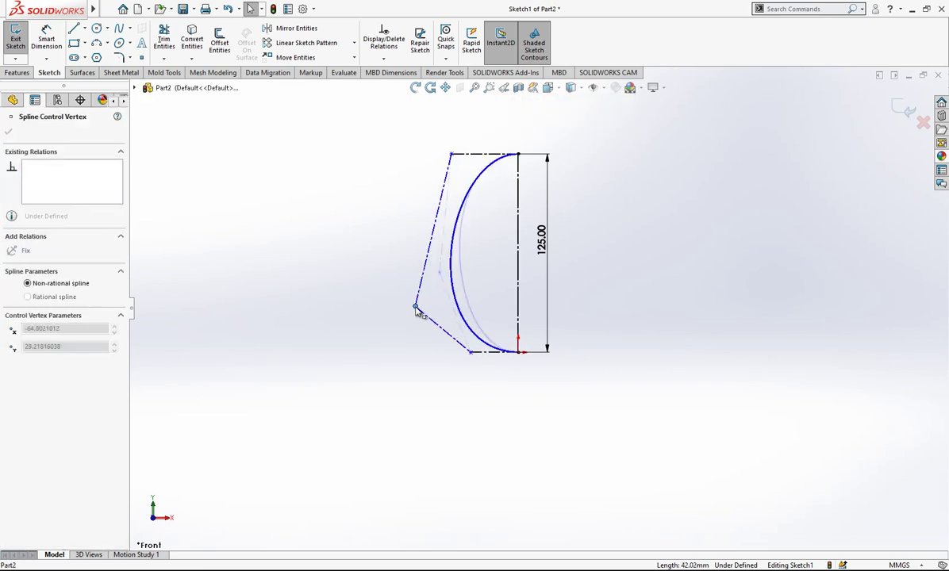
Step: Dimension the top and bottom control vertices 60 mm from the centerline
left_click(53, 38)
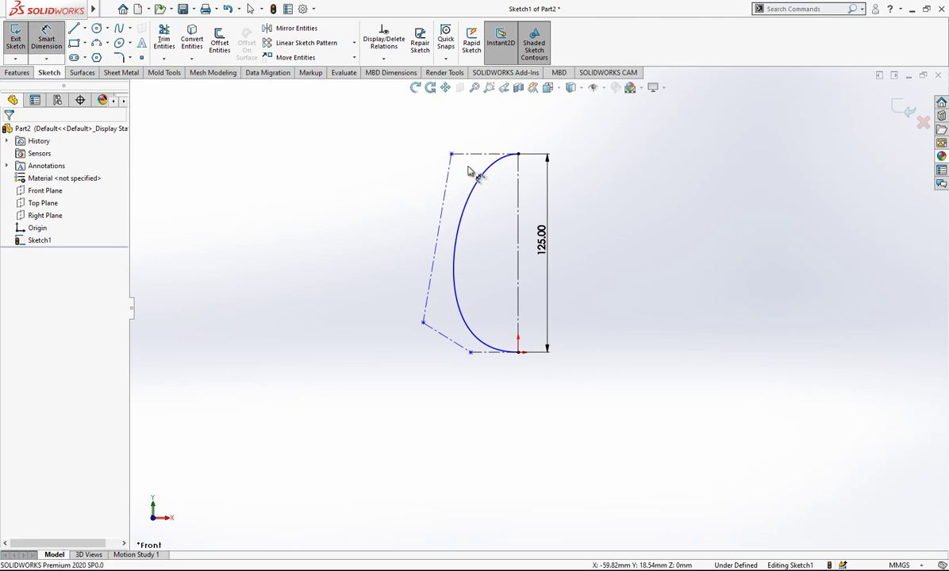
left_click(517, 179)
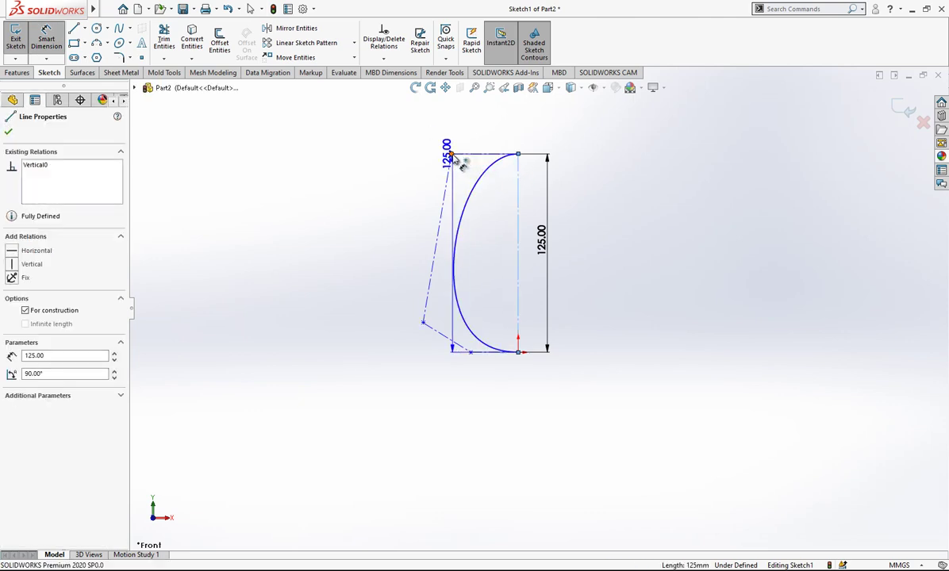
left_click(451, 154)
left_click(563, 130)
type("60")
key("Return")
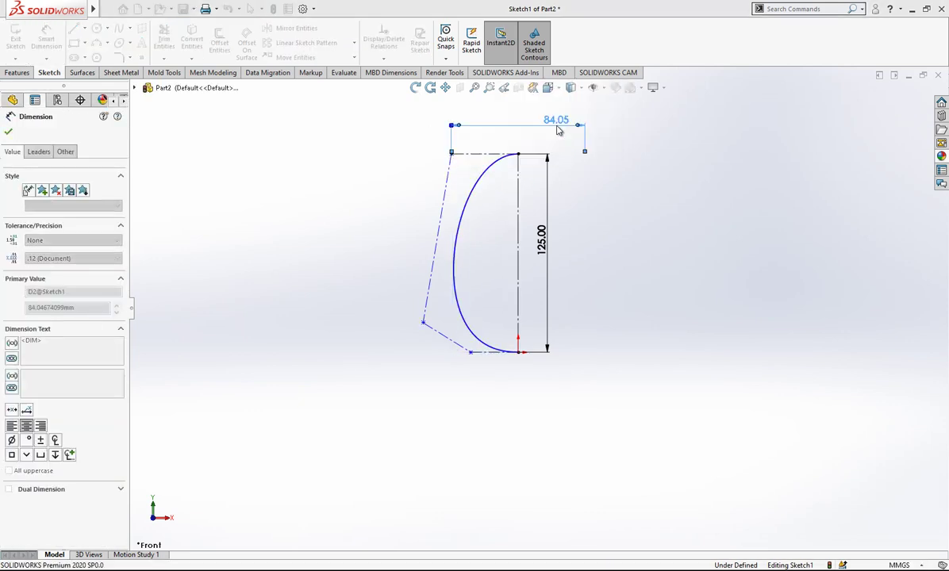
key("Escape")
mouse_move(519, 328)
left_mouse_down()
mouse_move(483, 356)
mouse_move(491, 361)
left_mouse_up()
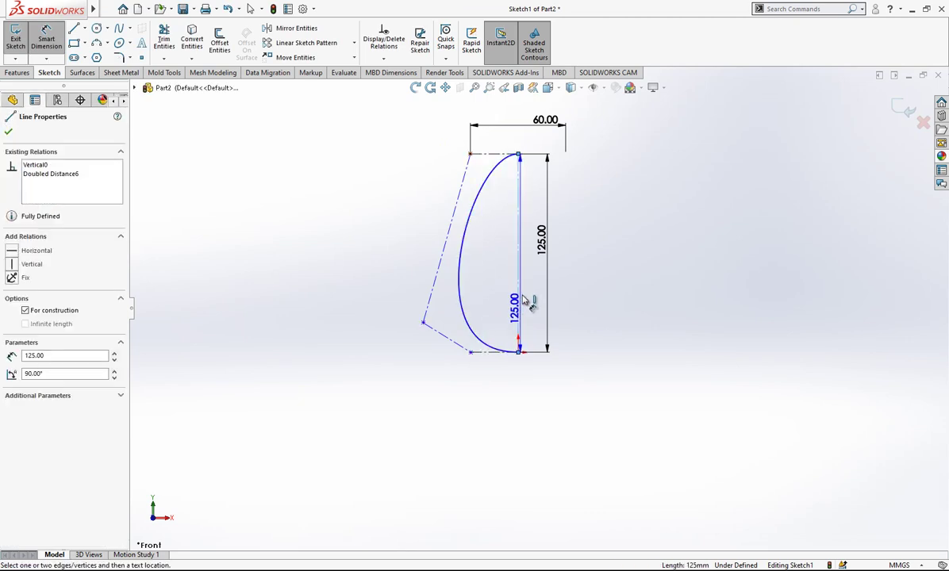
left_click(471, 353)
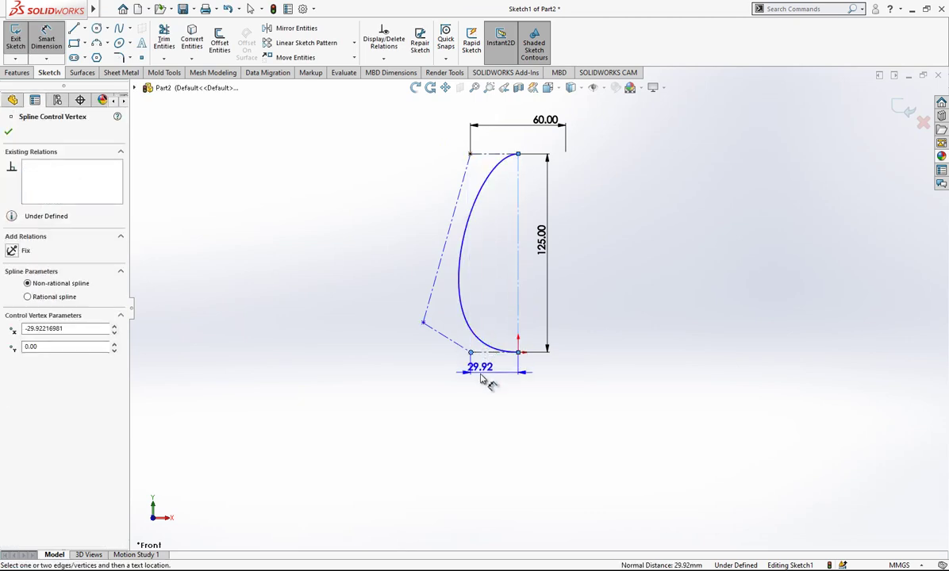
left_click(532, 384)
type("60")
key("Return")
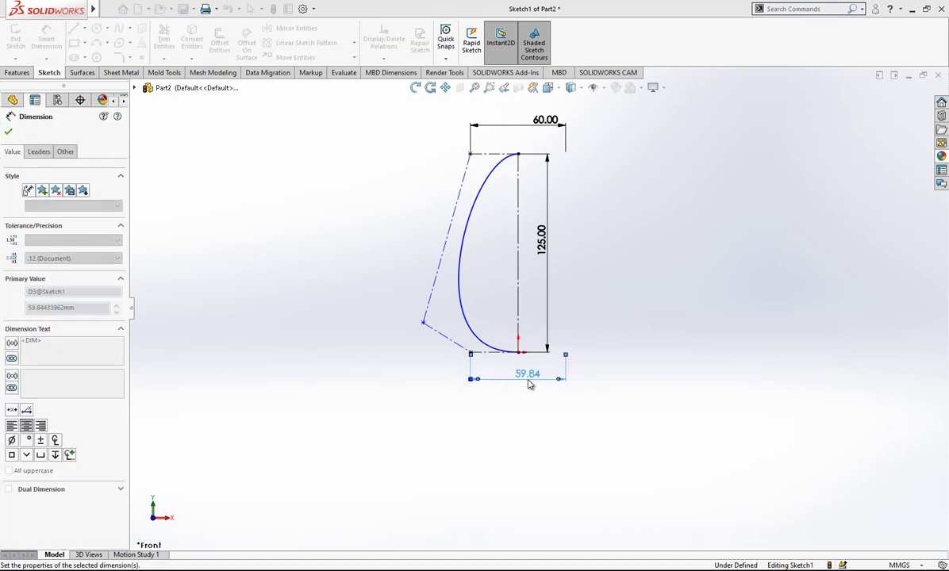
key("Escape")
Step: Give the outer vertex a 110 mm doubled width and 17 mm height, then exit the sketch
left_click_drag(519, 317, 429, 331)
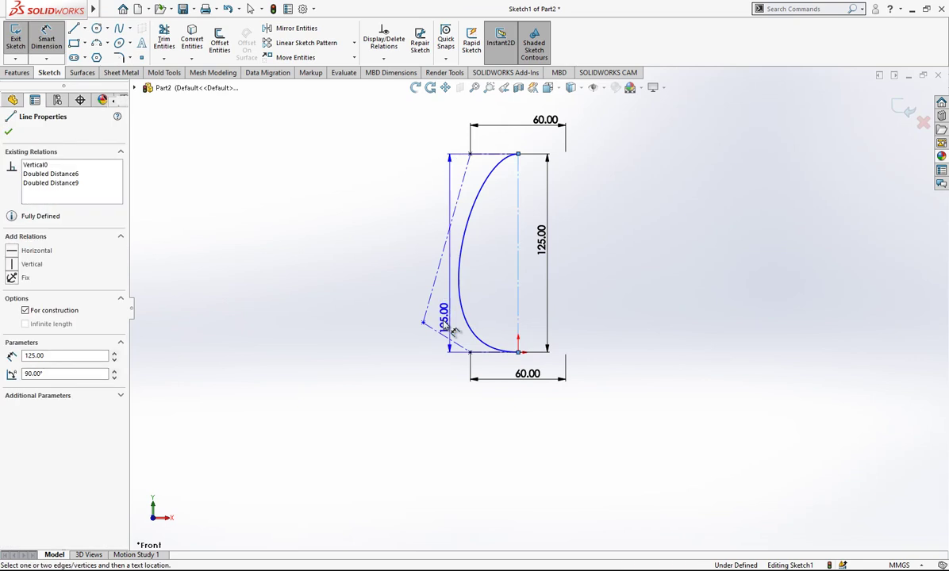
left_click(423, 323)
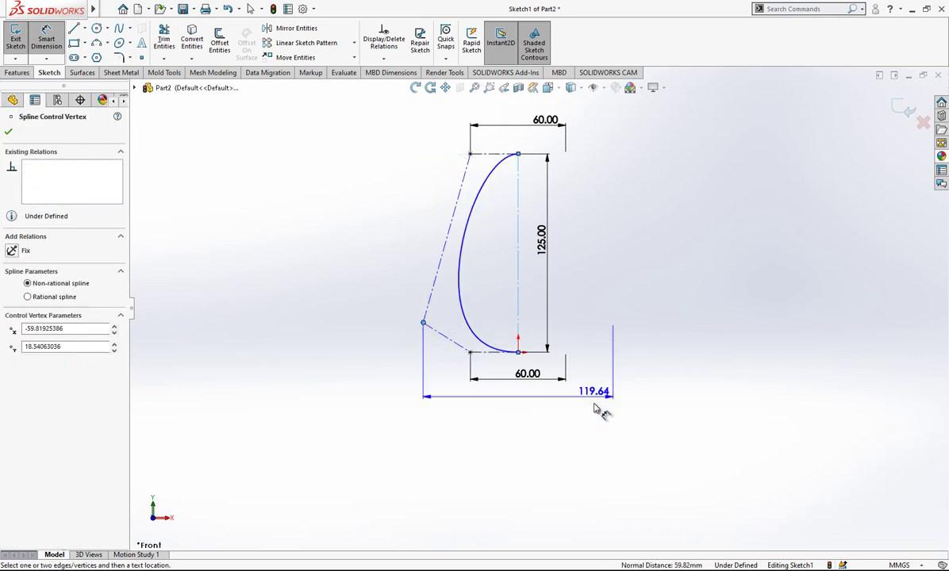
left_click(588, 458)
type("10")
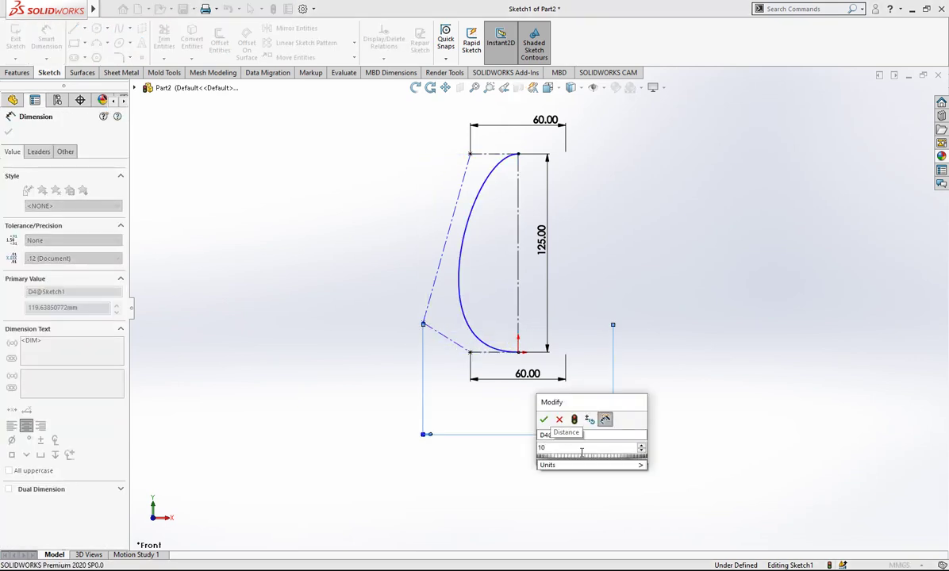
key("Return")
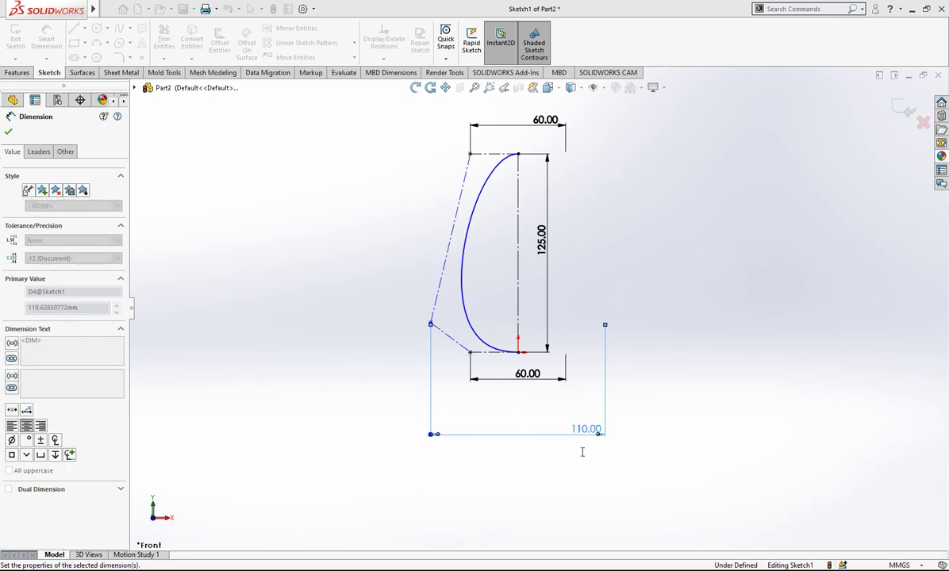
left_click(462, 346)
left_click(431, 323)
left_click(359, 331)
type("17")
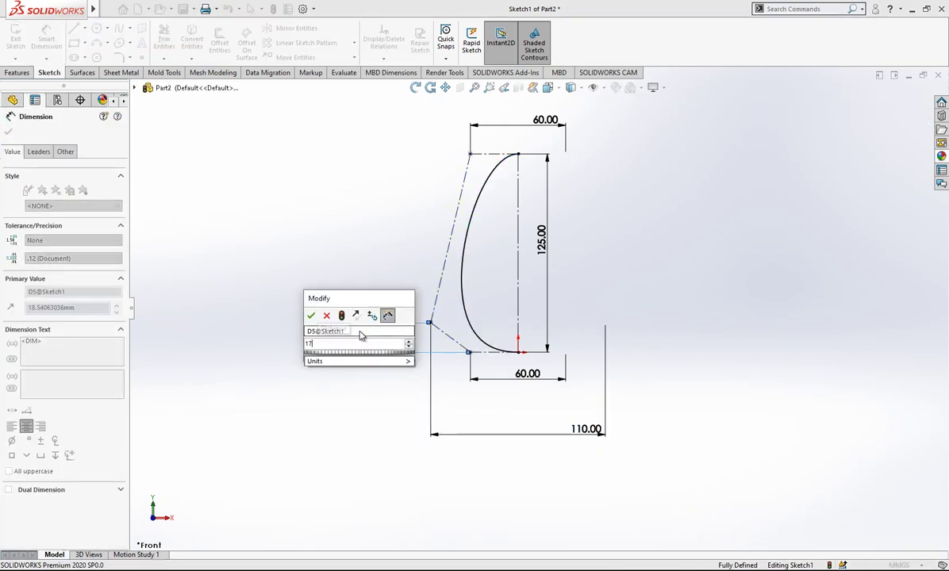
key("Return")
key("Escape")
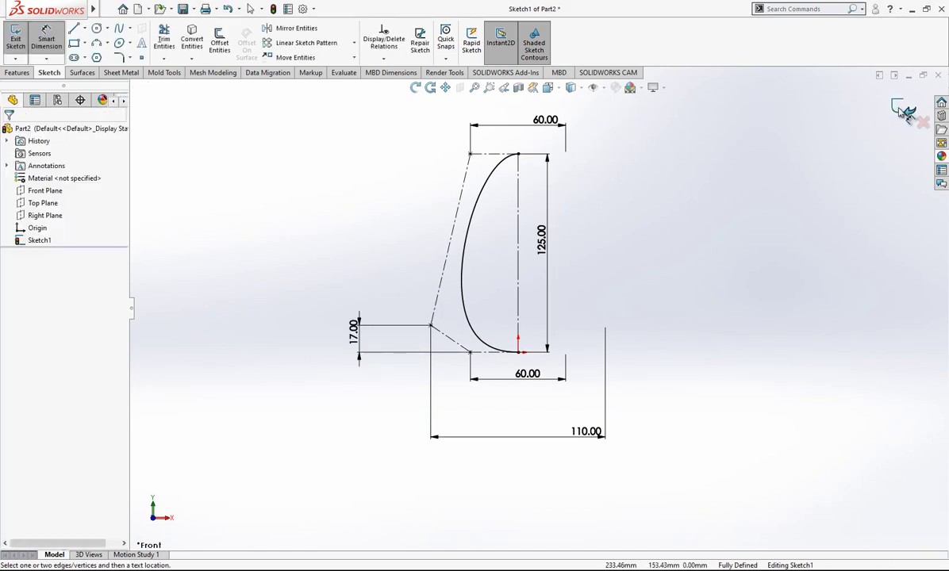
key("ctrl+b")
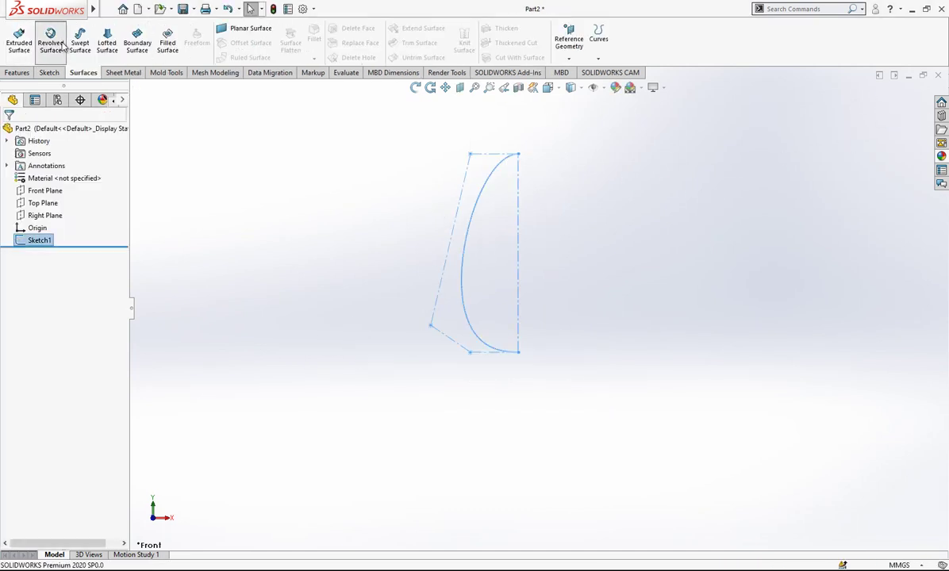
Step: Revolve Sketch1 360° into the egg surface and switch to the Front view
left_click(50, 40)
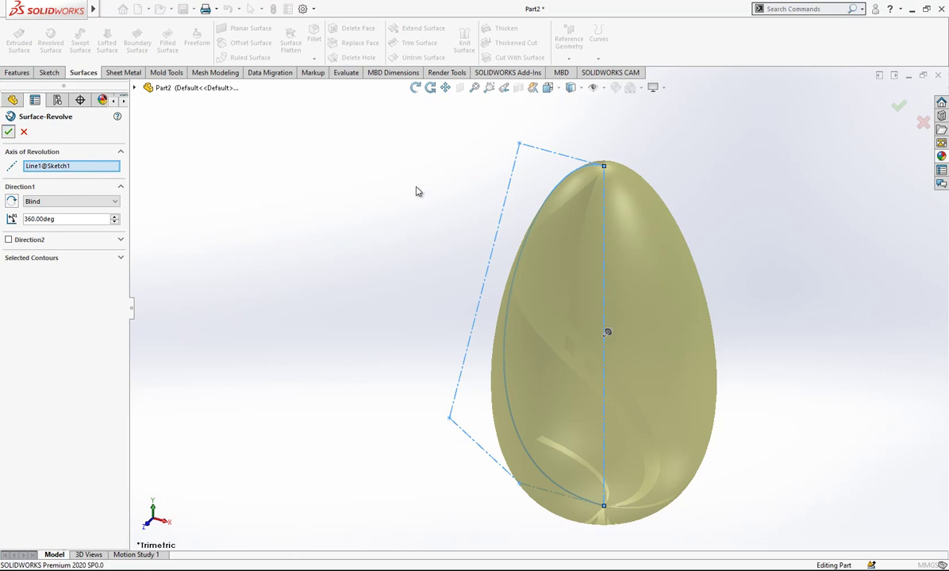
key("Return")
middle_click_drag(411, 209, 514, 331)
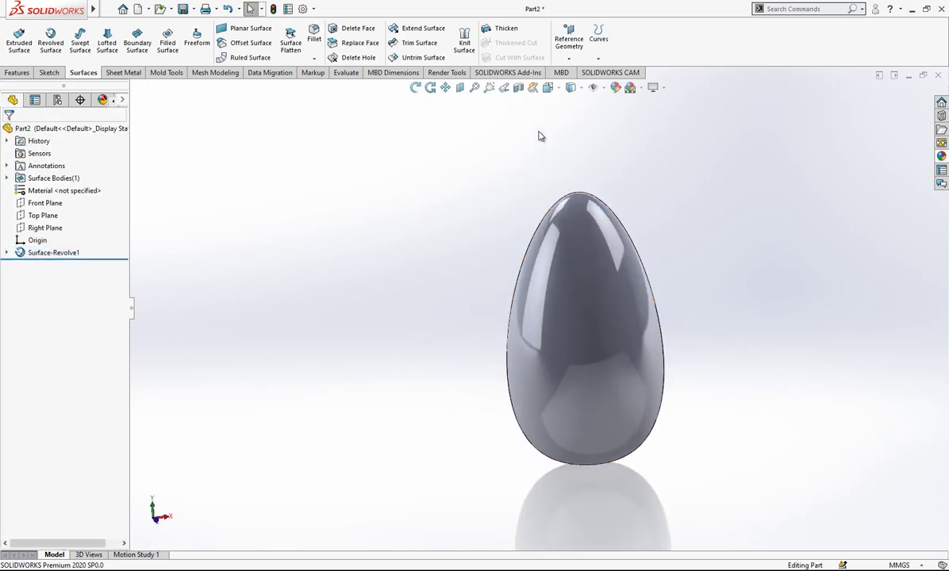
left_click(547, 87)
left_click(467, 323)
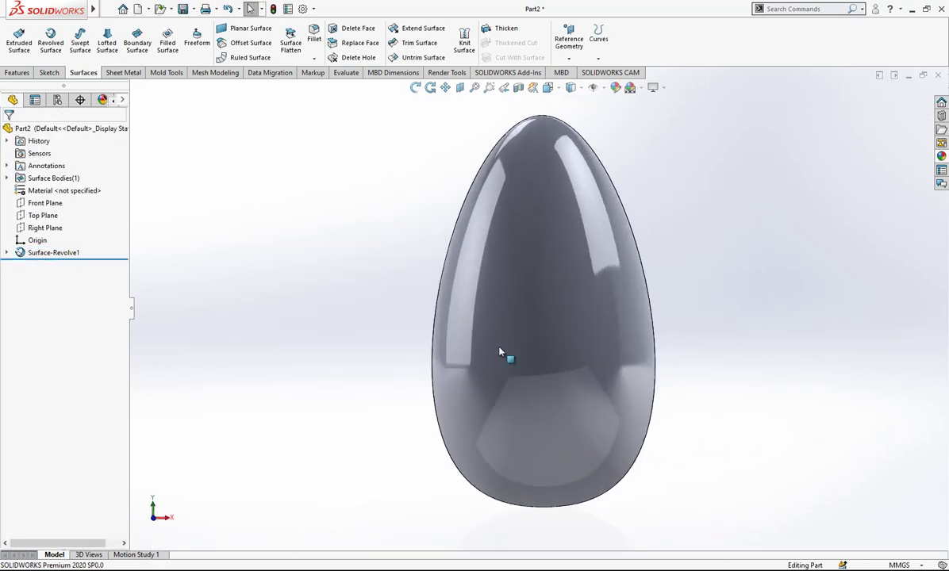
Step: In a new Front Plane sketch, draw a vertical line from the egg's base to its tip
left_click(28, 206)
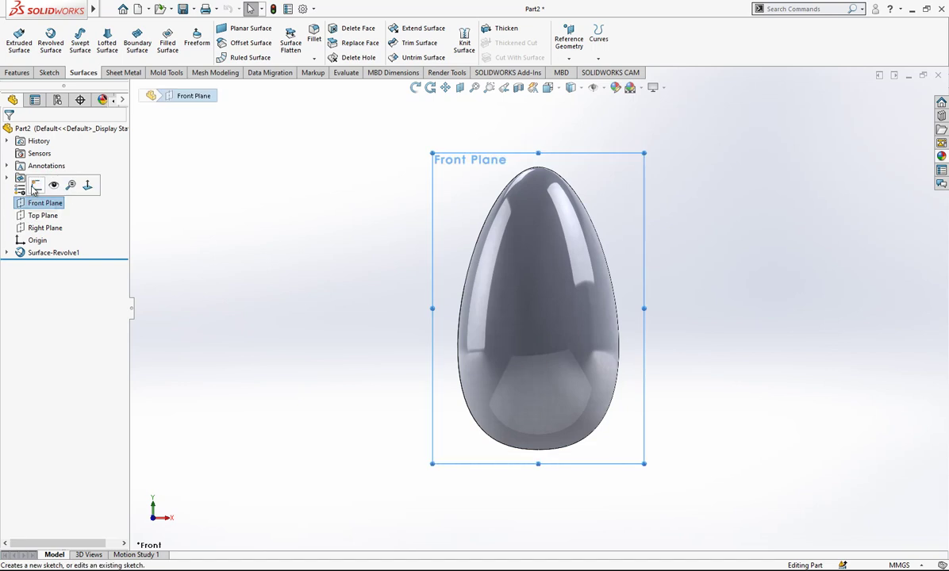
left_click(34, 183)
left_click(74, 30)
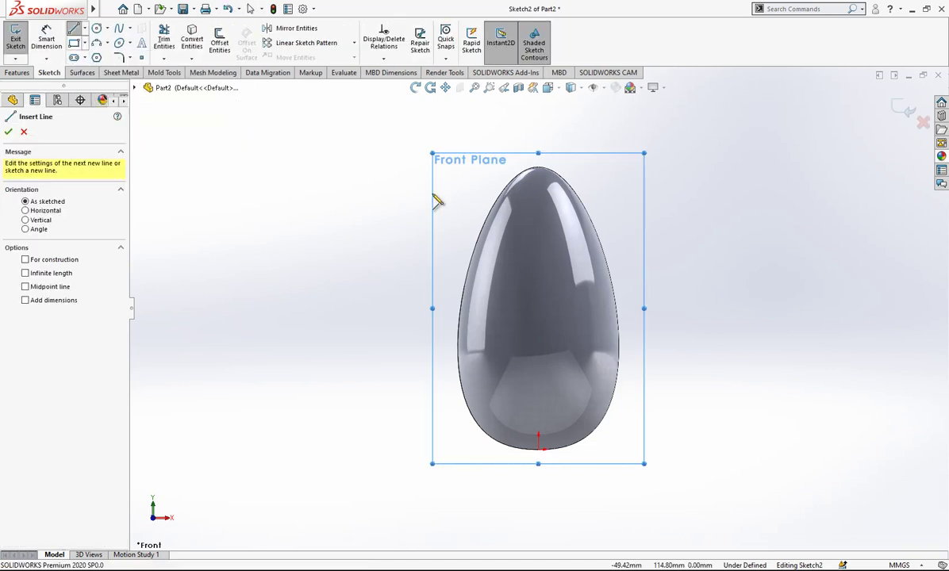
left_click(539, 449)
left_click(539, 168)
key("Escape")
Step: Dimension the vertical line to 125 mm and exit Sketch2
key("d")
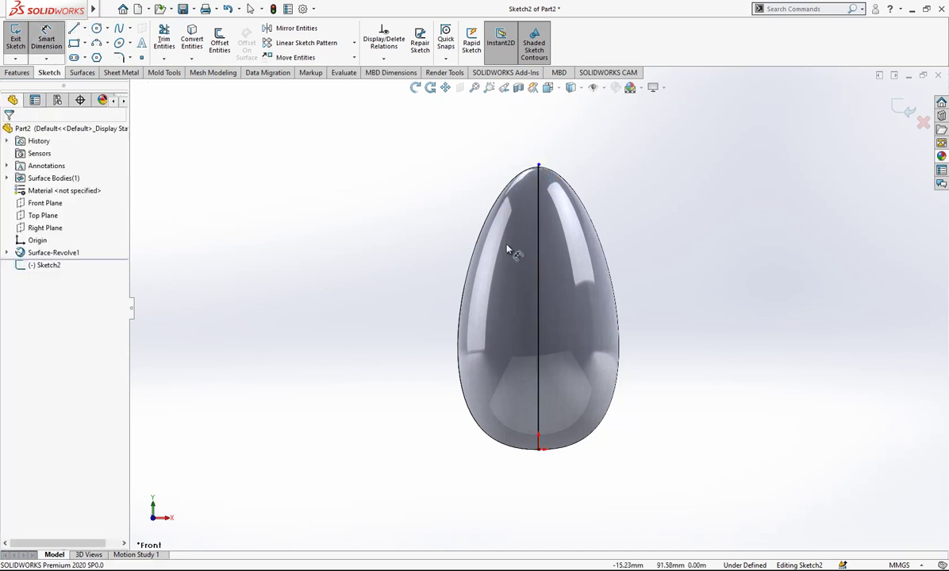
left_click(536, 271)
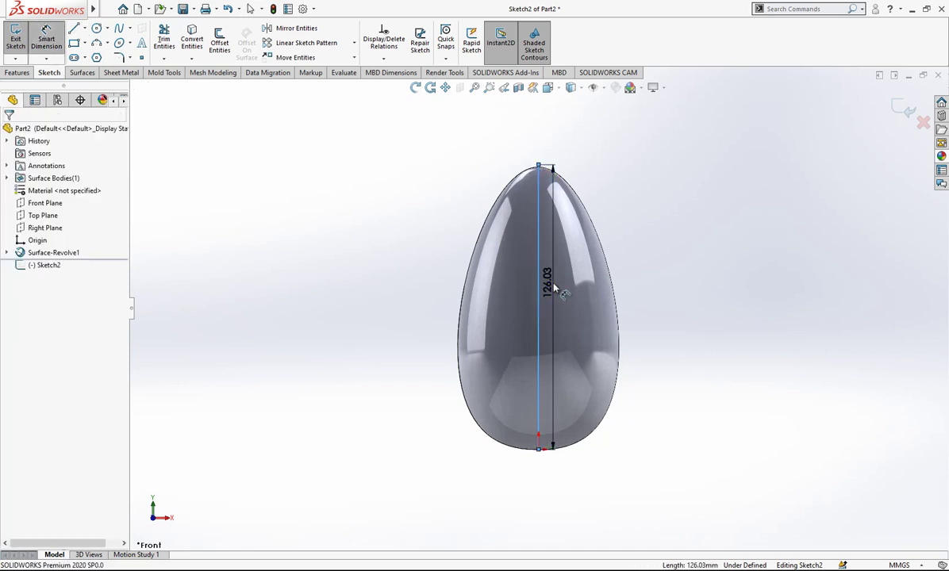
left_click(554, 286)
type("125")
key("Return")
key("Escape")
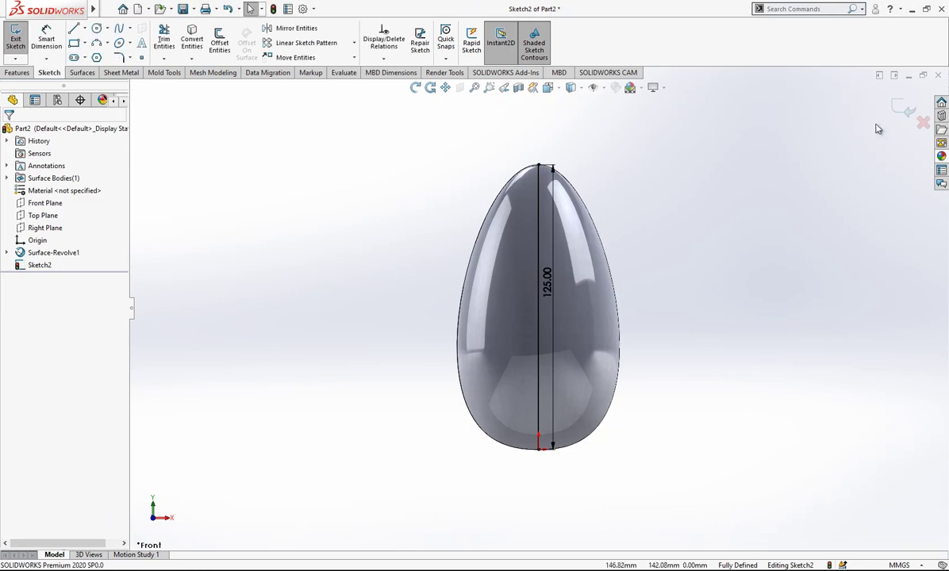
left_click(31, 264)
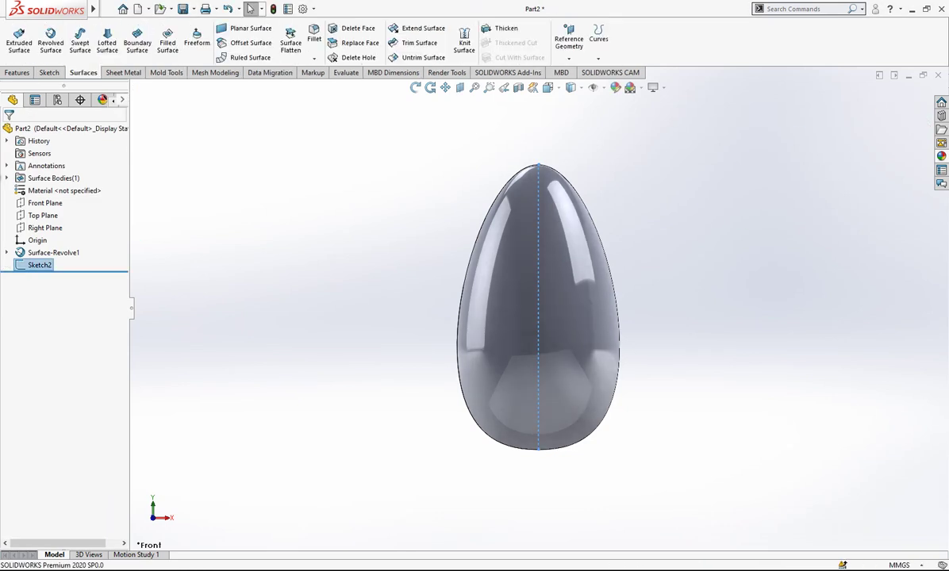
Step: In another Front Plane sketch, draw a horizontal line rightward from the egg's base
left_click(49, 72)
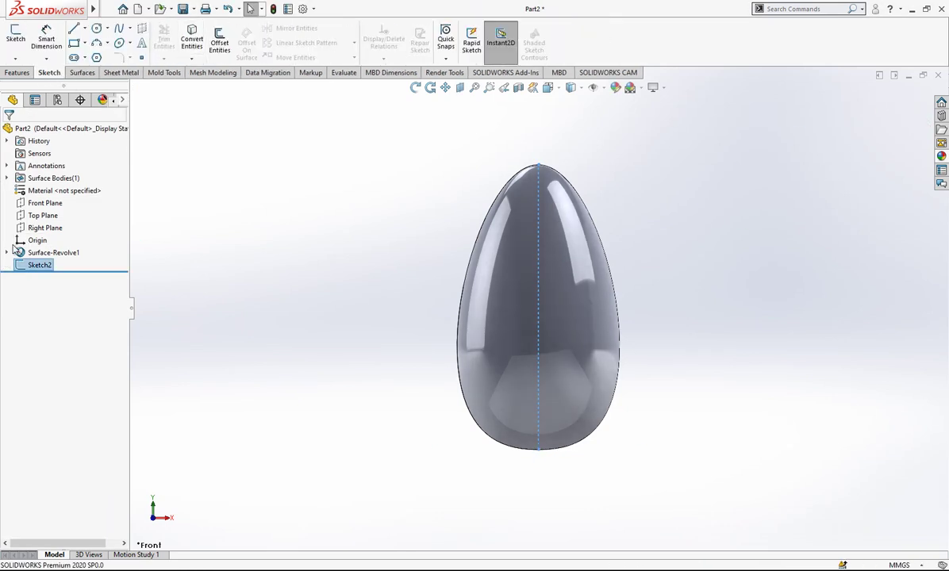
left_click(48, 203)
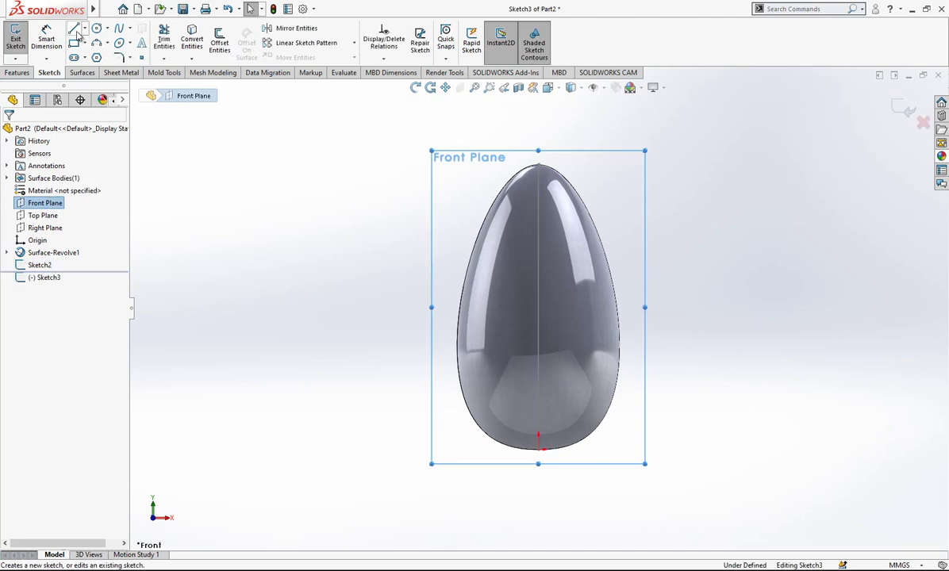
left_click(74, 29)
left_click(539, 450)
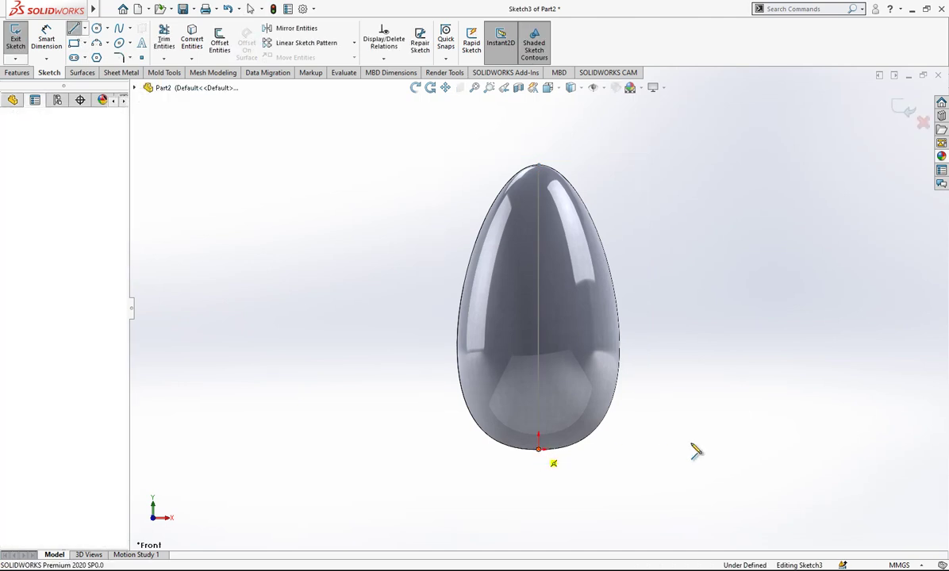
left_click(663, 450)
key("Escape")
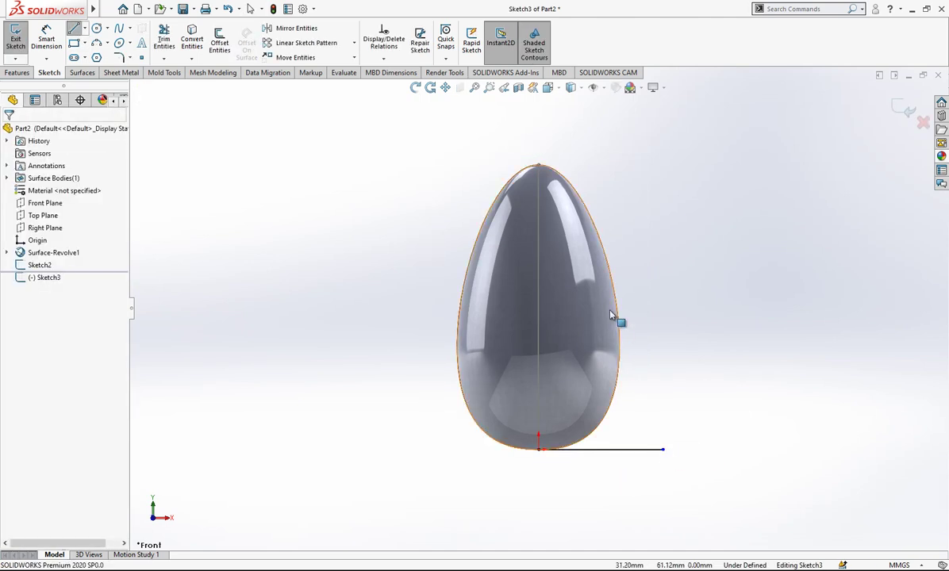
Step: Dimension the horizontal line to 50 mm and exit Sketch3
left_click(46, 40)
left_click(587, 449)
left_click(624, 493)
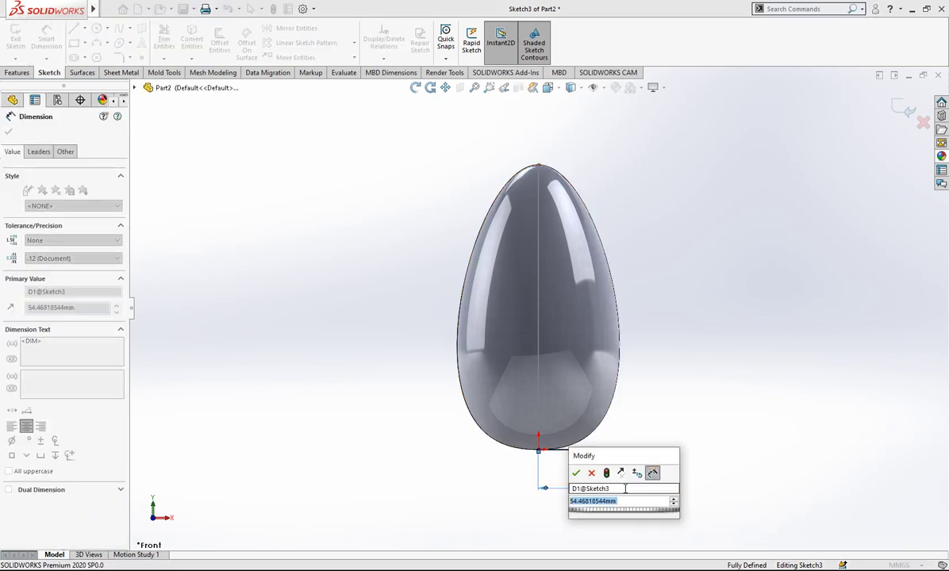
type("50")
key("Return")
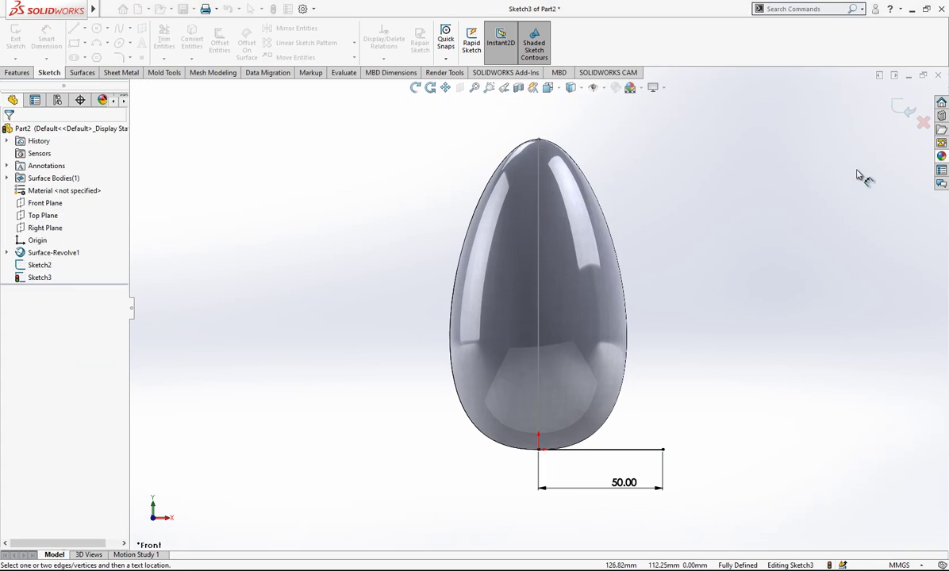
left_click(903, 112)
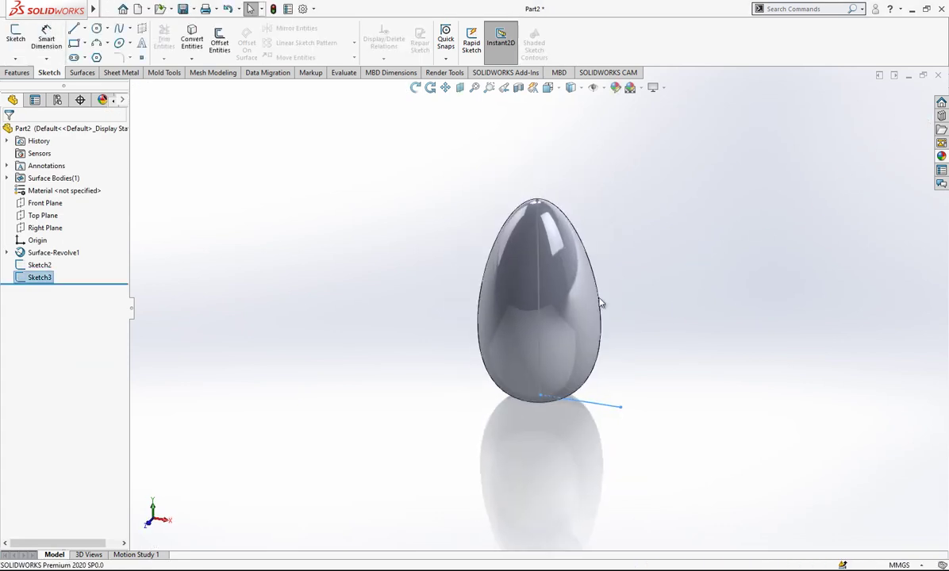
left_click(663, 320)
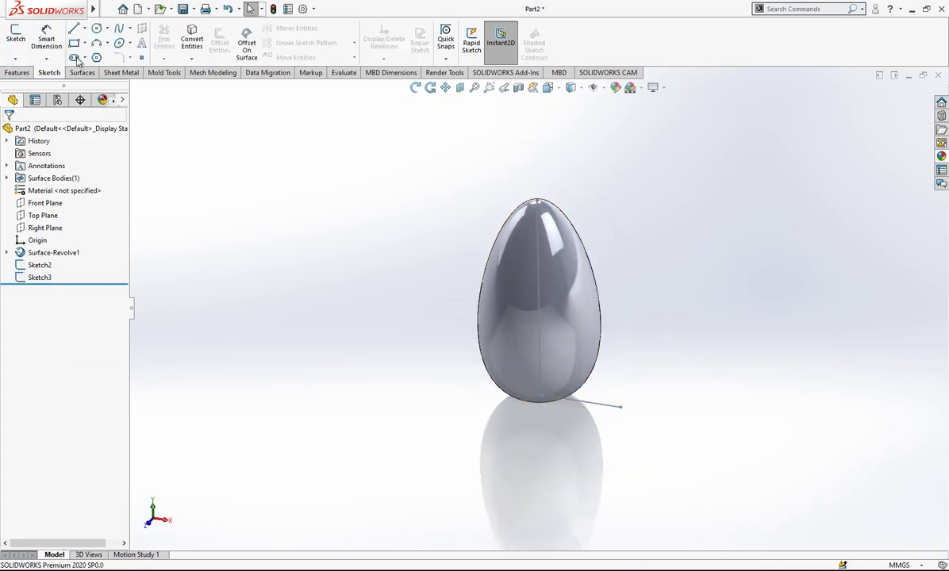
left_click(83, 72)
Step: Start a swept surface using Sketch3 as profile and Sketch2 as path
left_click(86, 41)
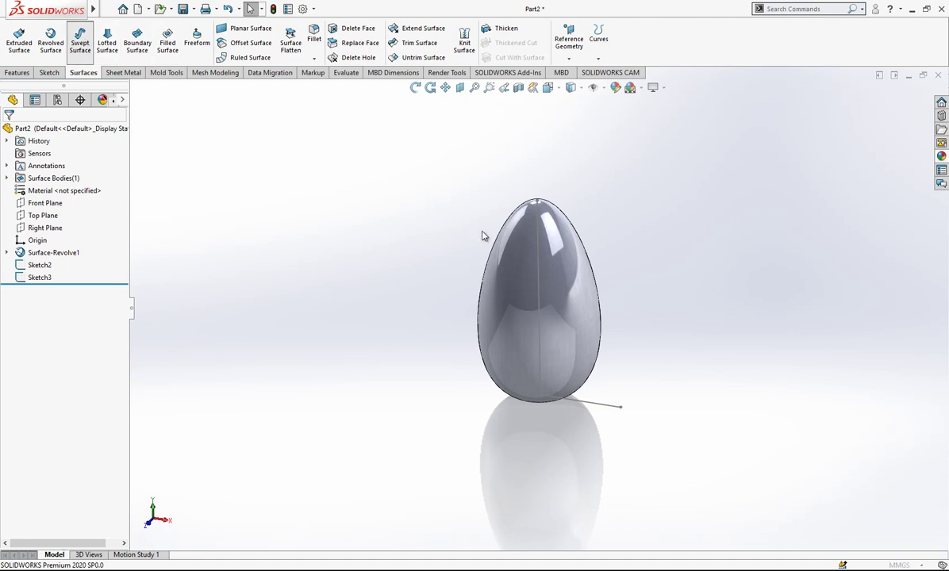
left_click(587, 402)
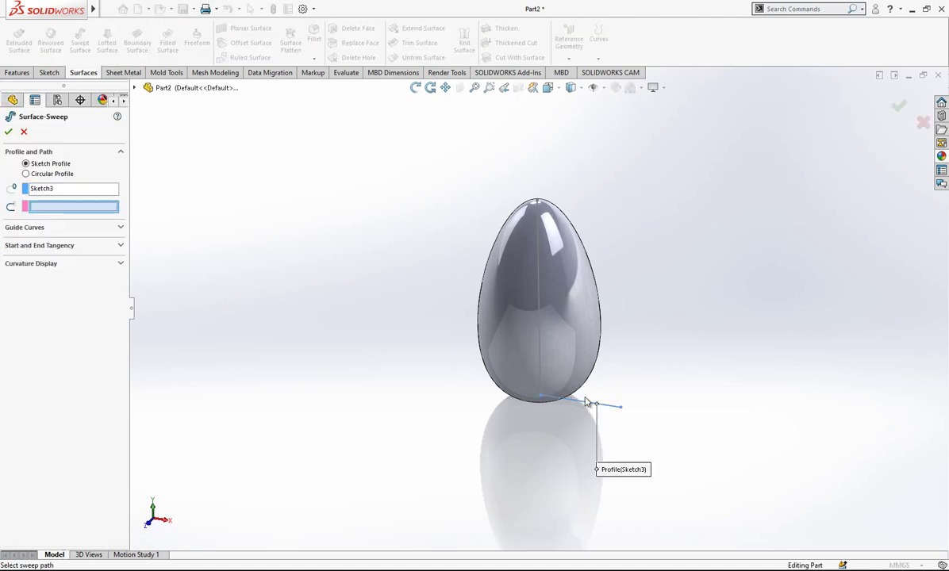
left_click(543, 349)
Step: Give the sweep a specified twist of 0.25 revolutions and accept Surface-Sweep1
left_click(58, 247)
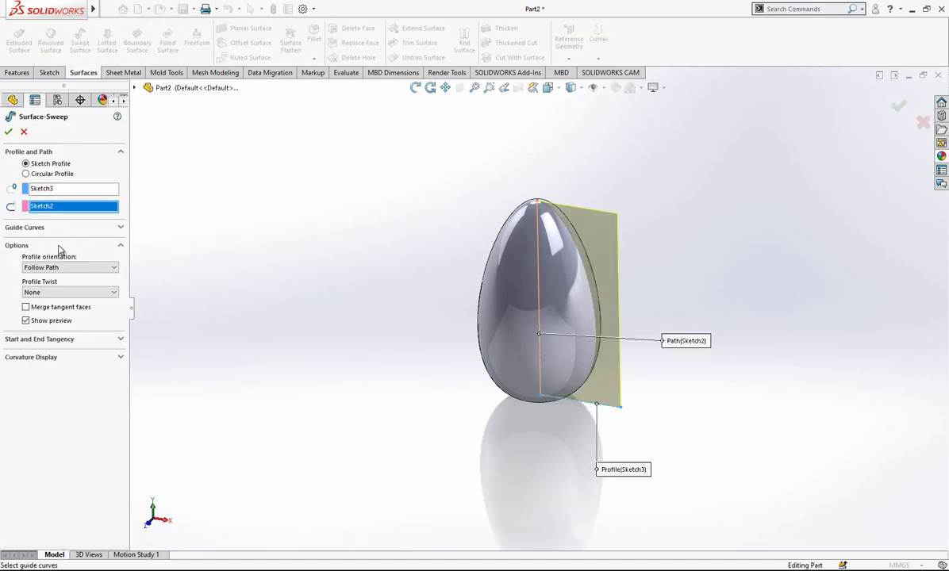
left_click(67, 292)
left_click(72, 311)
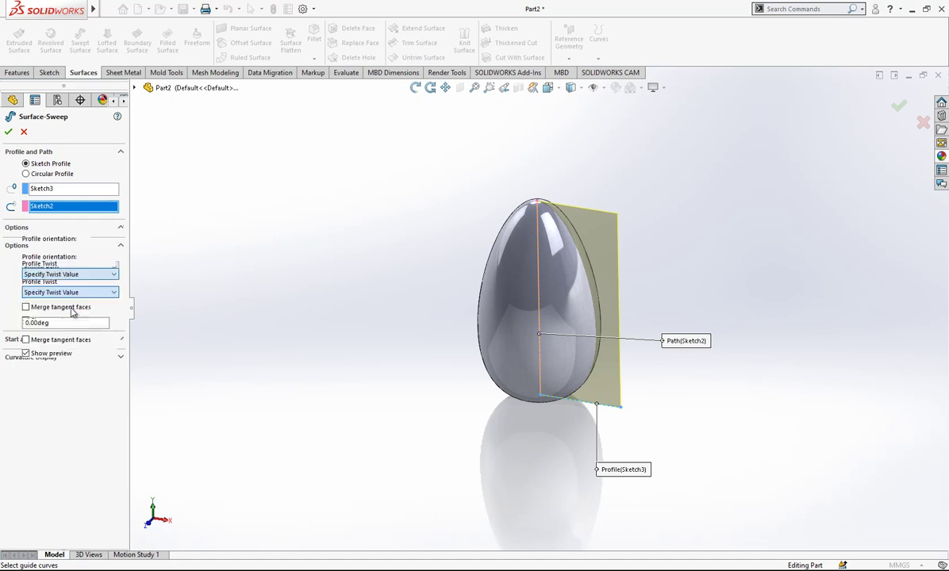
left_click(70, 299)
left_click(73, 320)
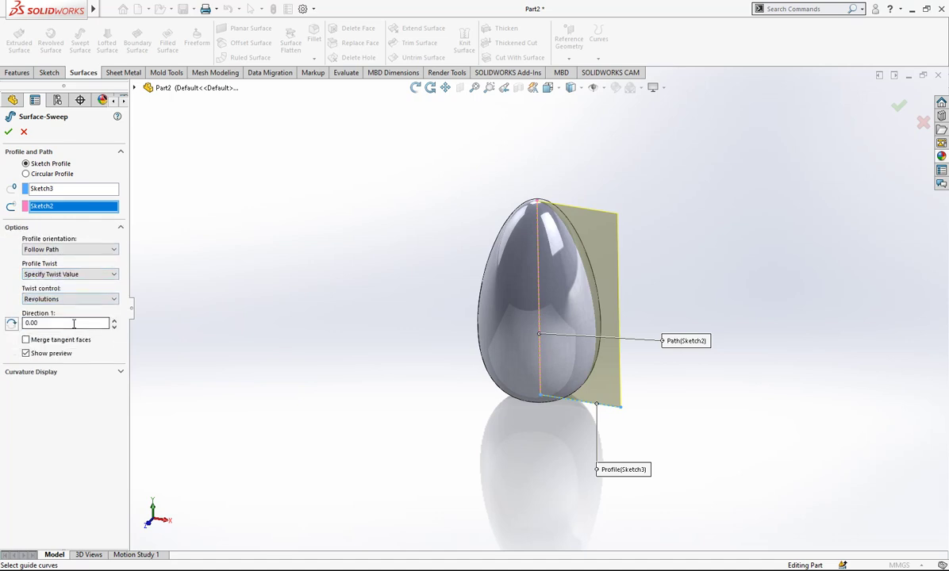
type("0.25")
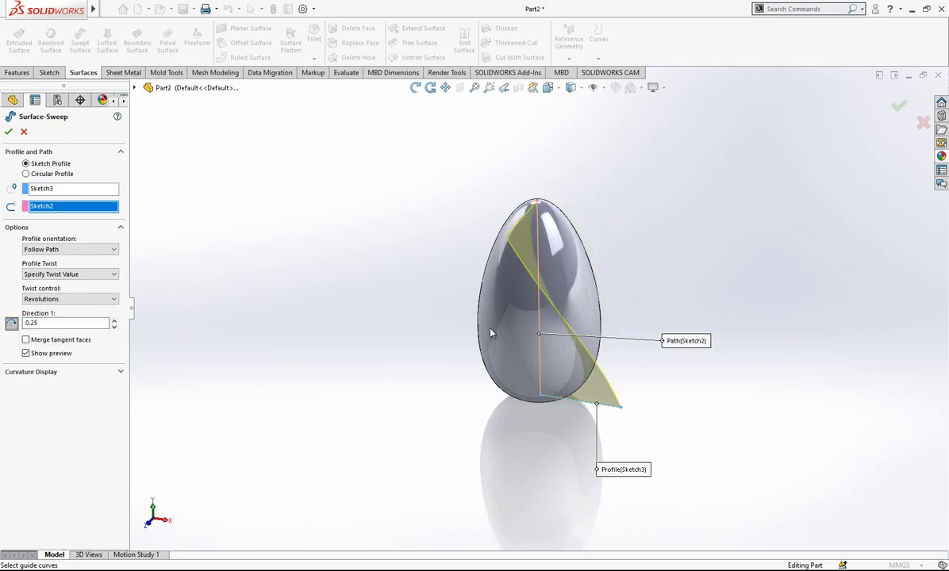
middle_click_drag(457, 306, 469, 280)
scroll(553, 240, "down", 3)
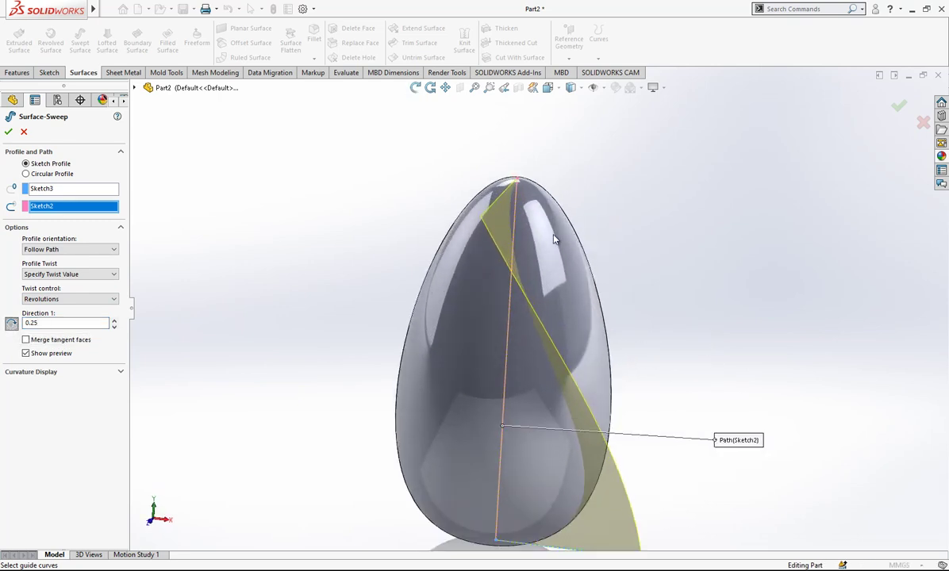
left_click(9, 132)
mouse_move(417, 226)
middle_mouse_down()
mouse_move(526, 312)
mouse_move(516, 341)
middle_mouse_up()
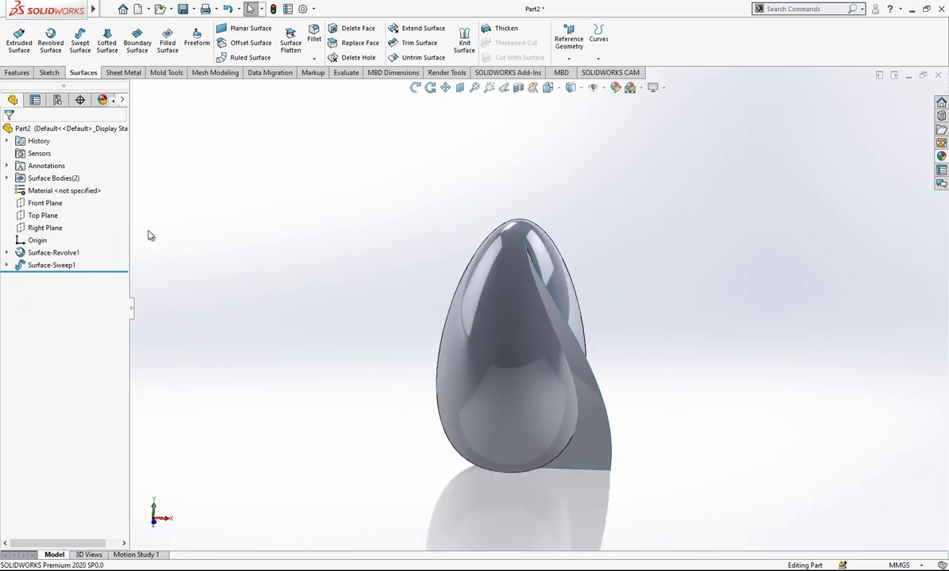
Step: Create Axis1 from the origin point and the Top Plane references
left_click(38, 240)
left_click(570, 58)
left_click(240, 294)
left_click(37, 241)
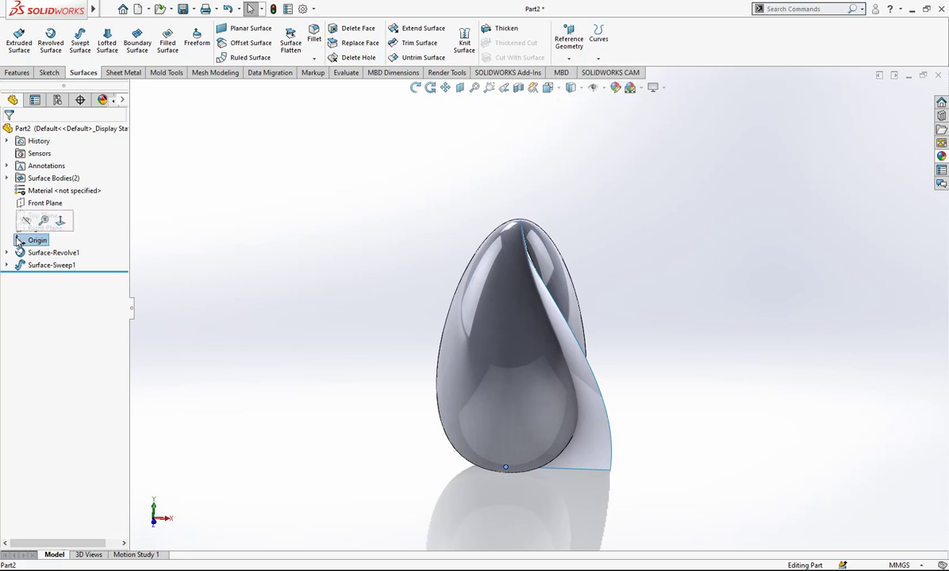
left_click(569, 59)
left_click(577, 86)
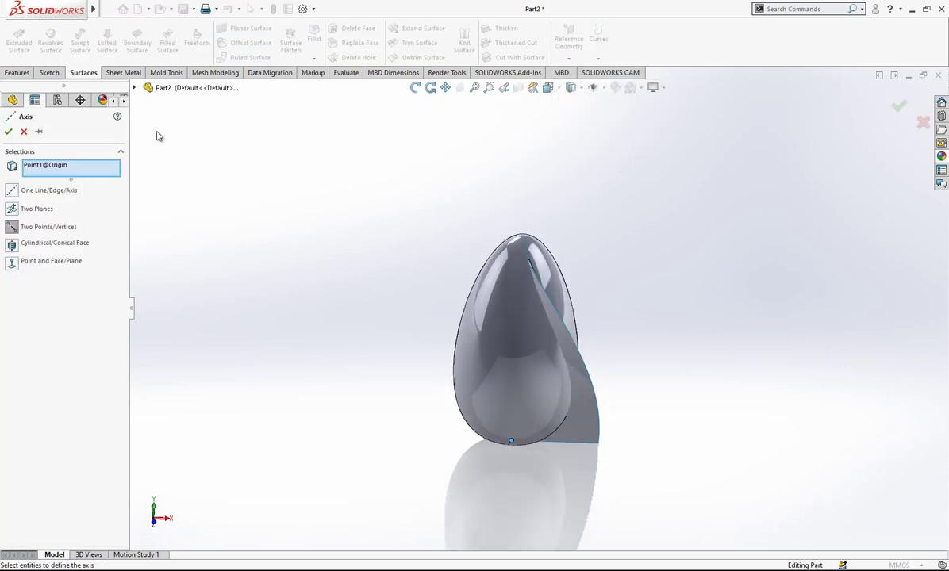
left_click(135, 87)
left_click(184, 174)
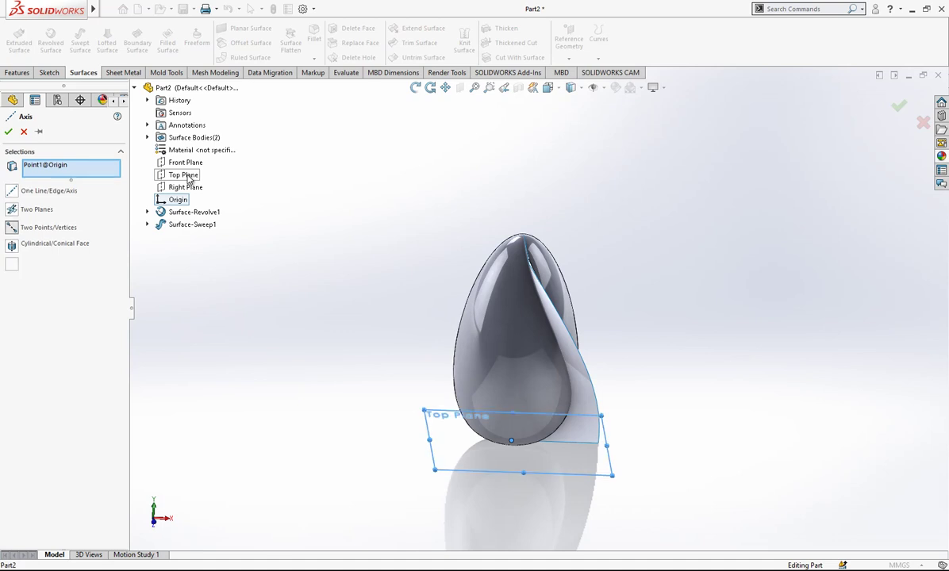
mouse_move(487, 434)
middle_mouse_down()
mouse_move(403, 402)
mouse_move(427, 449)
mouse_move(509, 415)
middle_mouse_up()
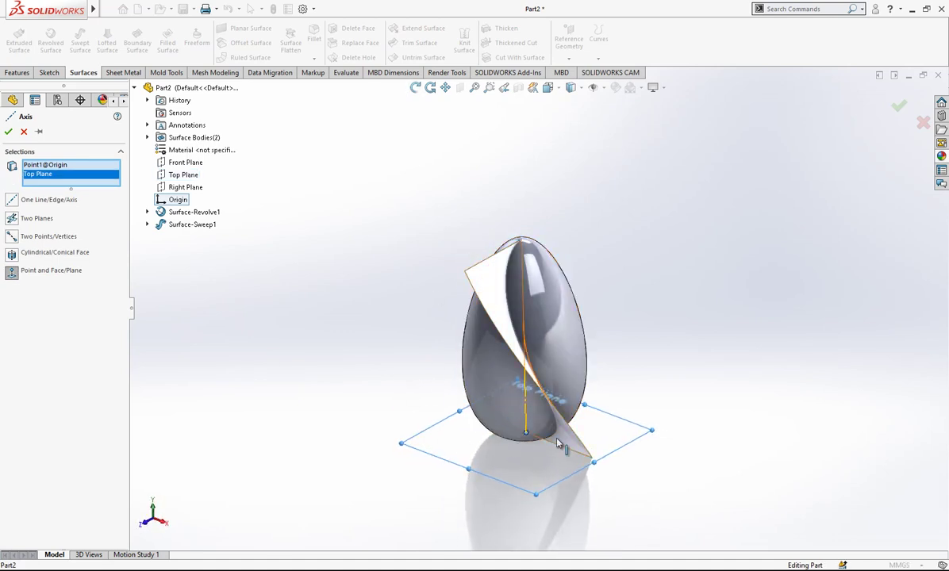
left_click(9, 131)
middle_click_drag(507, 373, 563, 461)
mouse_move(508, 490)
middle_mouse_down()
mouse_move(534, 440)
mouse_move(539, 341)
middle_mouse_up()
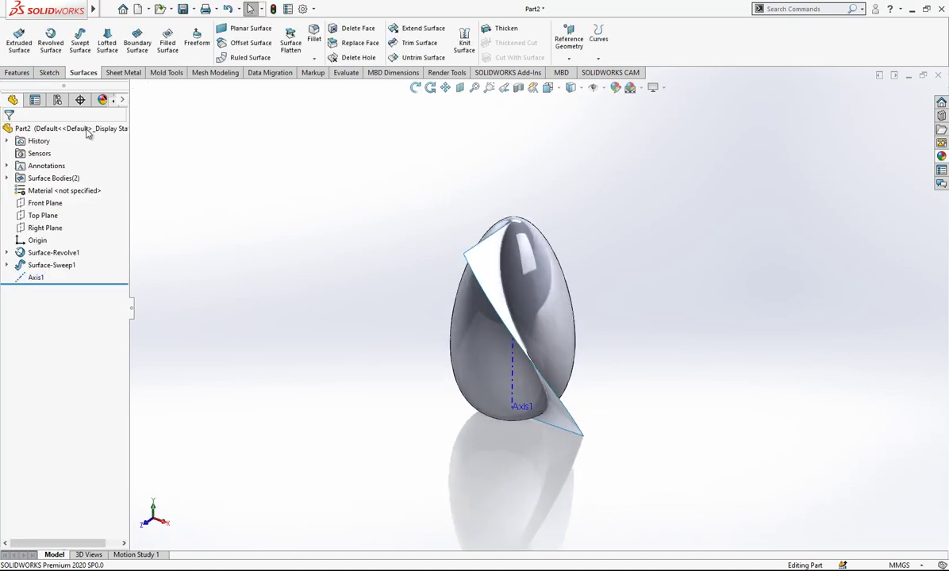
Step: Start a circular pattern around Axis1 with 22.5° spacing
left_click(18, 72)
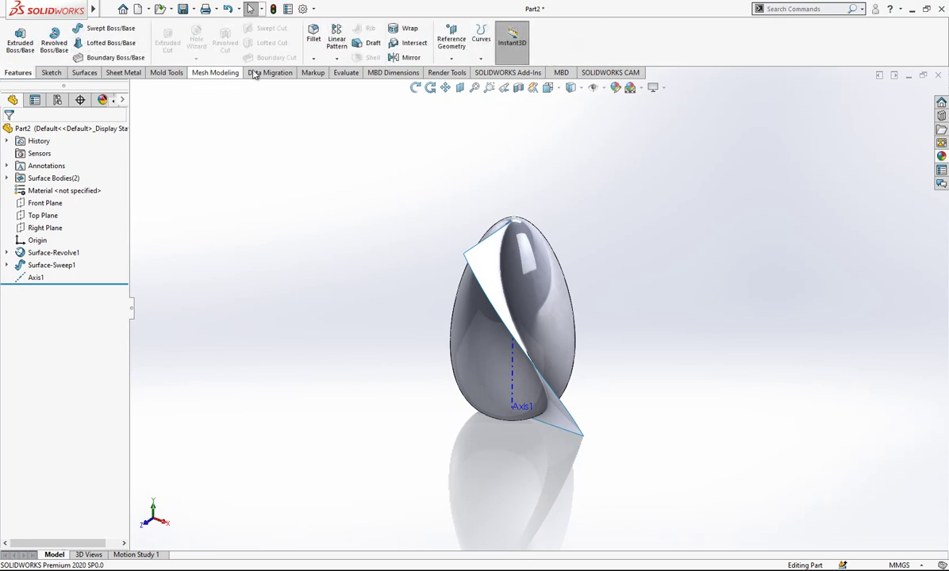
left_click(336, 59)
left_click(347, 86)
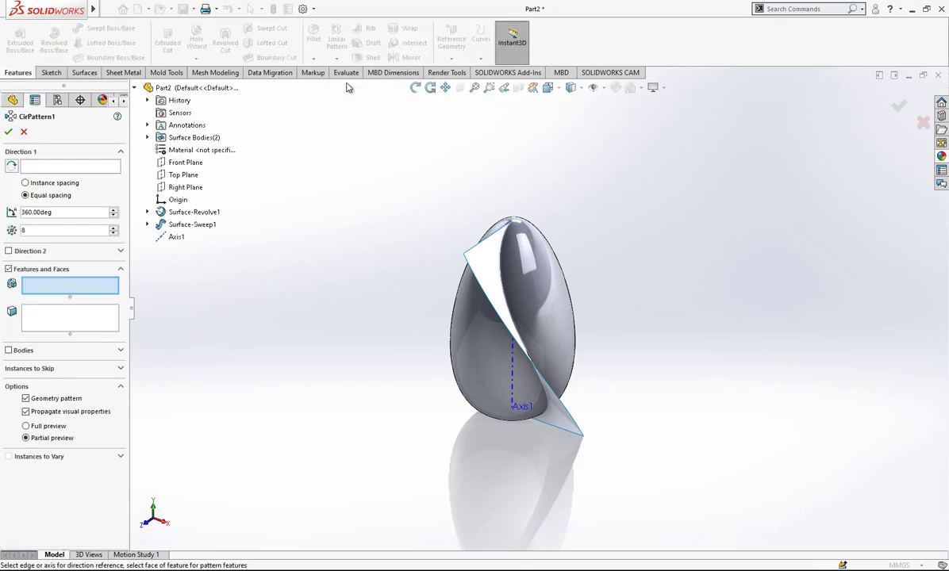
left_click(86, 167)
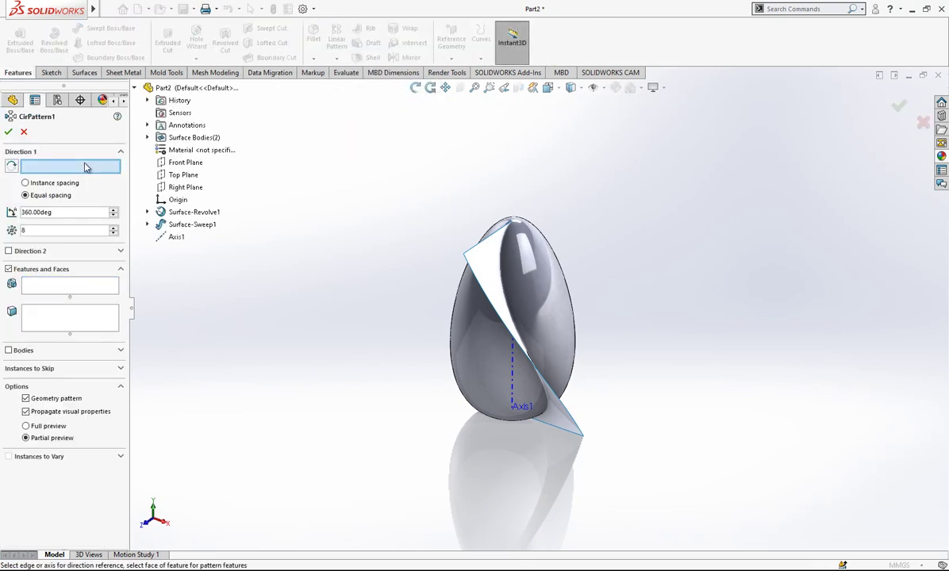
left_click(513, 397)
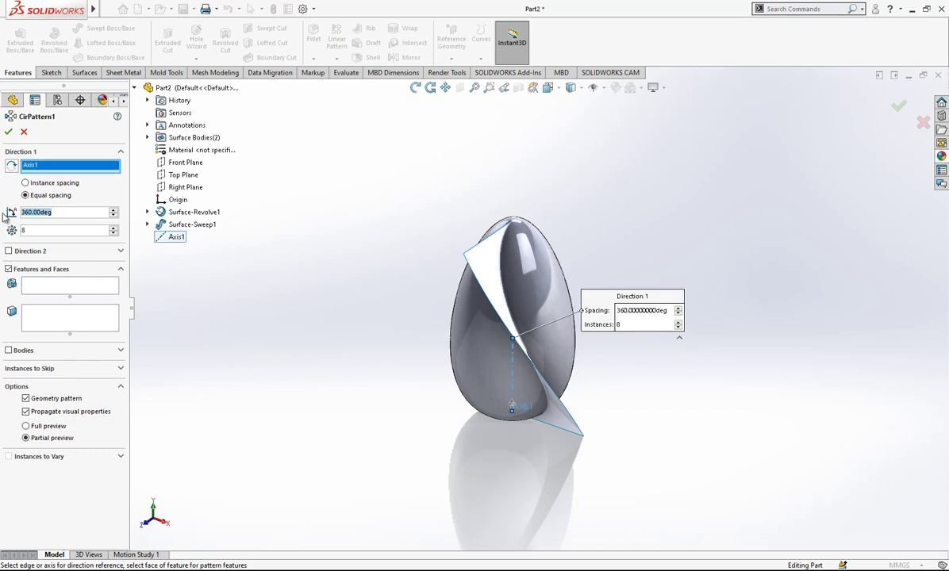
left_click(69, 212)
type("22.5")
key("Return")
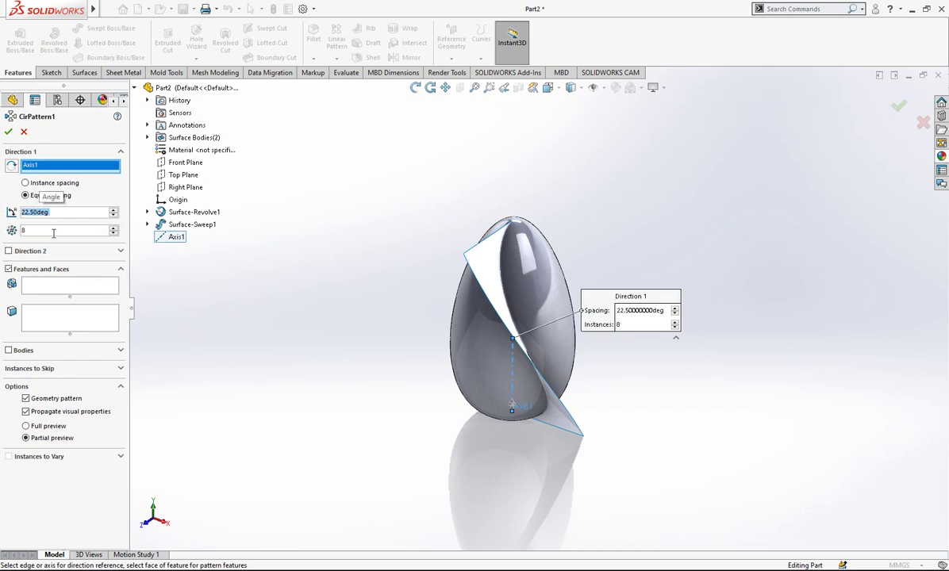
type("2")
Step: Make the pattern symmetric in Direction 2, applied to the Surface-Sweep1 body, and accept it
left_click(38, 254)
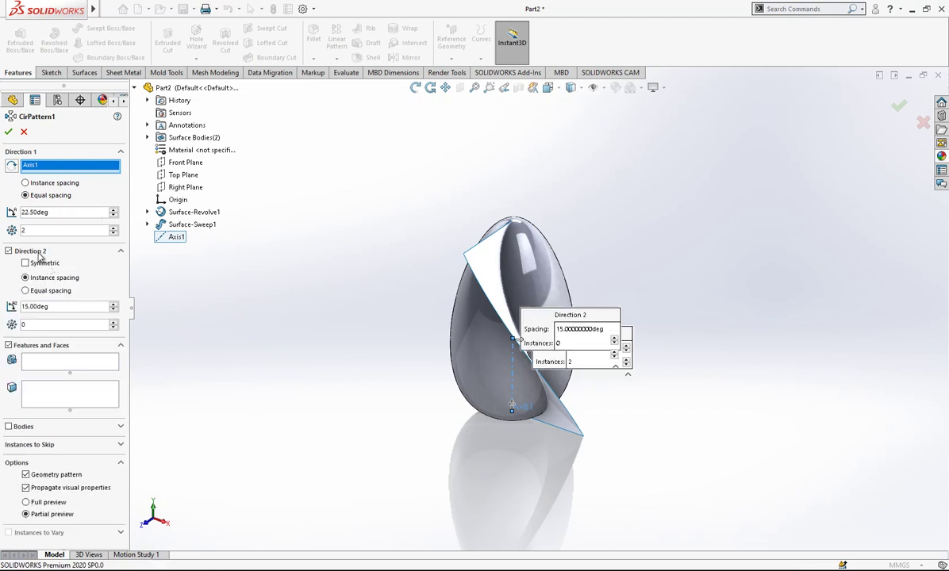
left_click(26, 263)
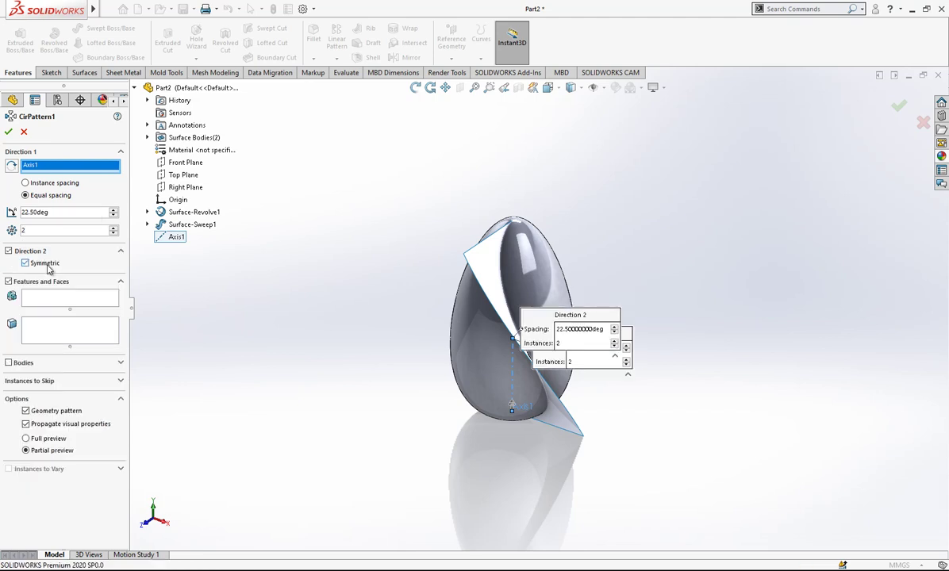
left_click(24, 363)
left_click(481, 254)
mouse_move(476, 299)
middle_mouse_down()
mouse_move(505, 316)
mouse_move(517, 252)
middle_mouse_up()
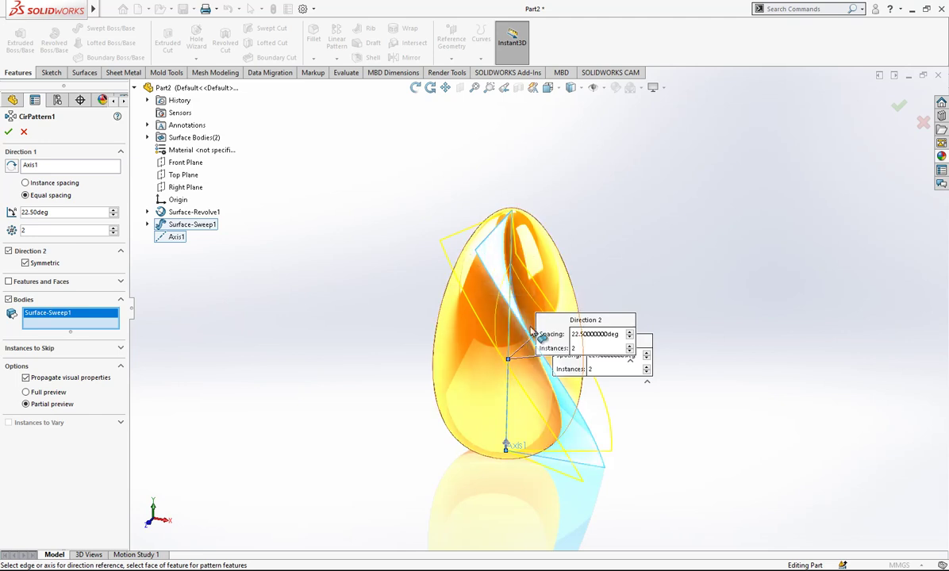
left_click(8, 133)
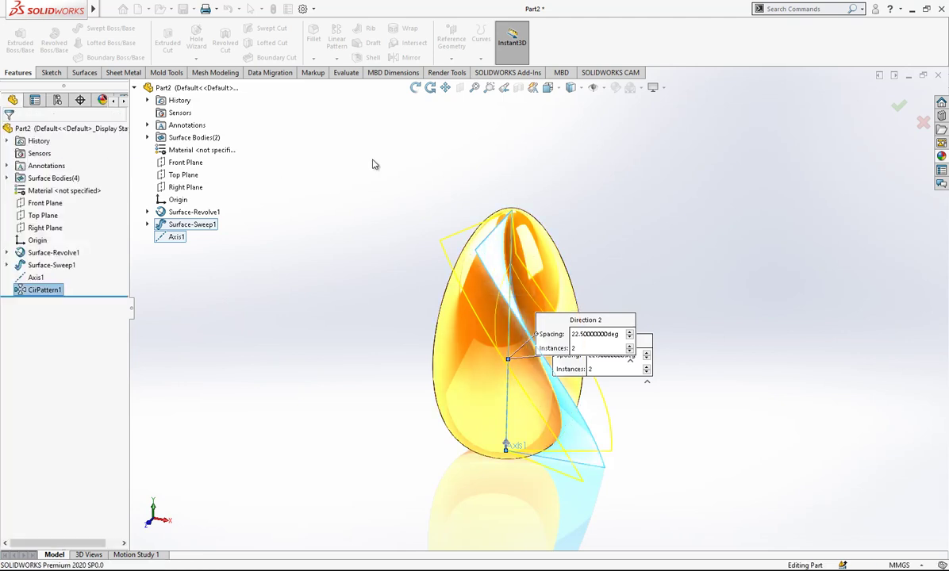
middle_click_drag(476, 262, 533, 290)
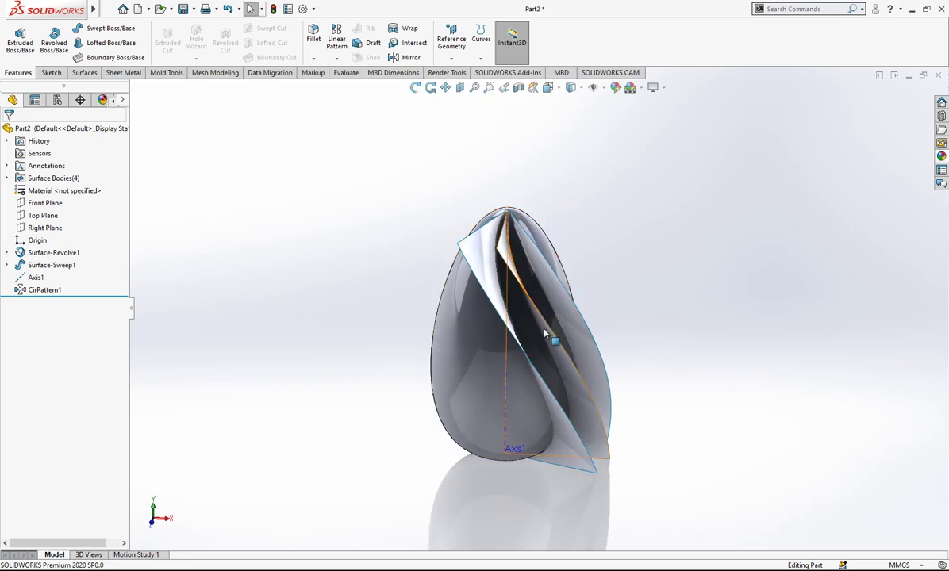
left_click(527, 307)
left_click(595, 299)
middle_click_drag(652, 318, 517, 131)
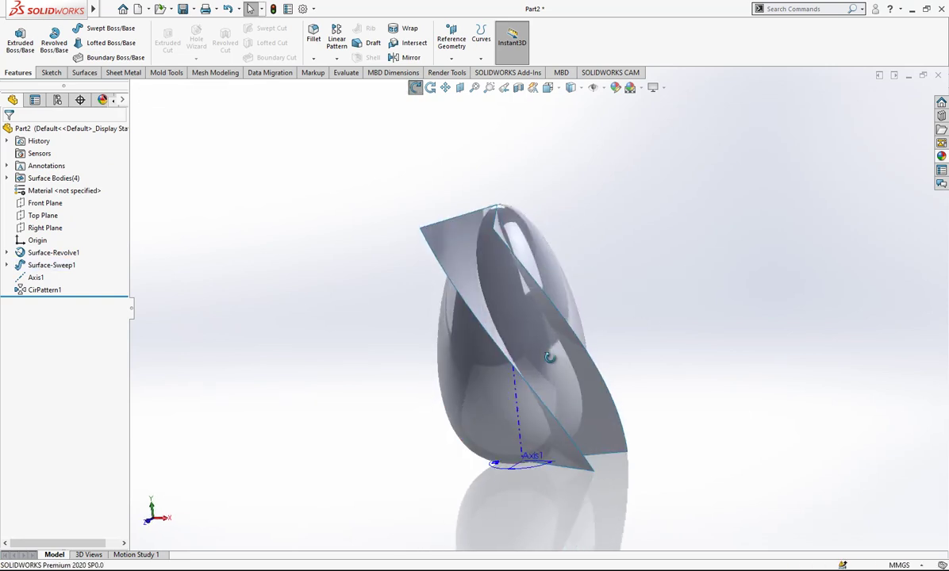
left_click(84, 72)
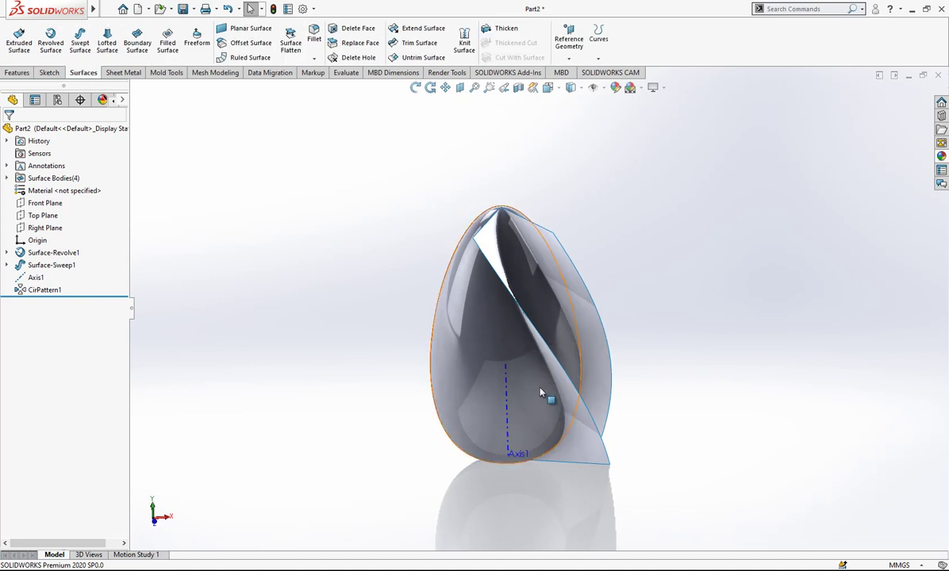
Step: Split the egg face with an Intersection split line using the twisted sweep surface
left_click(598, 43)
left_click(619, 72)
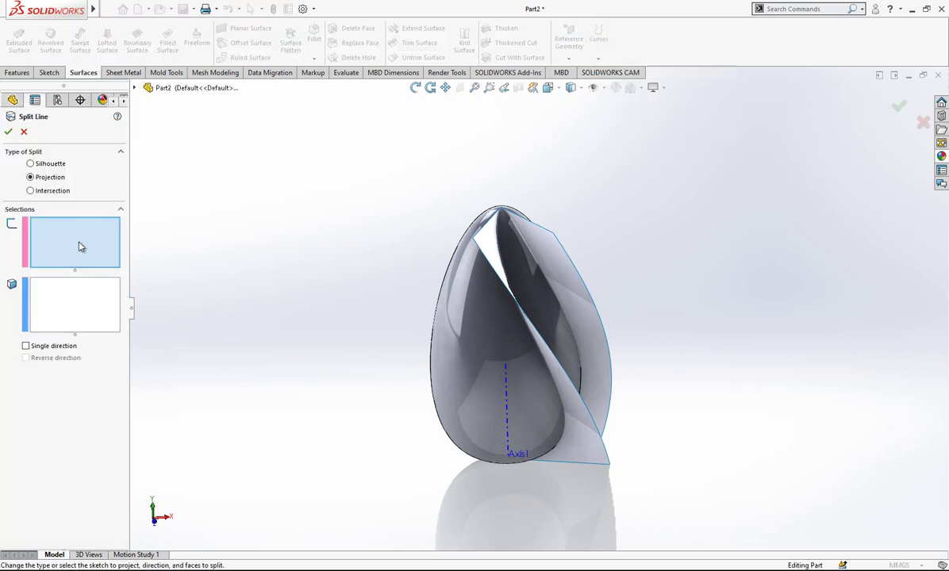
left_click(53, 191)
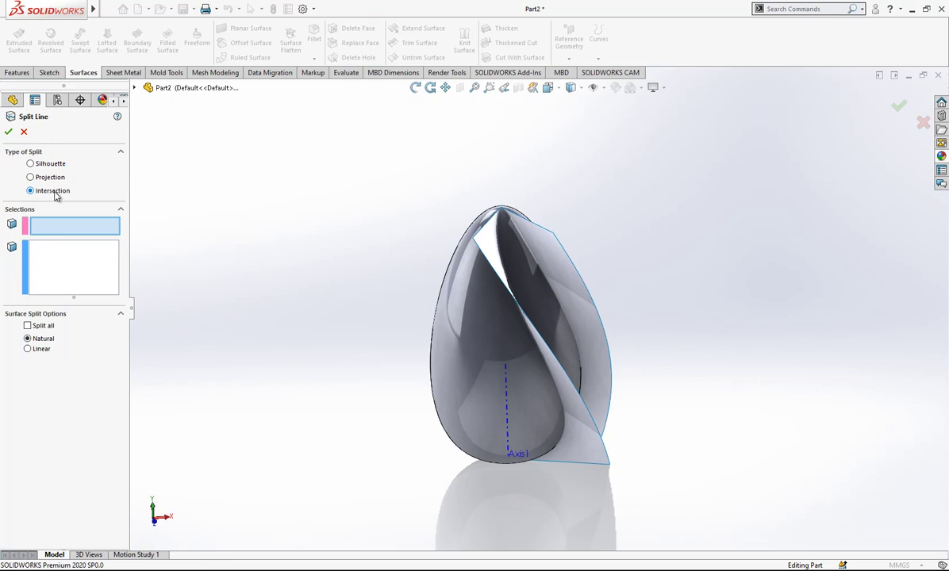
left_click(585, 357)
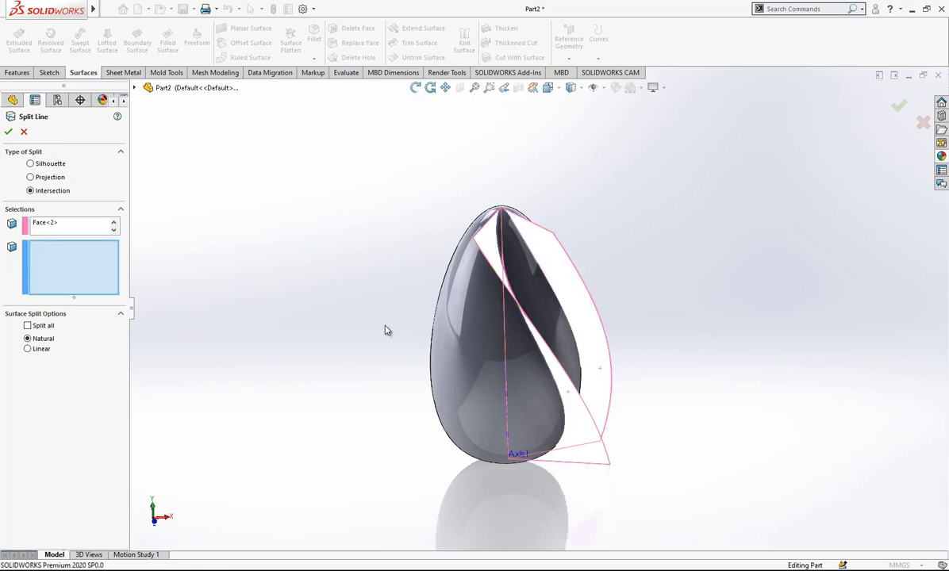
left_click(499, 344)
middle_click_drag(504, 342, 525, 339)
key("Return")
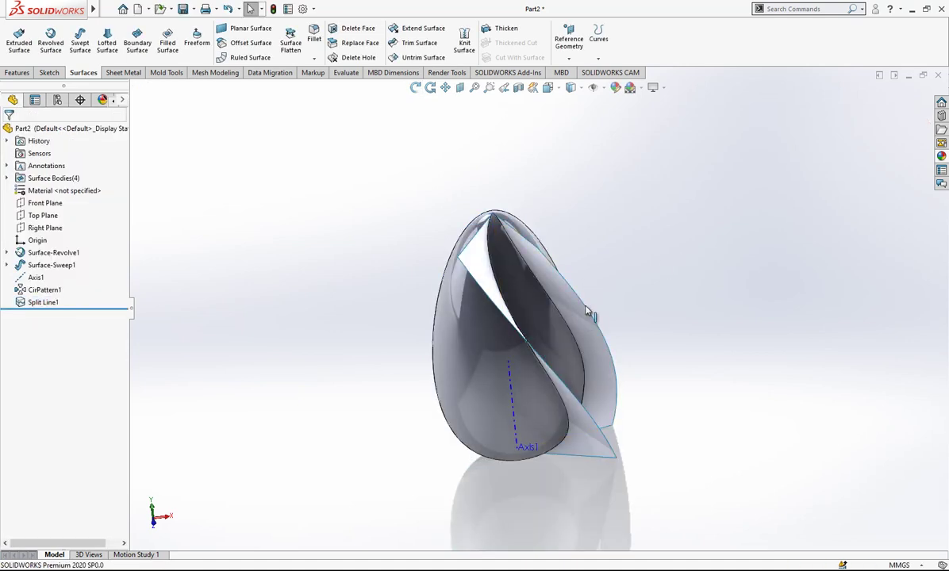
Step: Hide the right sweep surface and the inner patterned surface to reveal the spiral split lines
left_click(587, 310)
left_click(621, 385)
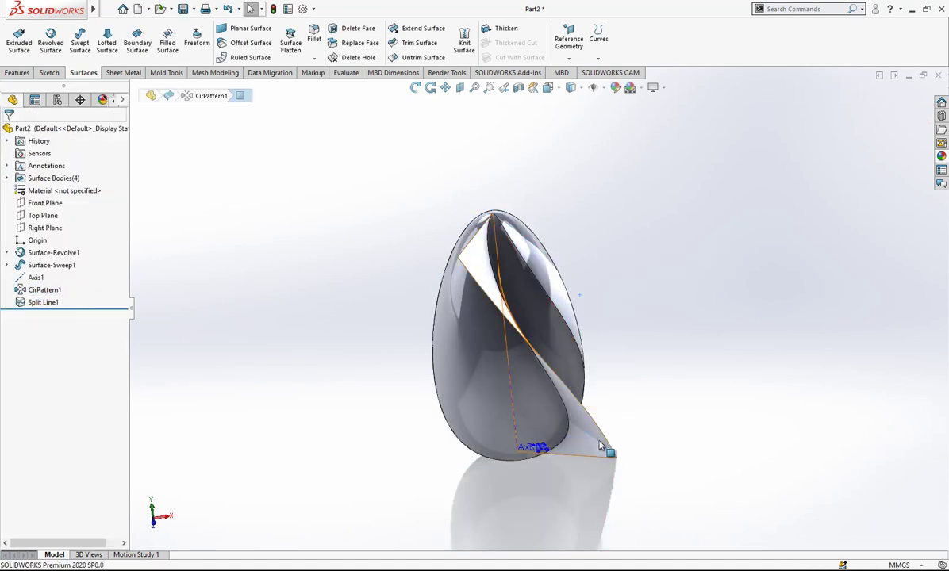
left_click(601, 435)
left_click(658, 407)
mouse_move(650, 408)
middle_mouse_down()
mouse_move(441, 247)
mouse_move(433, 260)
middle_mouse_up()
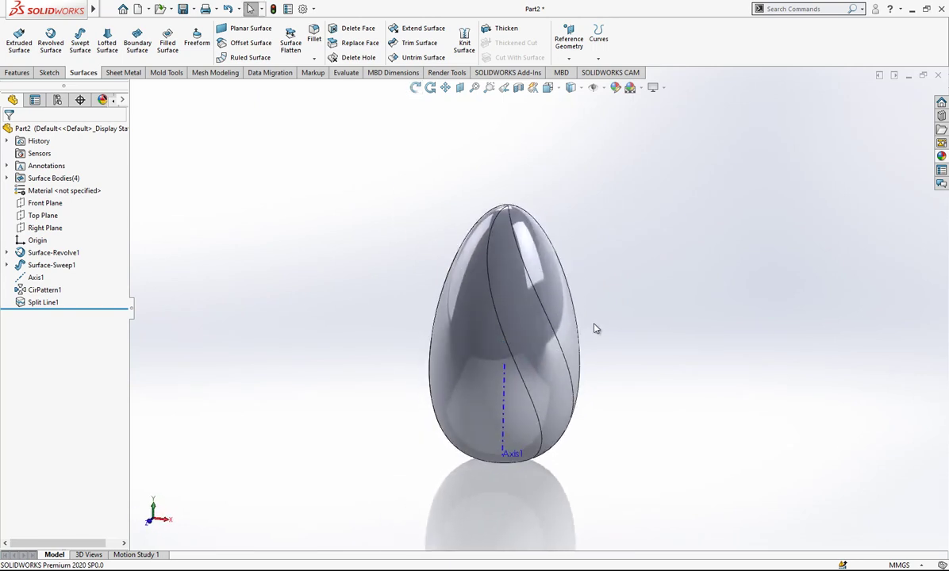
Step: Build a 1 mm Normal to Surface ruled strip along two spiral edges, flipped inside the egg
left_click(242, 57)
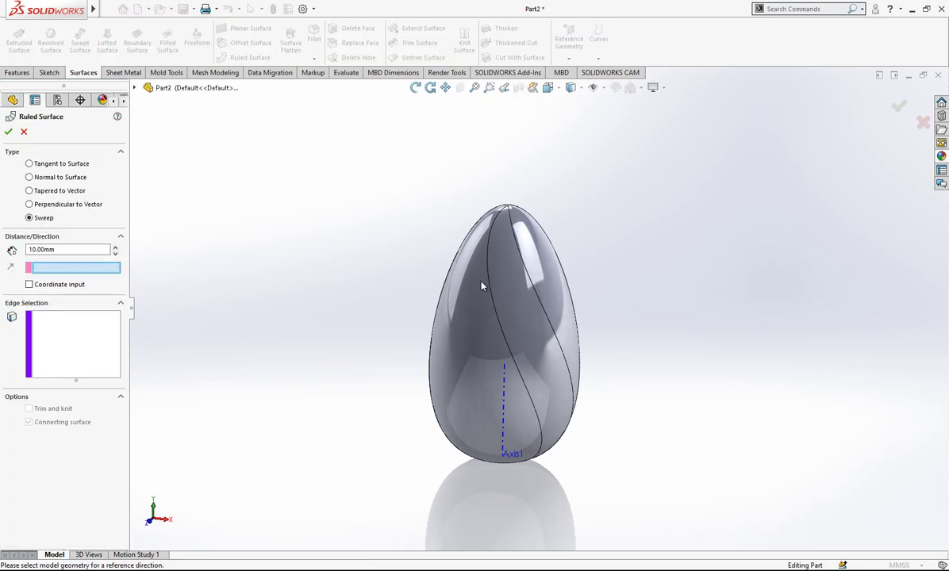
left_click(68, 180)
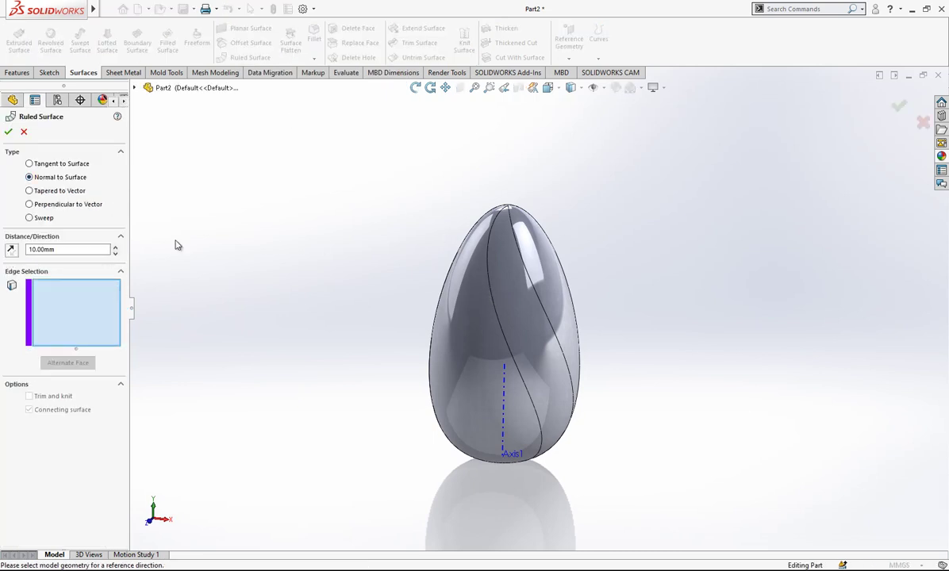
left_click(518, 254)
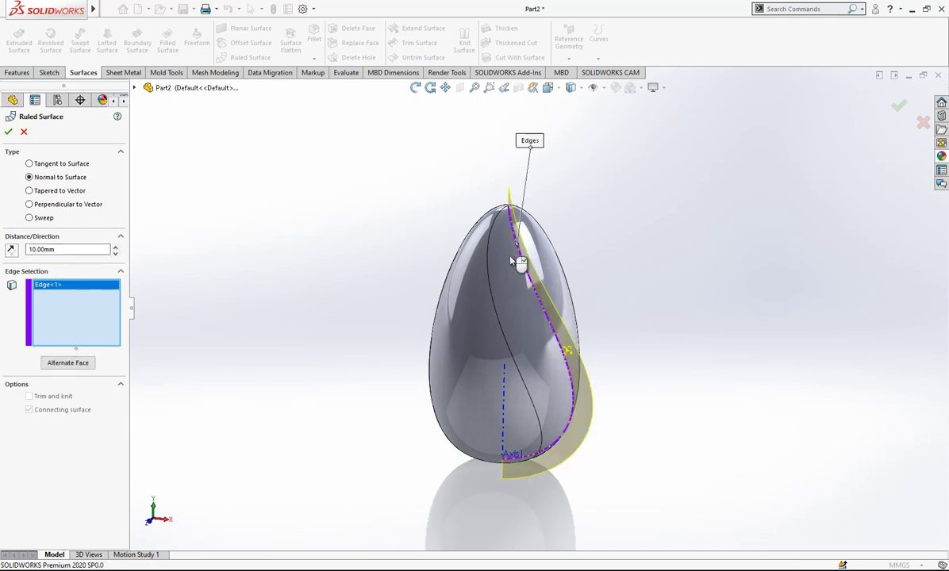
left_click(489, 278)
mouse_move(485, 279)
middle_mouse_down()
mouse_move(578, 250)
mouse_move(547, 273)
middle_mouse_up()
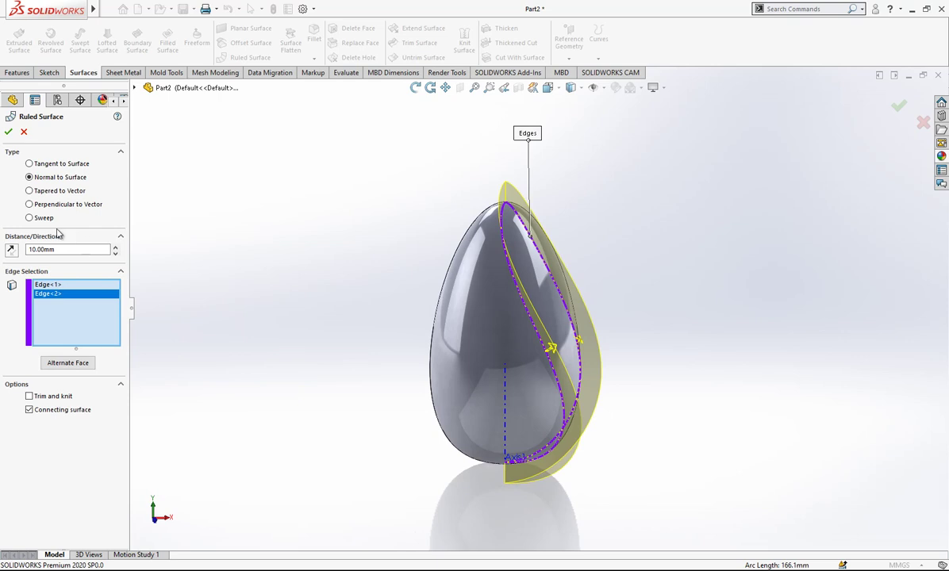
left_click(12, 250)
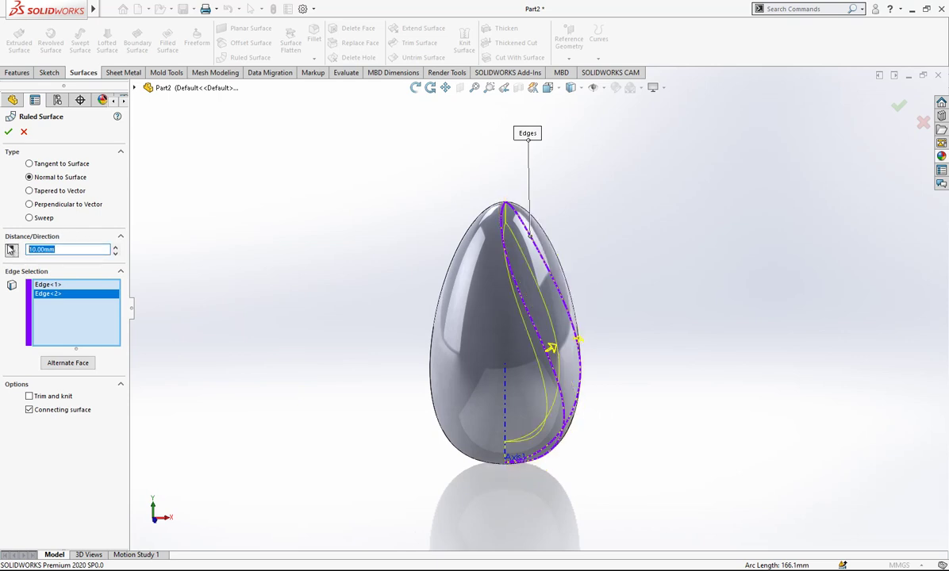
type("1")
left_click(12, 250)
type(".00mm")
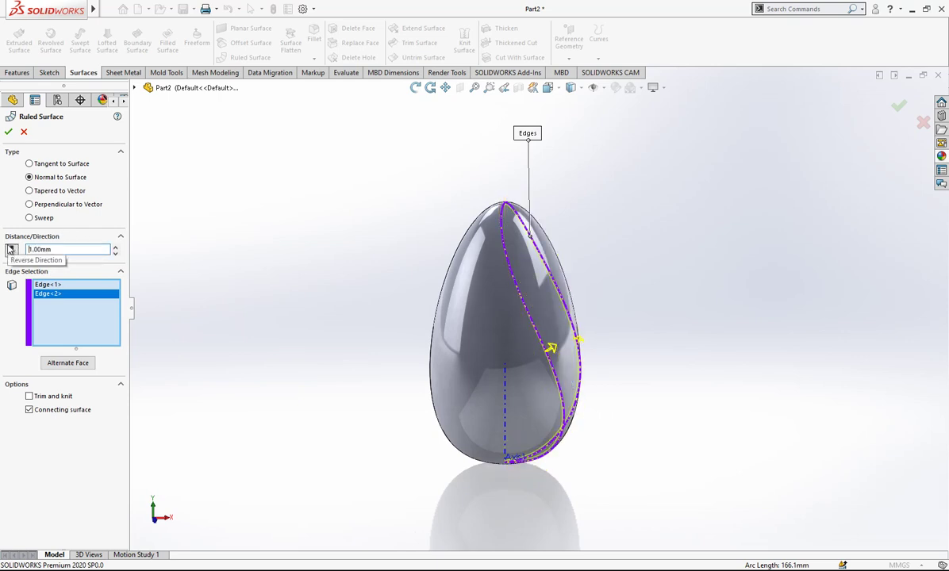
left_click(9, 132)
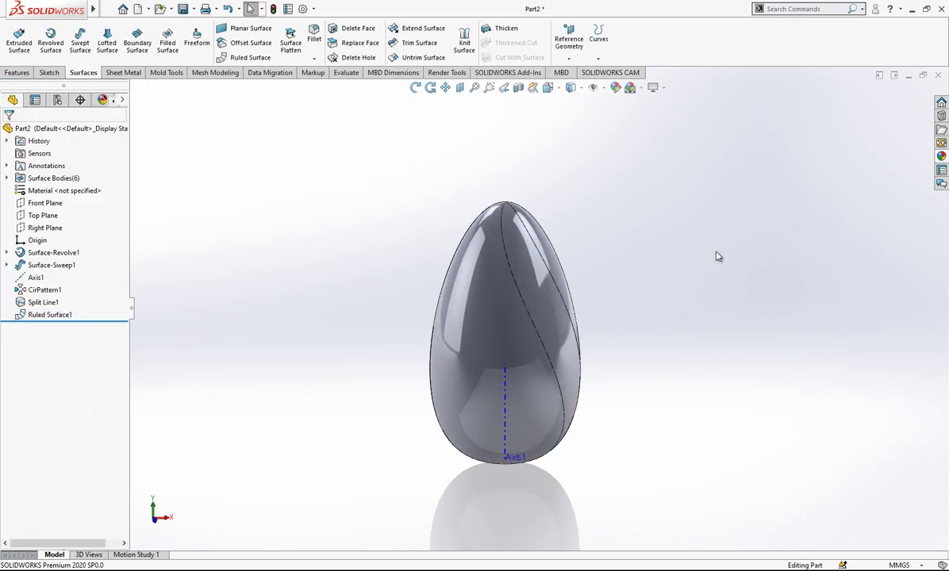
Step: Hide the egg body and orbit to inspect the thin ruled strip, selecting its narrow left side
left_click(544, 317)
left_click(642, 343)
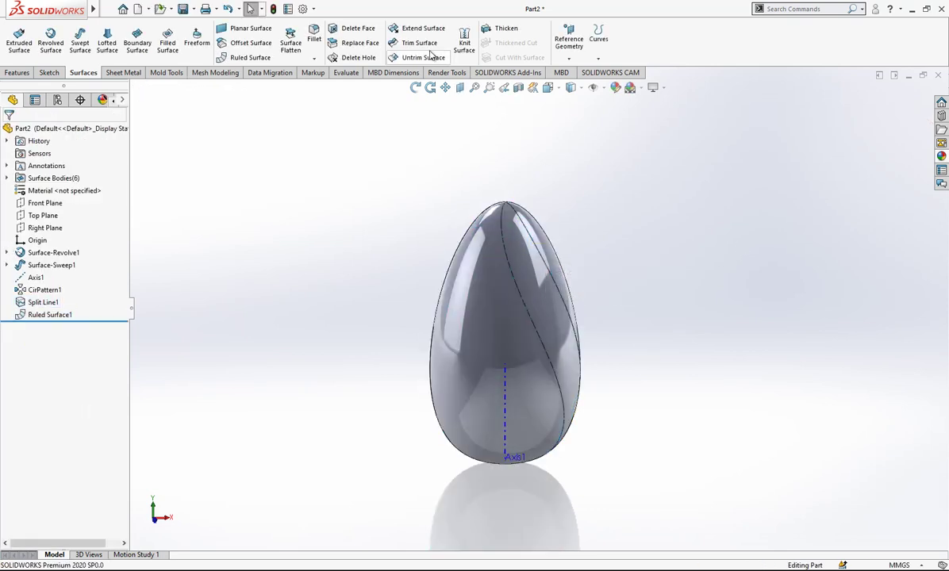
left_click(503, 297)
left_click(538, 264)
mouse_move(626, 292)
middle_mouse_down()
mouse_move(535, 281)
mouse_move(617, 234)
mouse_move(519, 271)
mouse_move(578, 356)
mouse_move(540, 331)
middle_mouse_up()
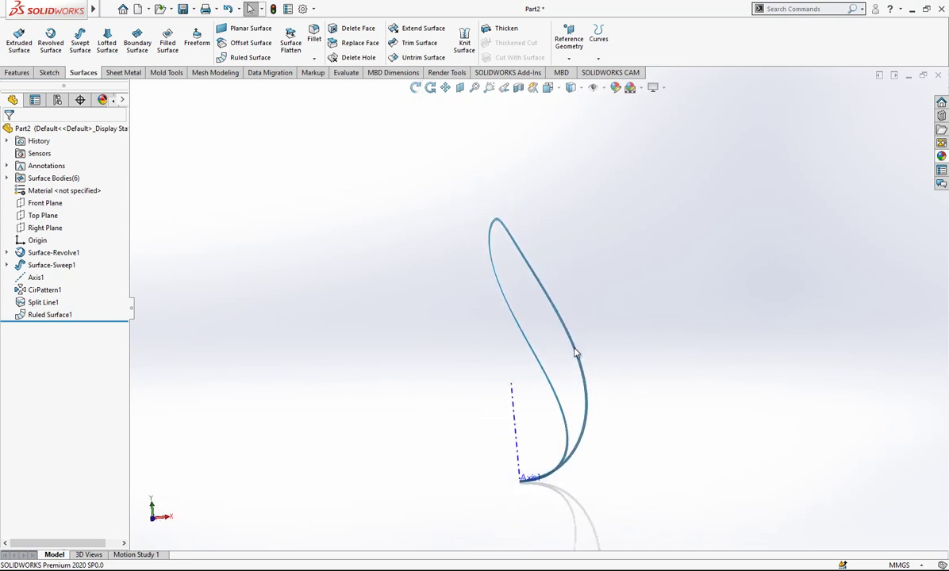
mouse_move(559, 402)
middle_mouse_down()
mouse_move(491, 381)
mouse_move(458, 324)
mouse_move(572, 394)
mouse_move(563, 234)
mouse_move(411, 238)
middle_mouse_up()
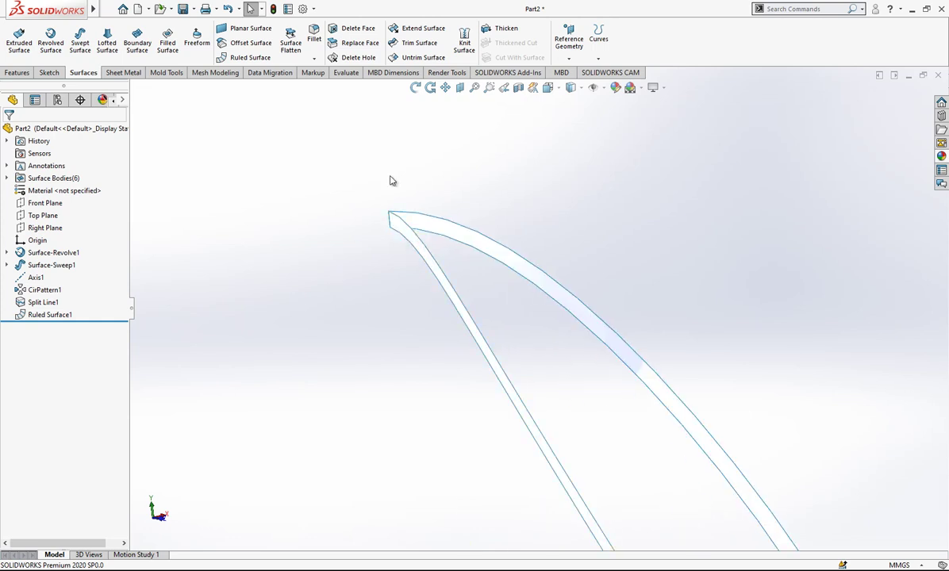
left_click(400, 228)
Step: Start a boundary surface between the two strip edges, setting both to Tangency To Face
left_click(133, 45)
left_click(433, 259)
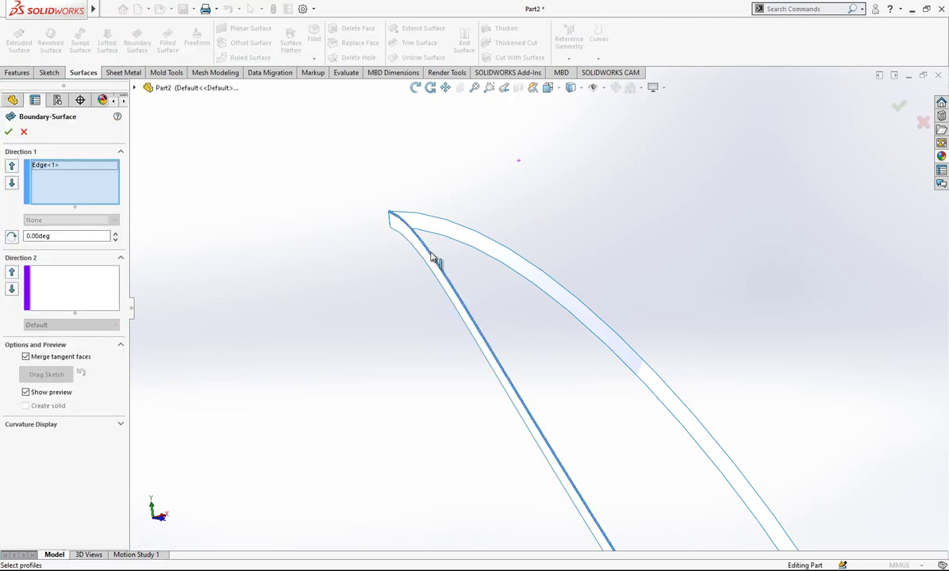
left_click(437, 221)
left_click(95, 220)
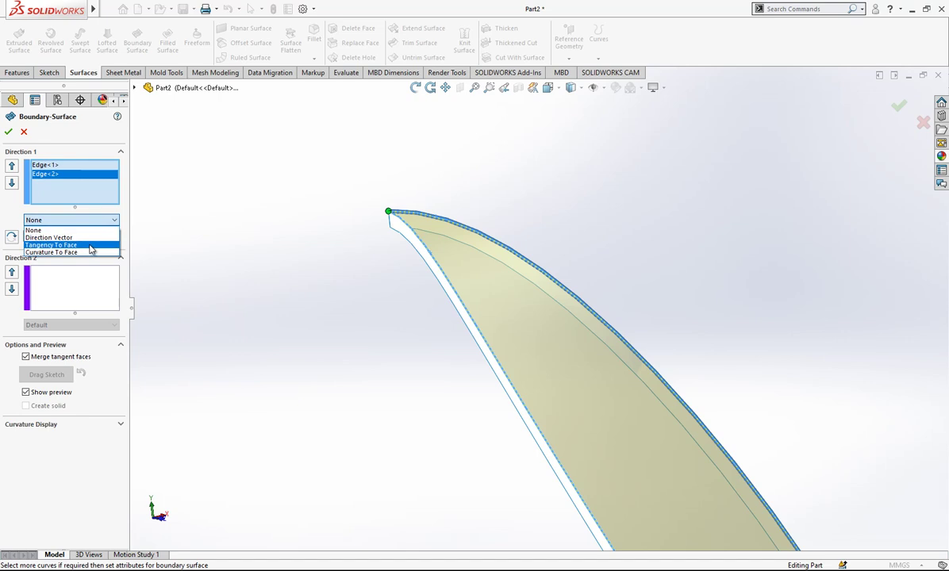
left_click(89, 245)
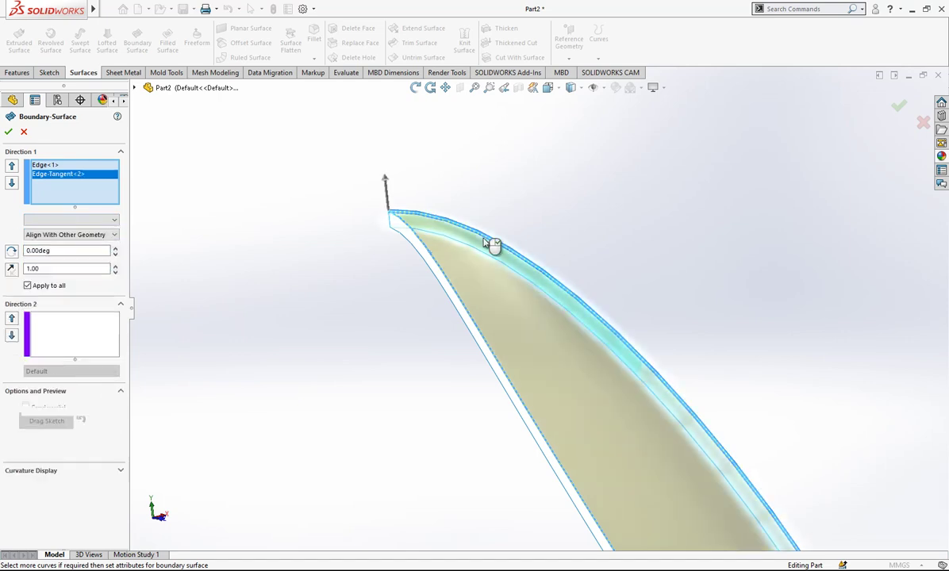
middle_click_drag(491, 243, 476, 273)
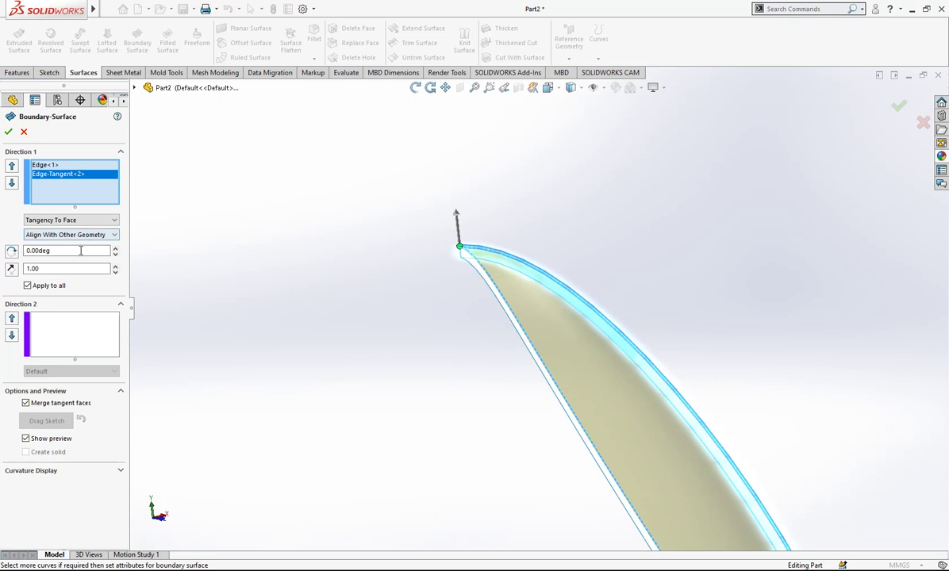
left_click(57, 166)
left_click(71, 220)
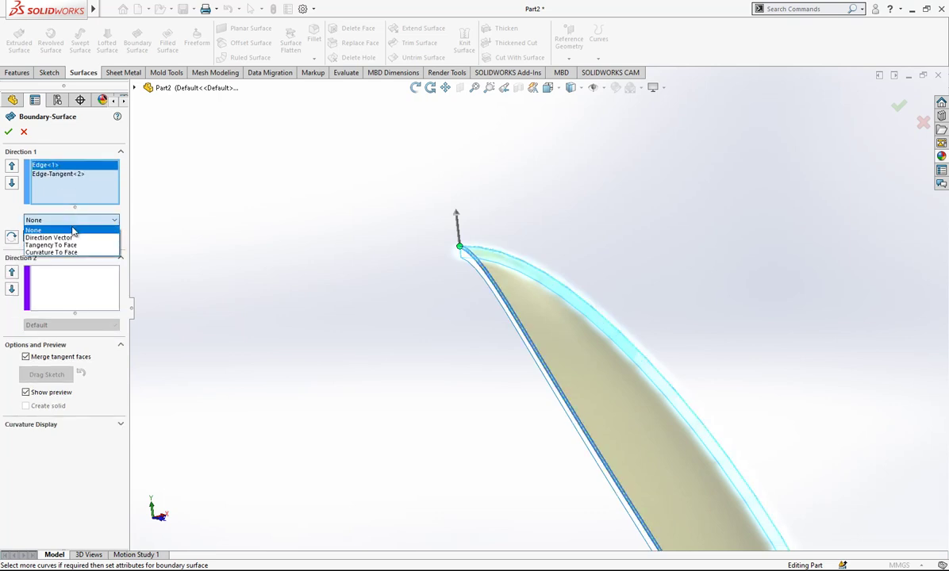
left_click(55, 245)
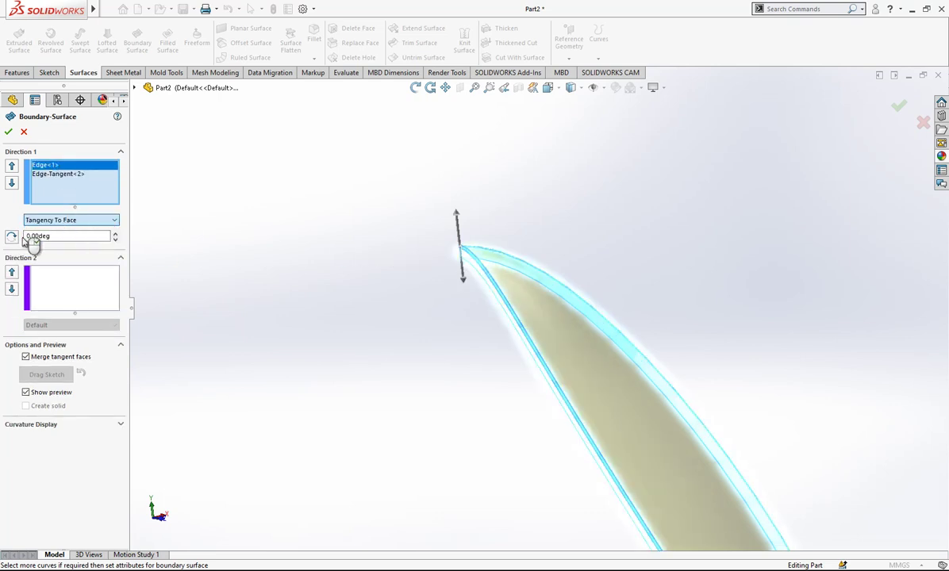
mouse_move(430, 233)
middle_mouse_down()
mouse_move(536, 286)
mouse_move(635, 445)
mouse_move(620, 449)
mouse_move(639, 455)
mouse_move(568, 496)
middle_mouse_up()
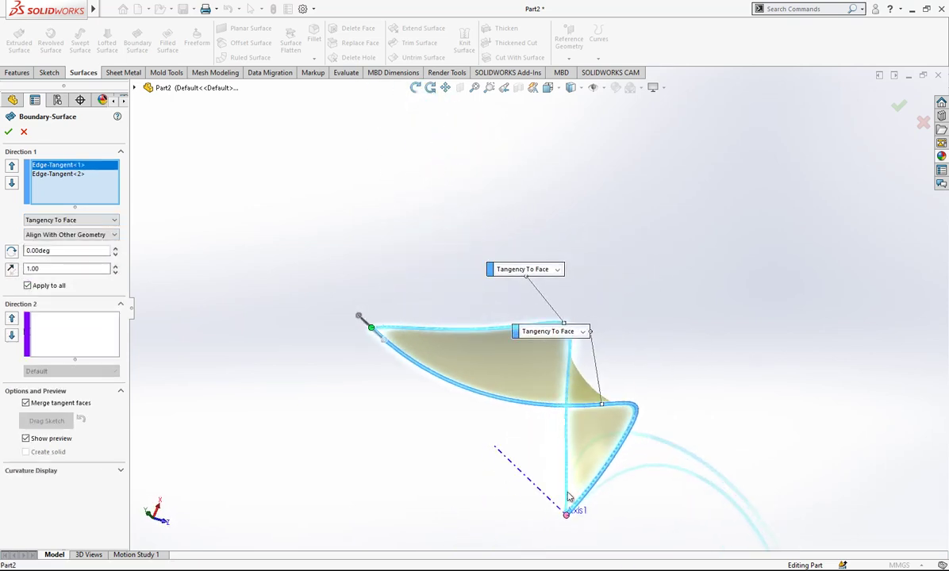
Step: Reverse both edges' tangent directions at 3.5 weight so the petal bulges outward, and accept it
left_click(11, 269)
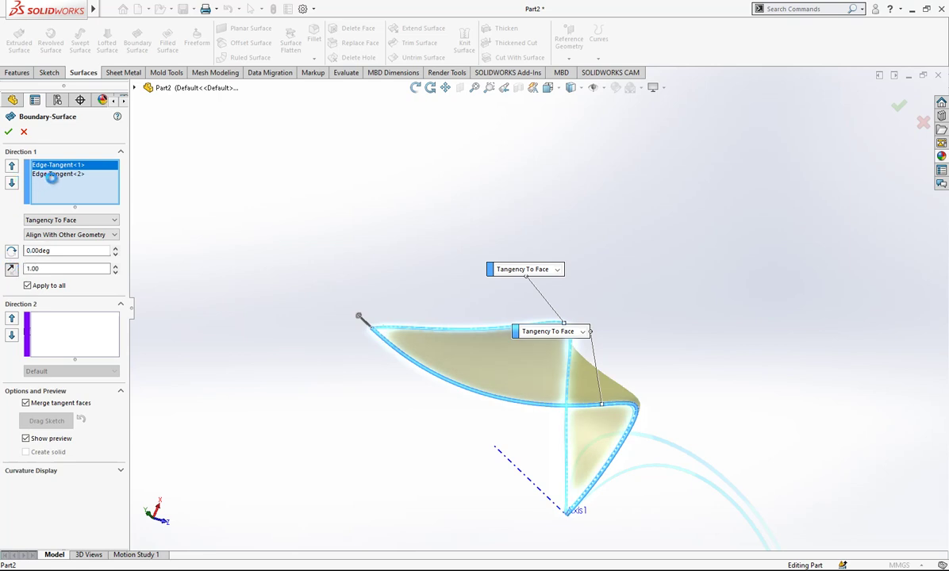
left_click(50, 174)
left_click(12, 269)
type("3.5")
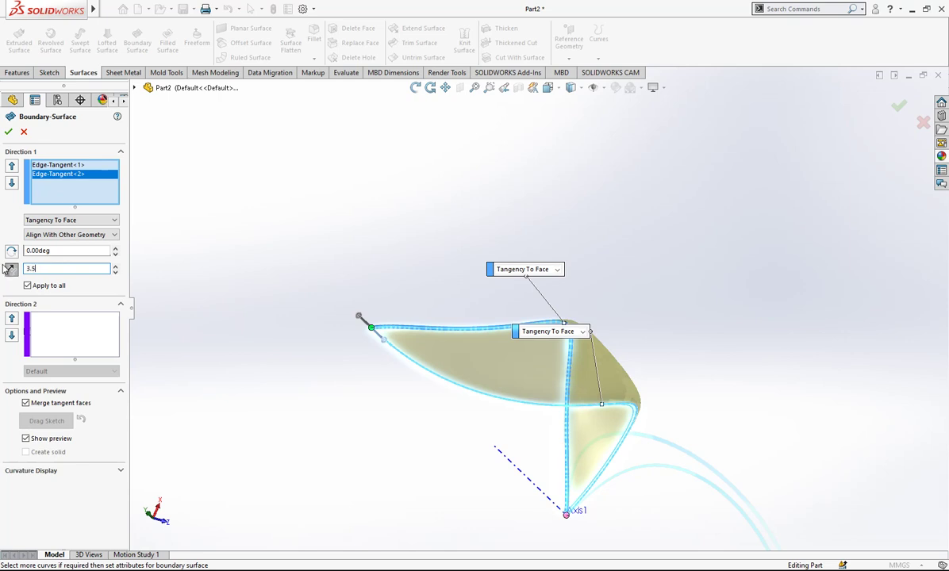
left_click(9, 269)
left_click(58, 165)
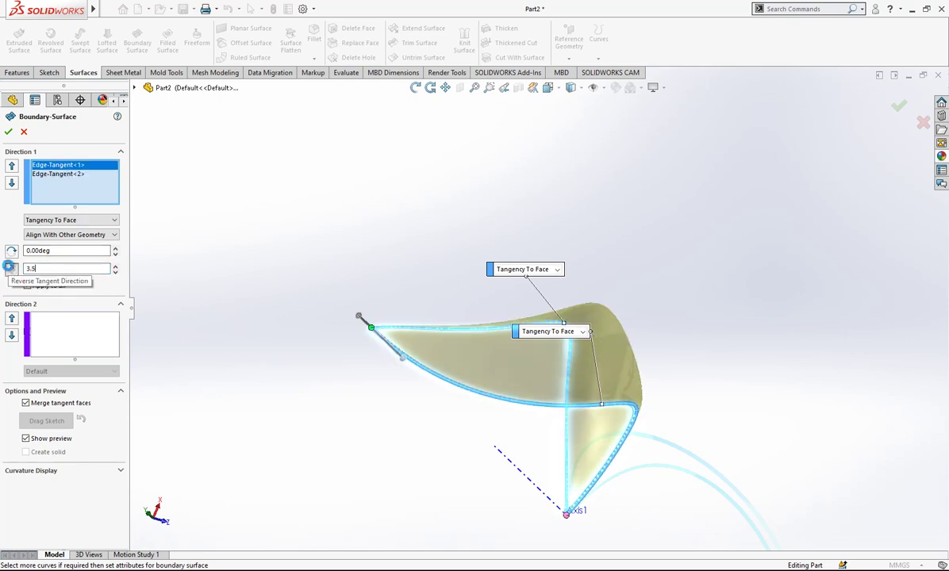
mouse_move(777, 378)
middle_mouse_down()
mouse_move(714, 275)
mouse_move(557, 349)
mouse_move(533, 386)
mouse_move(641, 239)
middle_mouse_up()
mouse_move(523, 389)
middle_mouse_down()
mouse_move(671, 449)
mouse_move(633, 383)
mouse_move(718, 336)
mouse_move(630, 399)
mouse_move(604, 332)
middle_mouse_up()
key("Return")
scroll(435, 220, "down", 3)
Step: Hide Ruled Surface1 on the blade tip
scroll(401, 221, "down", 2)
mouse_move(401, 220)
middle_mouse_down()
mouse_move(388, 206)
mouse_move(395, 197)
mouse_move(455, 227)
mouse_move(500, 204)
middle_mouse_up()
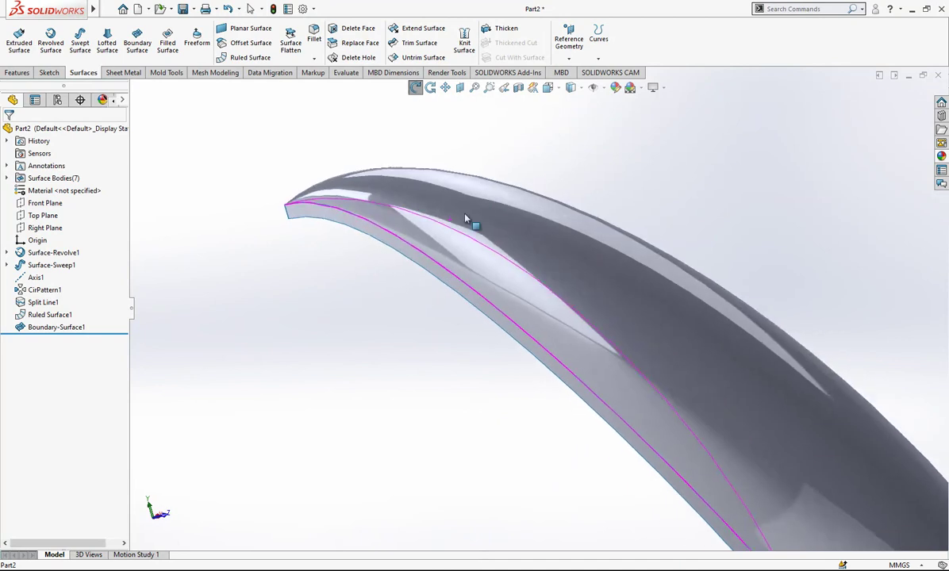
left_click(333, 219)
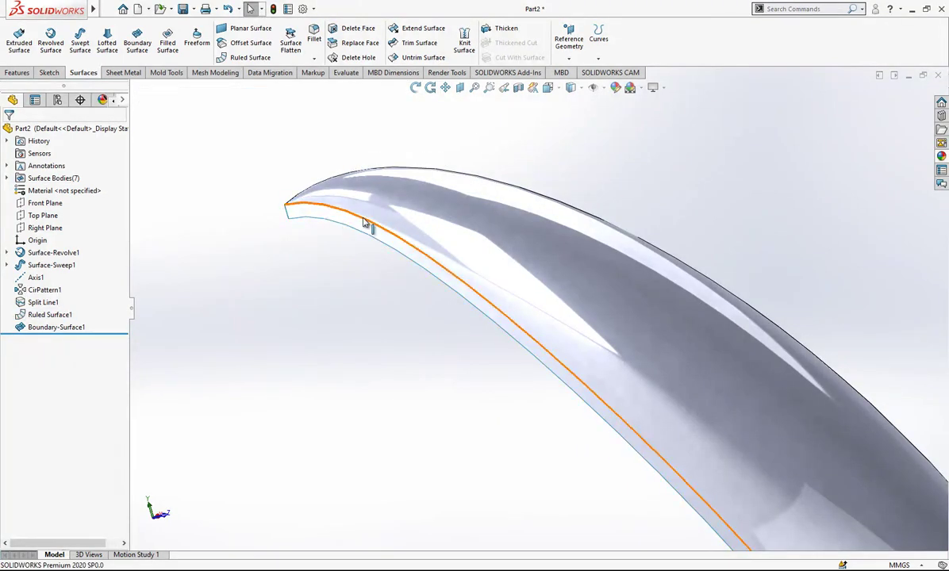
mouse_move(457, 200)
middle_mouse_down()
mouse_move(619, 257)
mouse_move(648, 403)
mouse_move(635, 445)
middle_mouse_up()
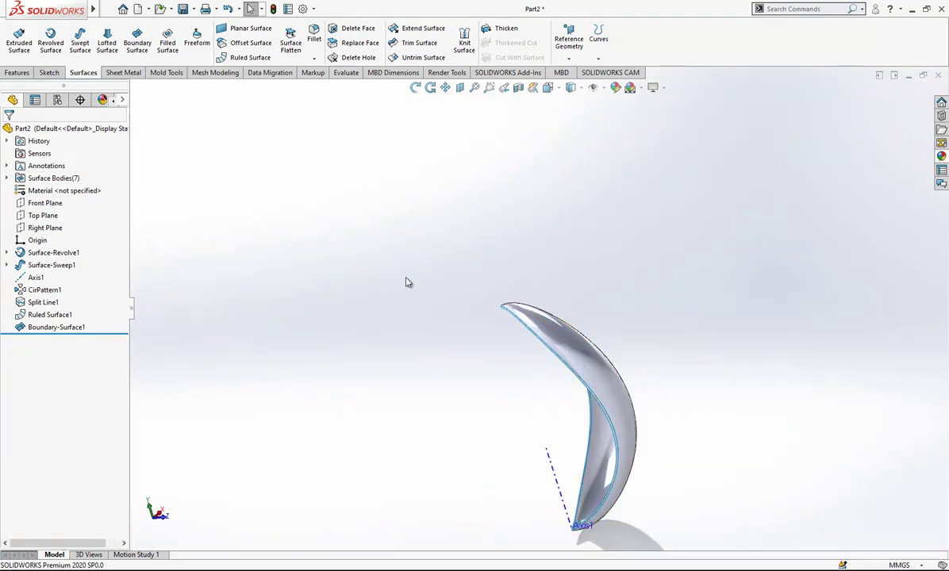
scroll(485, 286, "down", 3)
scroll(402, 179, "down", 2)
left_click(413, 190)
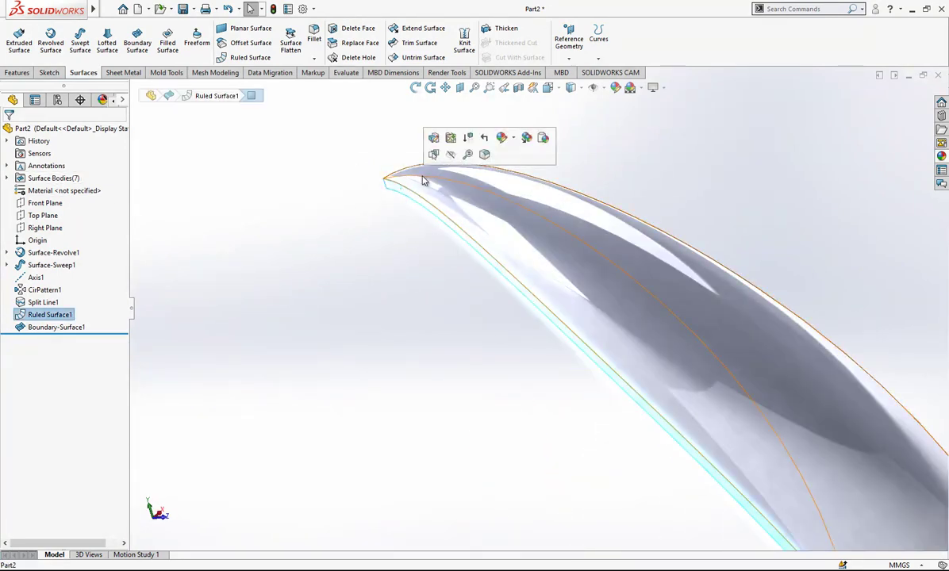
mouse_move(418, 200)
middle_mouse_down()
mouse_move(385, 188)
mouse_move(523, 250)
mouse_move(620, 394)
mouse_move(477, 403)
mouse_move(614, 371)
middle_mouse_up()
left_click(386, 188)
left_click(440, 155)
Step: Show the Surface-Sweep1 body from the Surface Bodies folder
double_click(49, 177)
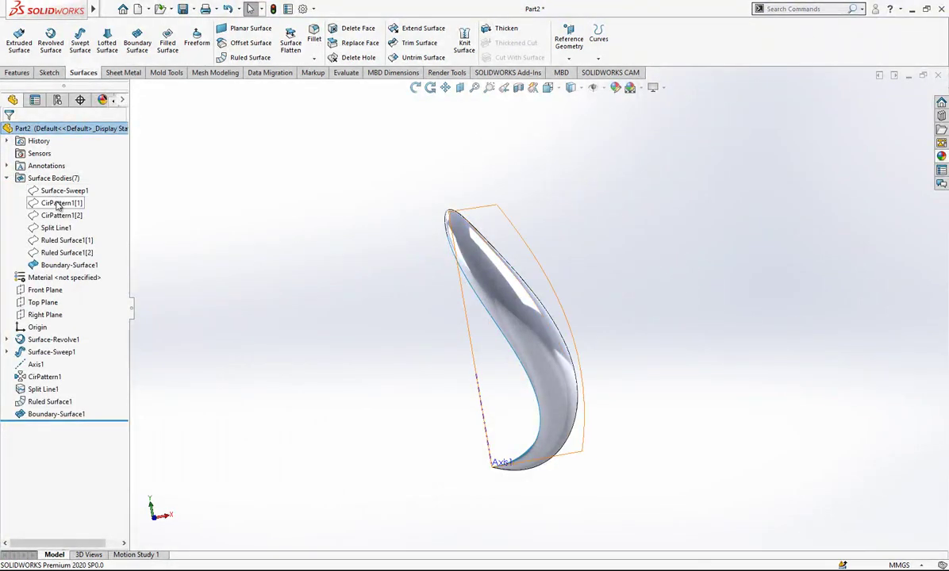
left_click(57, 191)
mouse_move(313, 254)
middle_mouse_down()
mouse_move(297, 240)
mouse_move(299, 282)
mouse_move(314, 315)
mouse_move(351, 273)
mouse_move(608, 247)
mouse_move(458, 267)
mouse_move(374, 294)
mouse_move(96, 208)
middle_mouse_up()
left_click(85, 192)
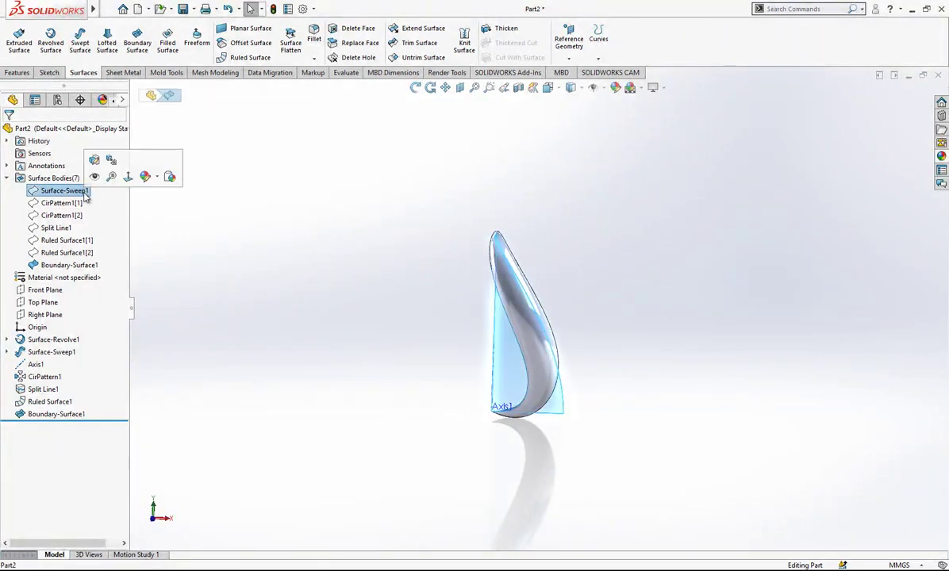
left_click(111, 187)
mouse_move(468, 286)
middle_mouse_down()
mouse_move(436, 262)
mouse_move(399, 318)
mouse_move(554, 331)
mouse_move(568, 322)
middle_mouse_up()
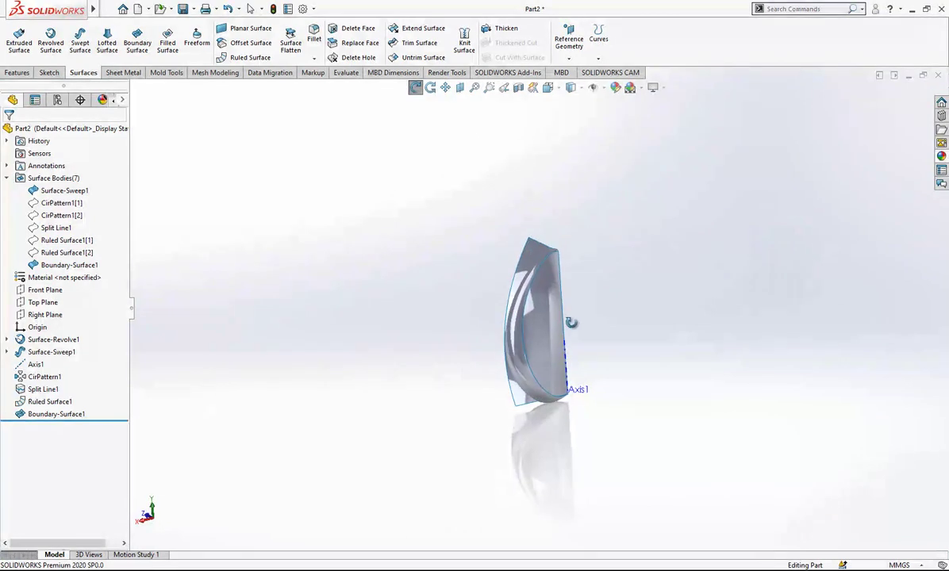
Step: View the model Normal To the Front Plane, then Normal To the Right Plane
left_click(44, 290)
left_click(108, 275)
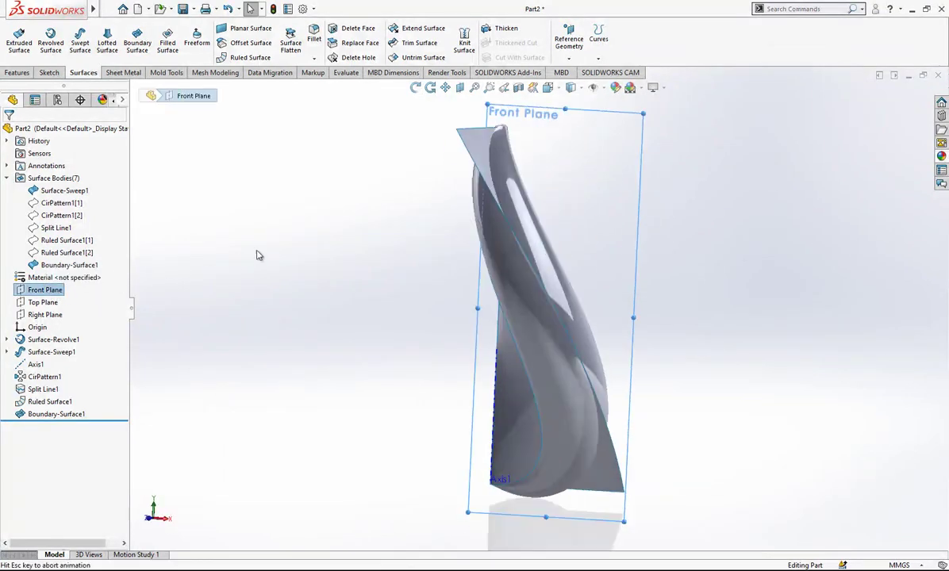
left_click(43, 302)
left_click(59, 311)
left_click(110, 292)
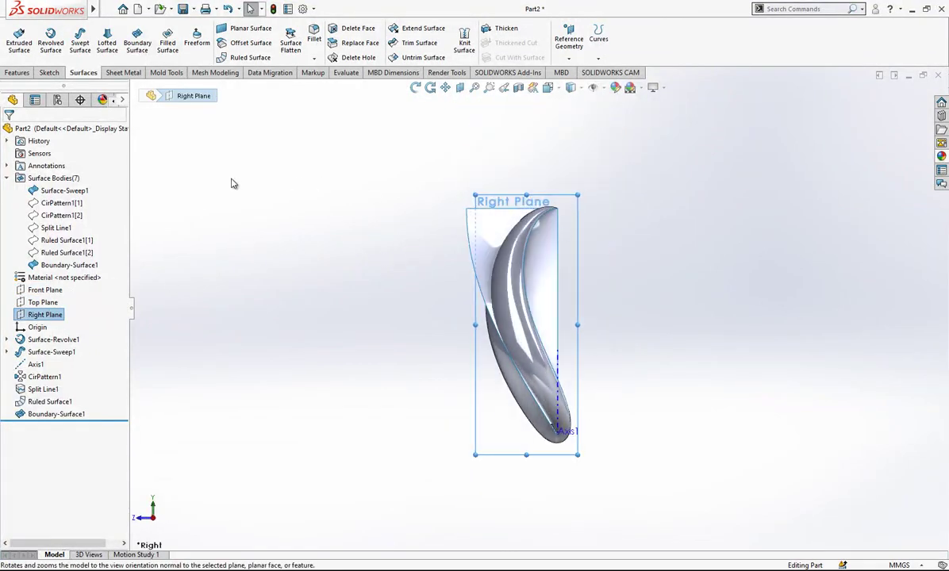
Step: Sketch two horizontal lines across the blade on the Right Plane, one upper and one lower
left_click(49, 73)
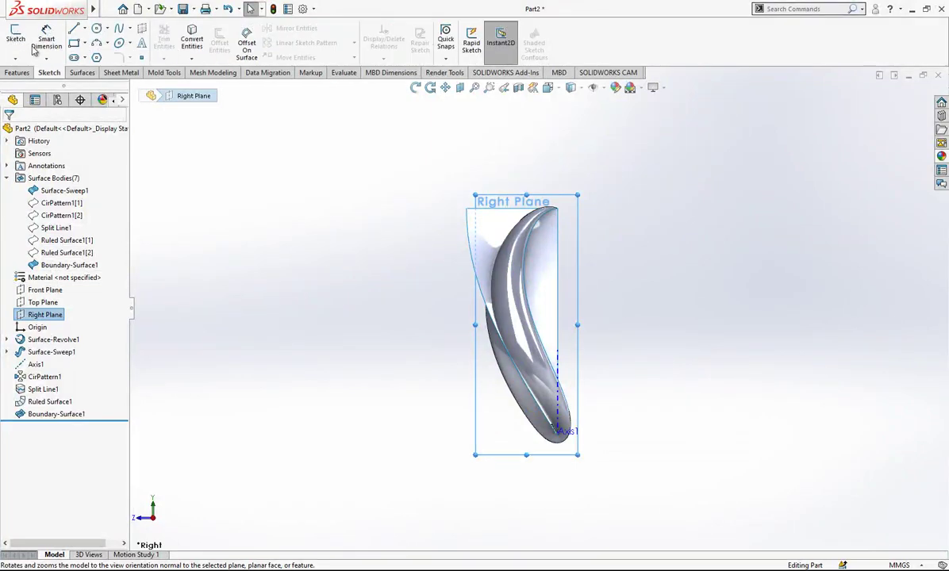
left_click(17, 39)
left_click(73, 31)
left_click(435, 232)
left_click(593, 238)
key("Escape")
left_click(587, 236)
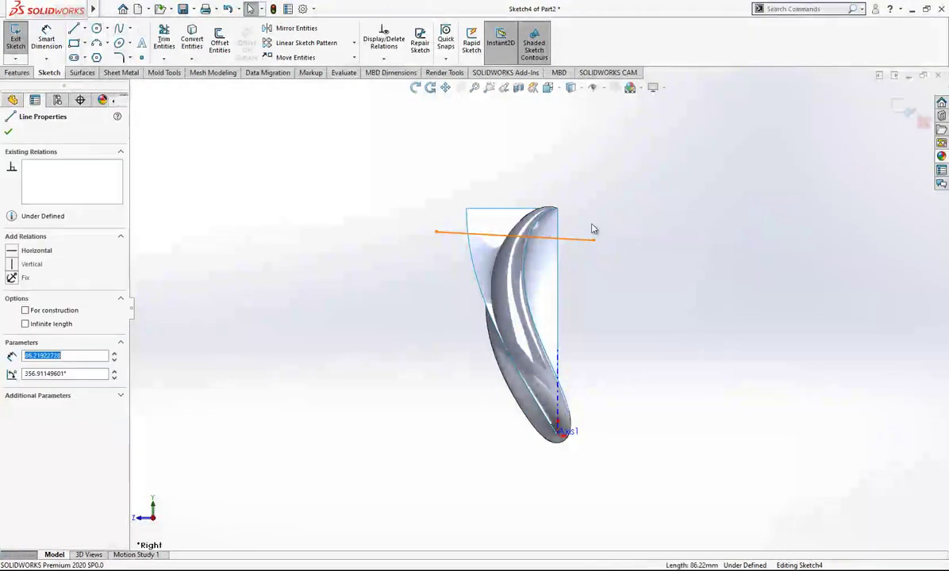
left_click(613, 192)
key("Escape")
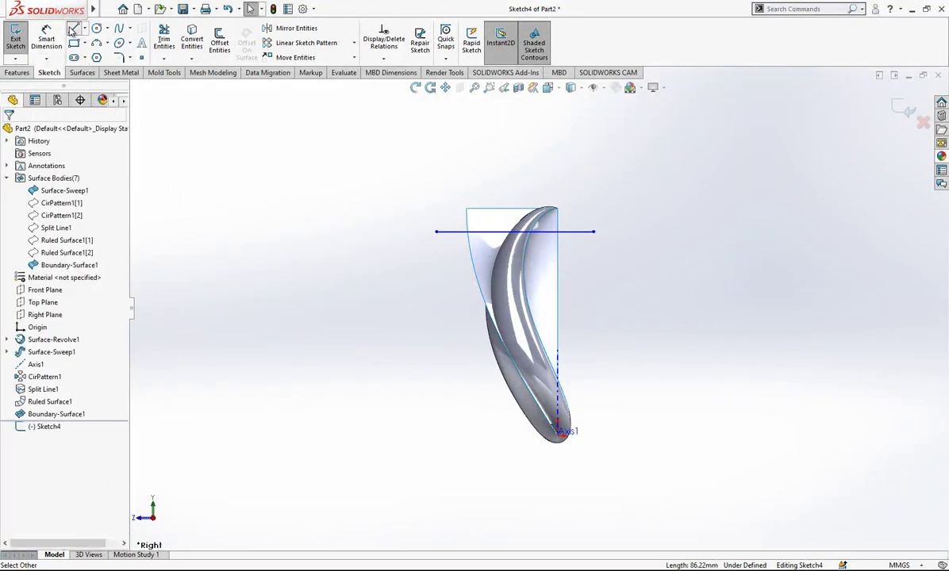
left_click(73, 30)
left_click(386, 396)
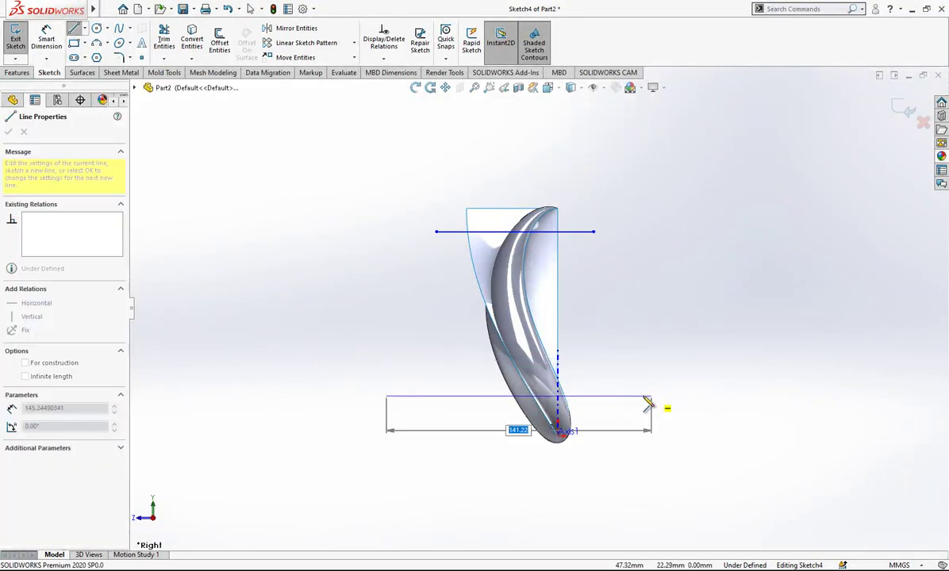
left_click(639, 396)
key("Escape")
scroll(643, 418, "down", 2)
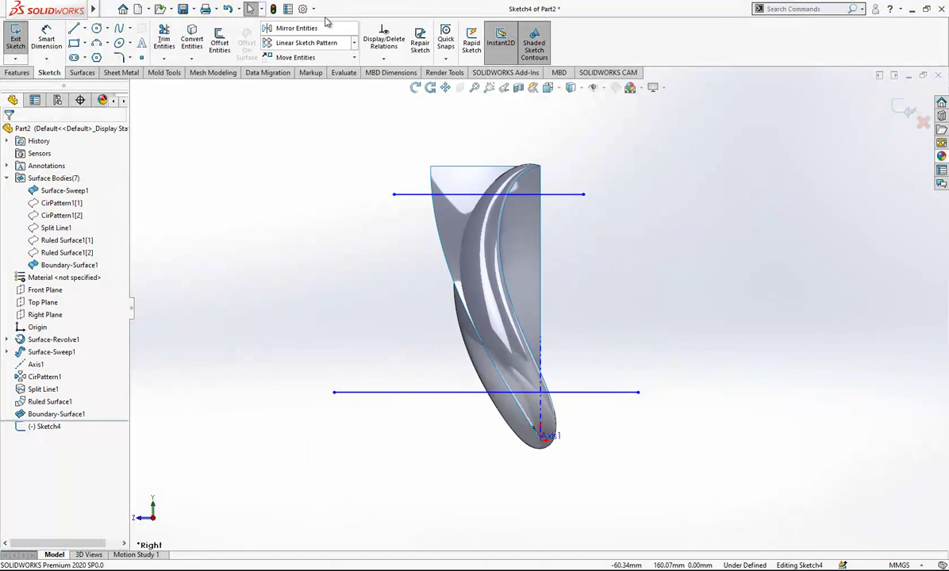
Step: Dimension the lines 95 mm apart and the lower line 10 mm from the axis end, then exit the sketch
left_click(54, 45)
left_click(401, 195)
left_click(423, 391)
left_click(423, 376)
type("95")
key("Return")
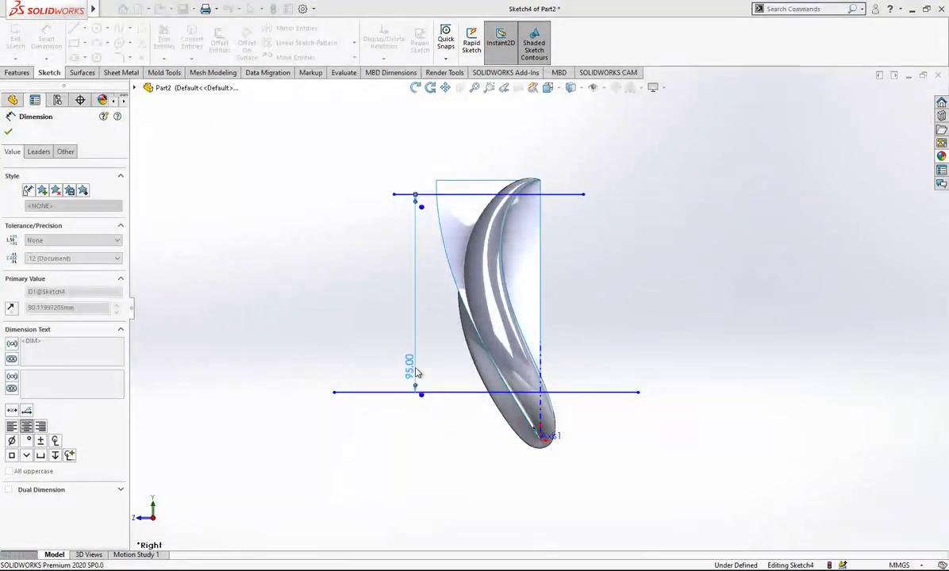
left_click(599, 394)
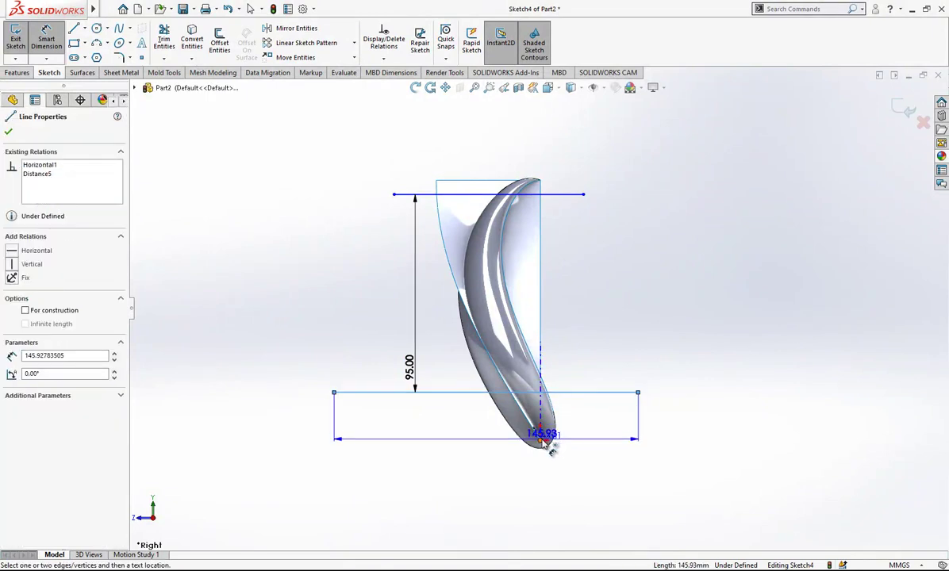
left_click(542, 437)
left_click(672, 439)
type("10")
key("Return")
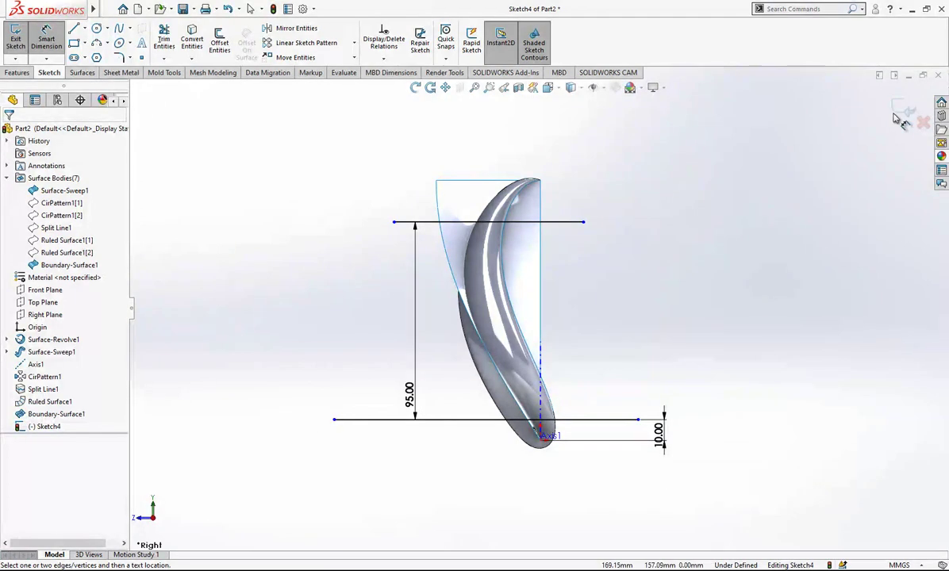
key("ctrl+b")
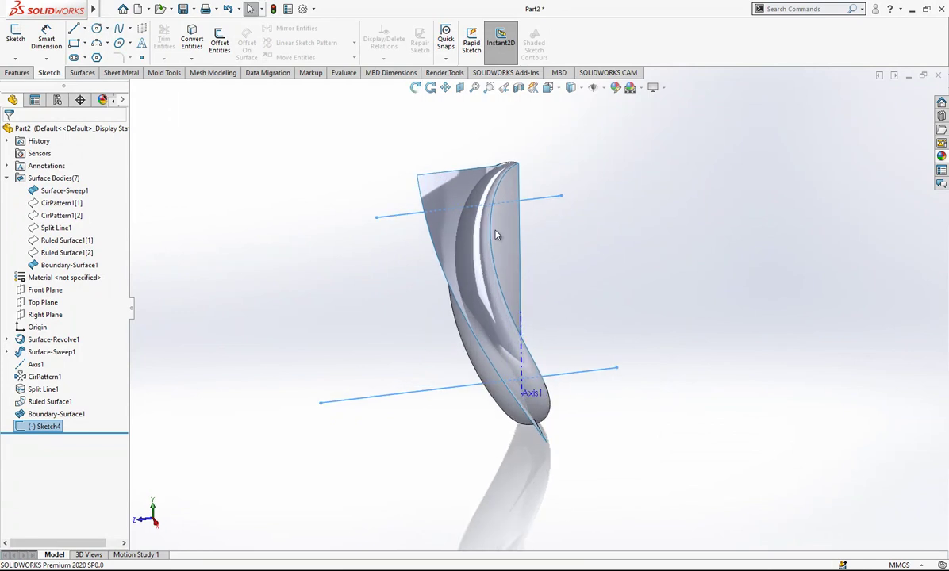
Step: Trim the sweep surface with Sketch4, keeping the band between the lines as Surface-Trim1
left_click(82, 73)
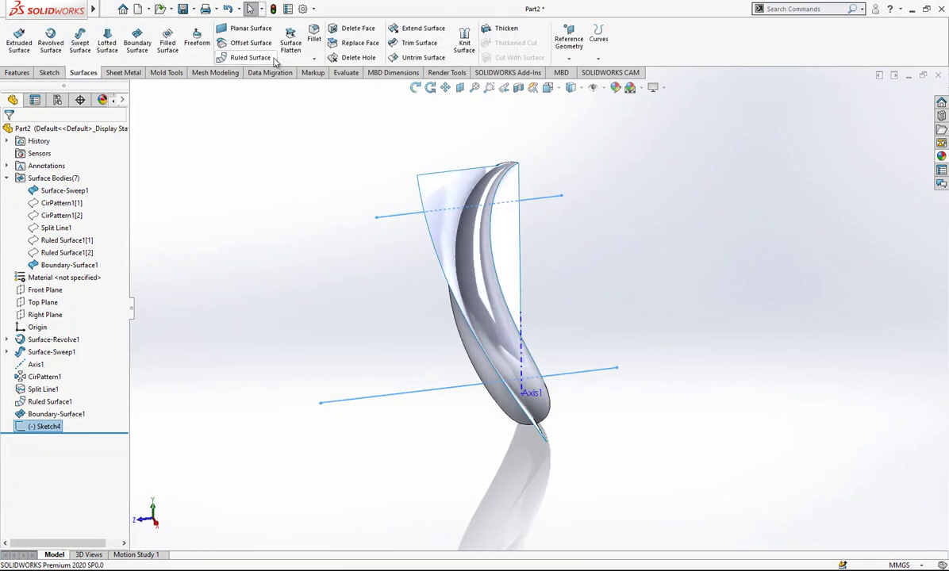
left_click(418, 45)
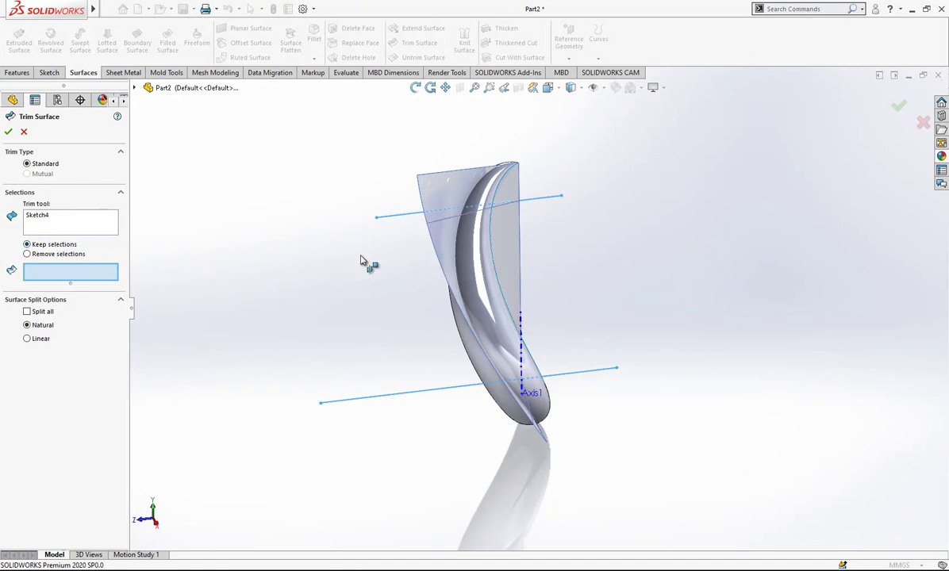
left_click(450, 250)
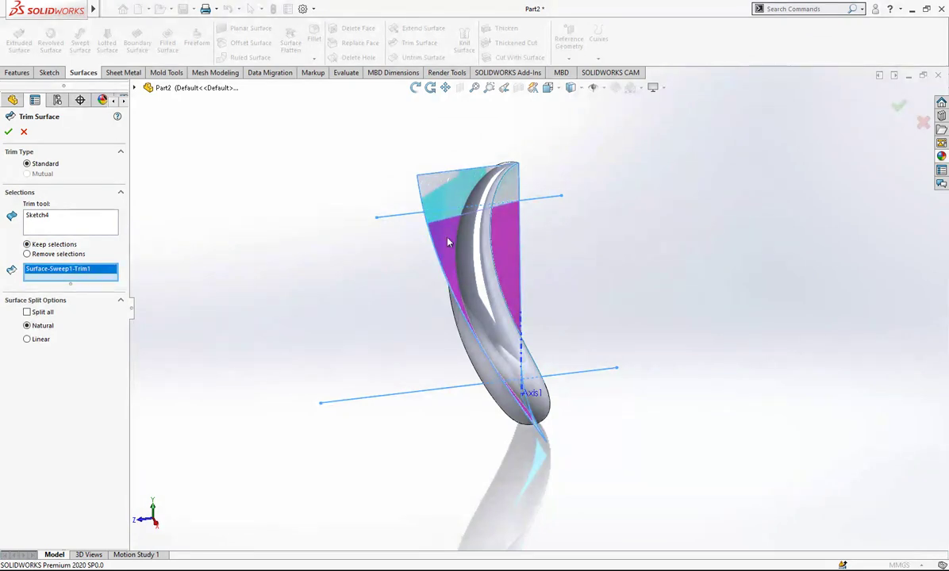
key("Return")
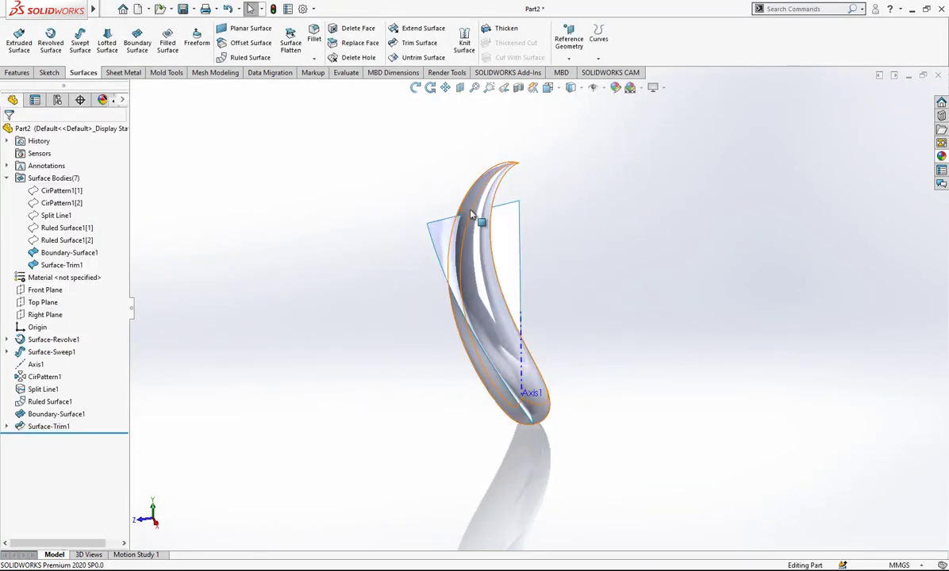
left_click(510, 241)
mouse_move(566, 294)
middle_mouse_down()
mouse_move(603, 271)
mouse_move(531, 332)
middle_mouse_up()
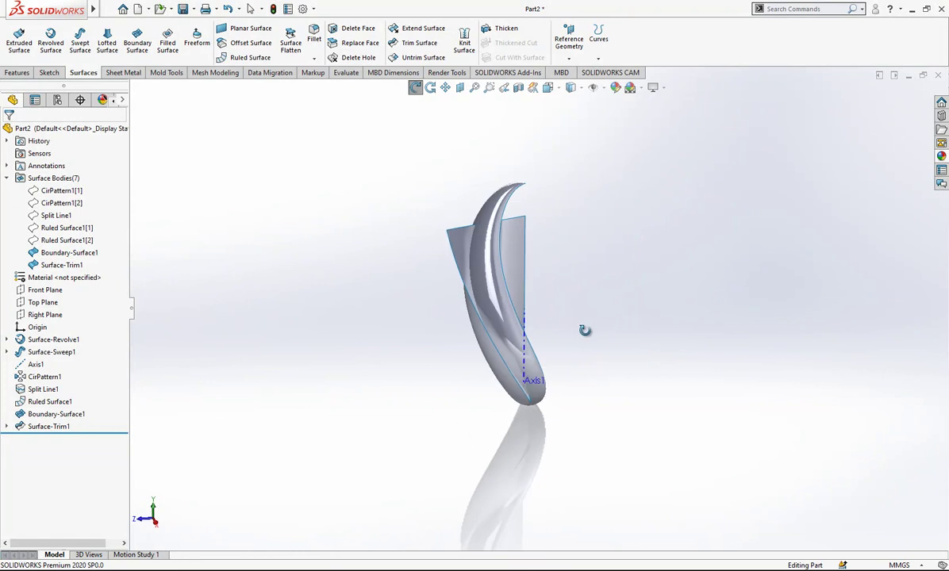
middle_click_drag(577, 327, 568, 281)
Step: Start a Circular Pattern from the Linear Pattern dropdown on the Features tab
left_click(29, 74)
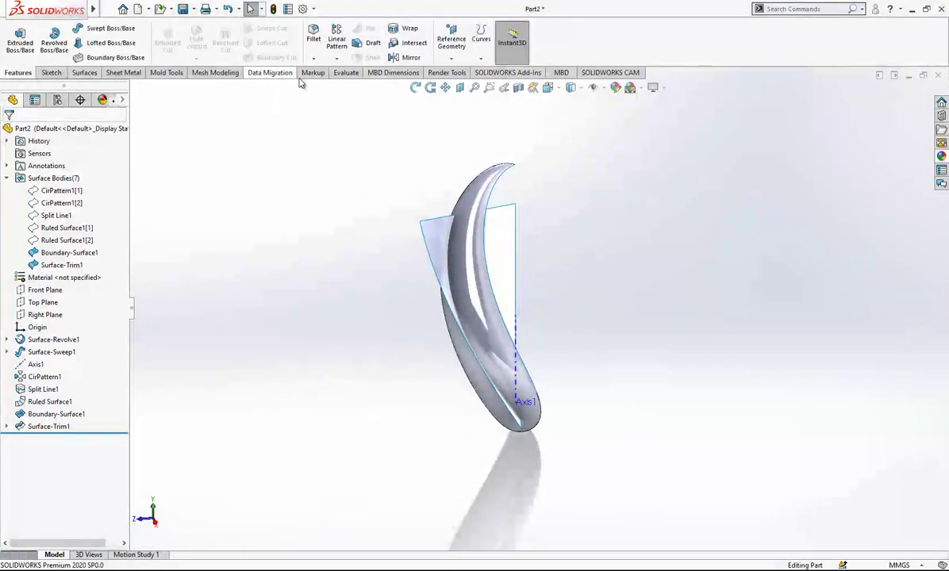
left_click(336, 58)
left_click(361, 82)
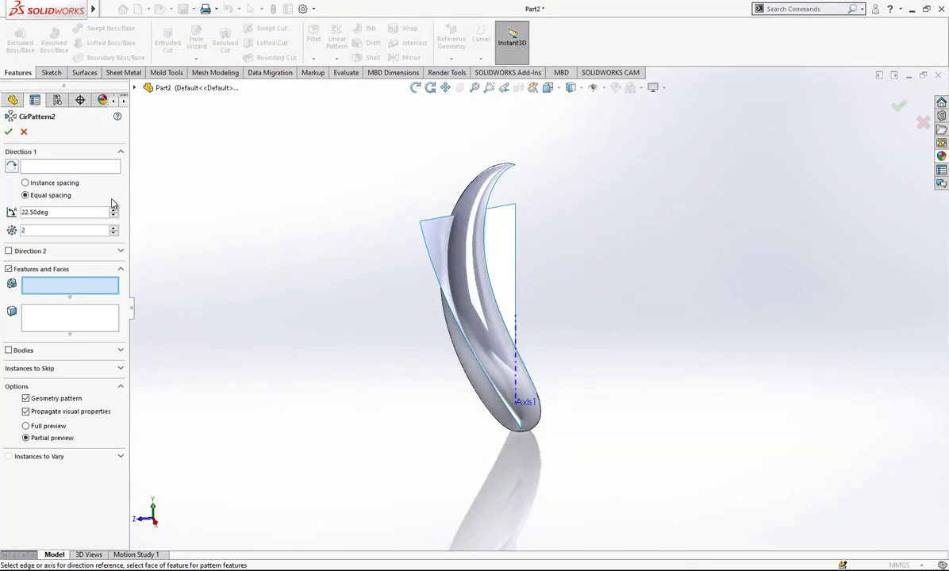
Step: Pattern the Surface-Trim1 body around Axis1 at 22.5°, symmetric in both directions
left_click(516, 332)
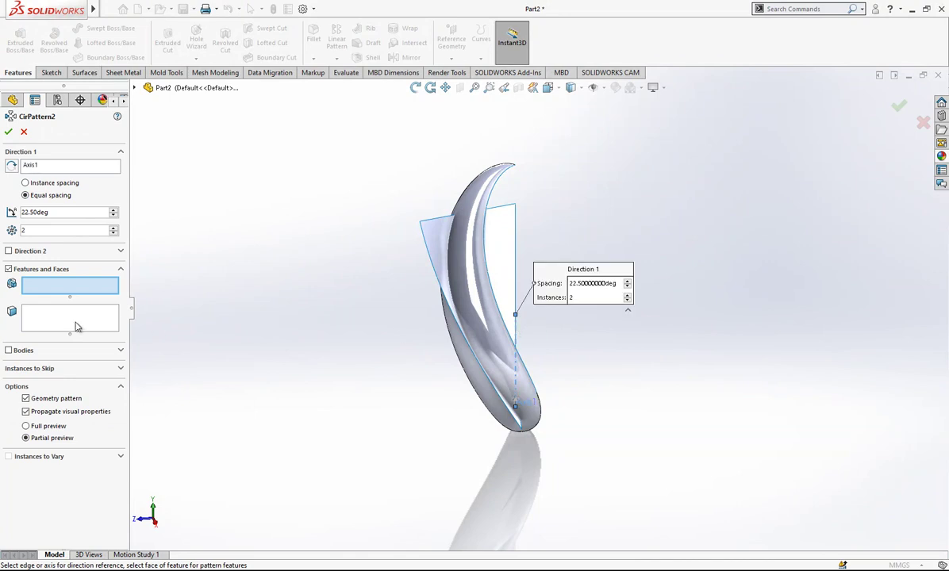
left_click(22, 351)
left_click(501, 270)
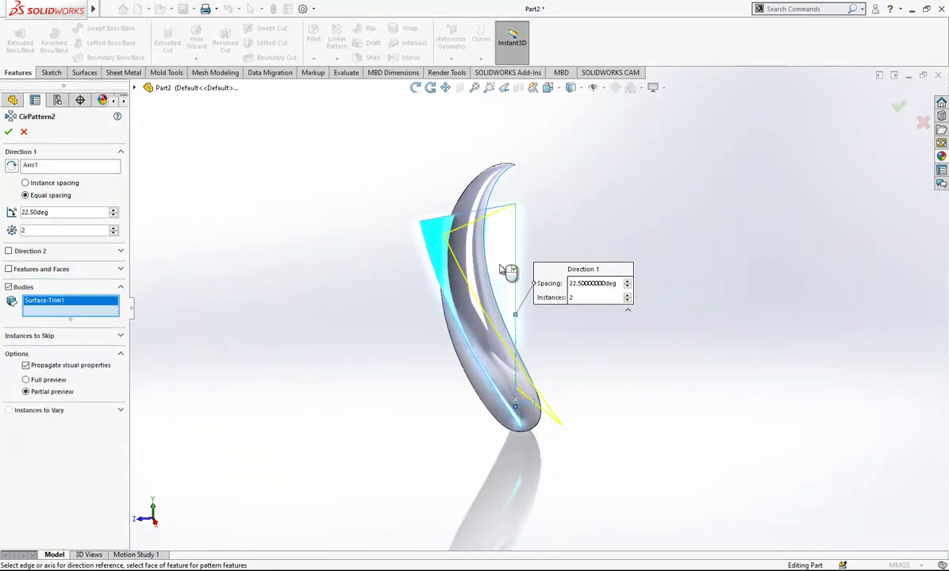
left_click(37, 252)
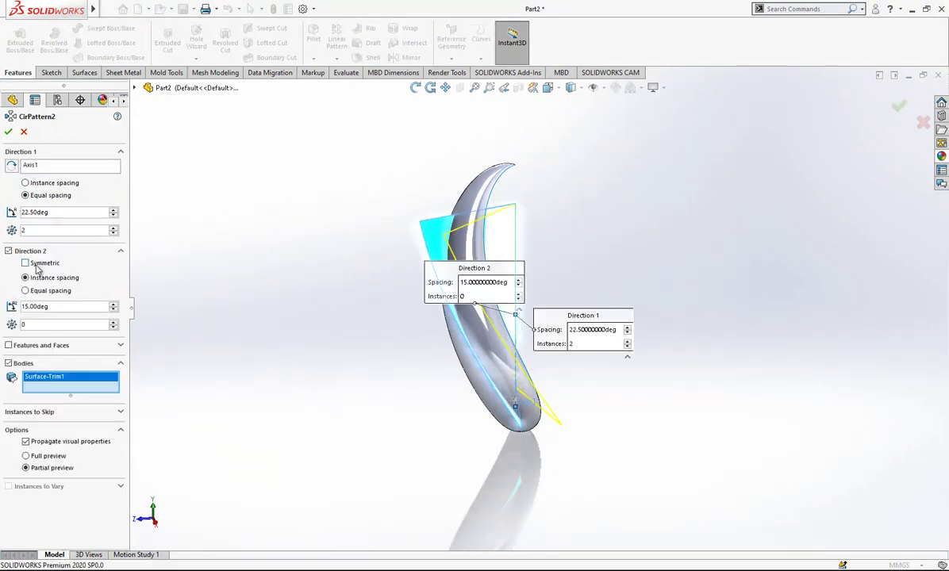
left_click(40, 264)
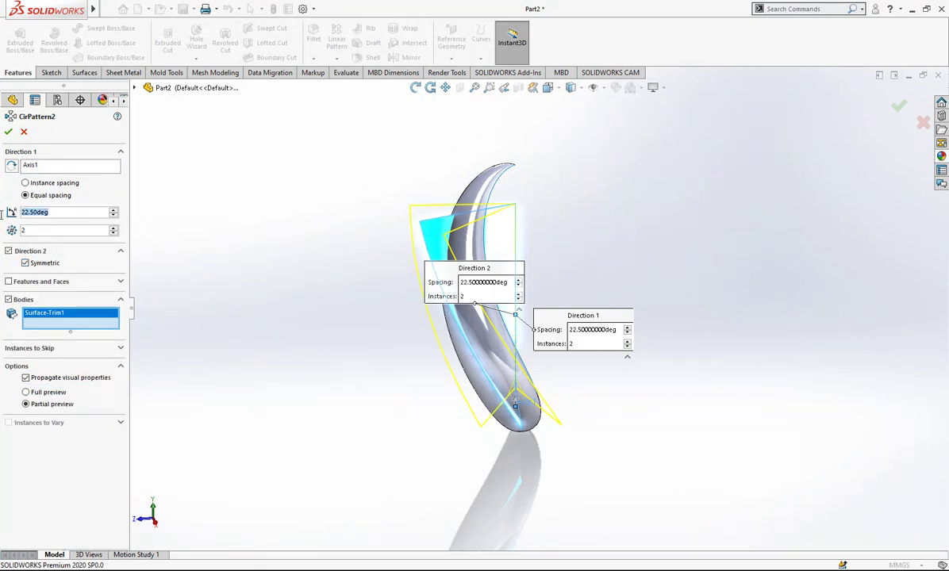
type("10")
key("Return")
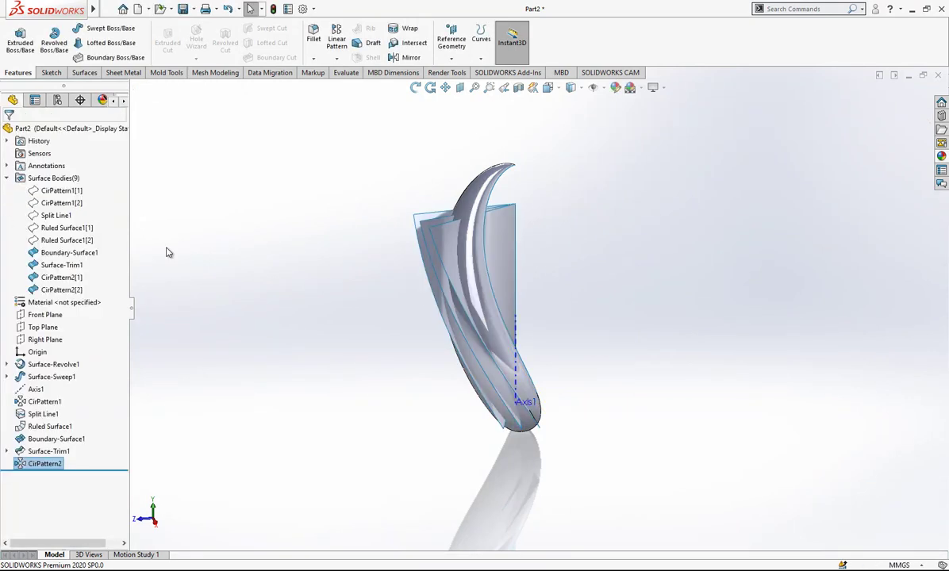
Step: Orbit around the patterned blade copies to inspect them from several angles before lofting
mouse_move(487, 438)
middle_mouse_down()
mouse_move(550, 360)
mouse_move(557, 402)
mouse_move(437, 230)
middle_mouse_up()
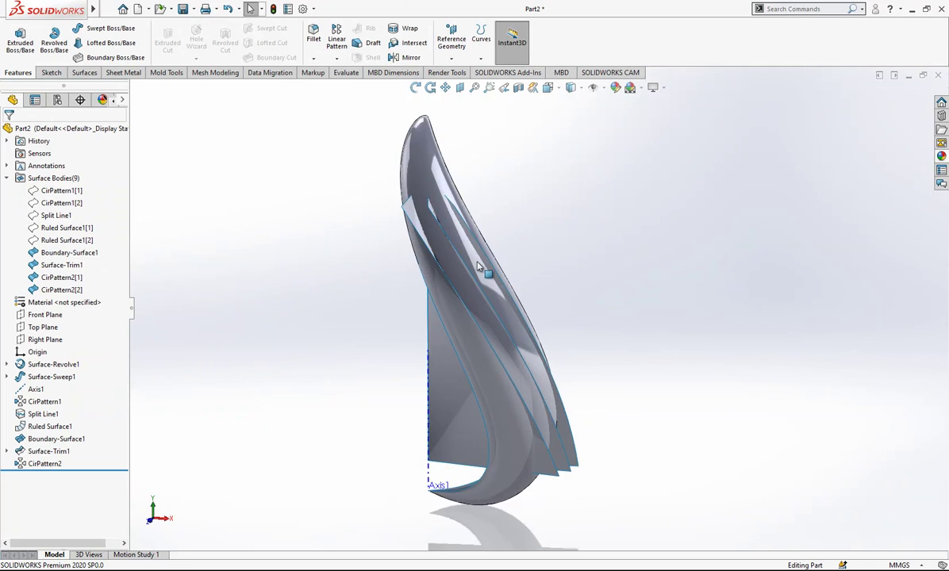
left_click(429, 208)
mouse_move(484, 182)
middle_mouse_down()
mouse_move(576, 262)
mouse_move(573, 282)
mouse_move(534, 307)
mouse_move(572, 285)
mouse_move(457, 225)
mouse_move(492, 292)
mouse_move(460, 321)
mouse_move(561, 458)
middle_mouse_up()
mouse_move(460, 226)
middle_mouse_down()
mouse_move(416, 232)
mouse_move(444, 320)
mouse_move(484, 349)
mouse_move(571, 318)
mouse_move(571, 417)
mouse_move(496, 282)
middle_mouse_up()
mouse_move(498, 271)
middle_mouse_down()
mouse_move(476, 270)
mouse_move(551, 266)
mouse_move(479, 241)
middle_mouse_up()
left_click(83, 72)
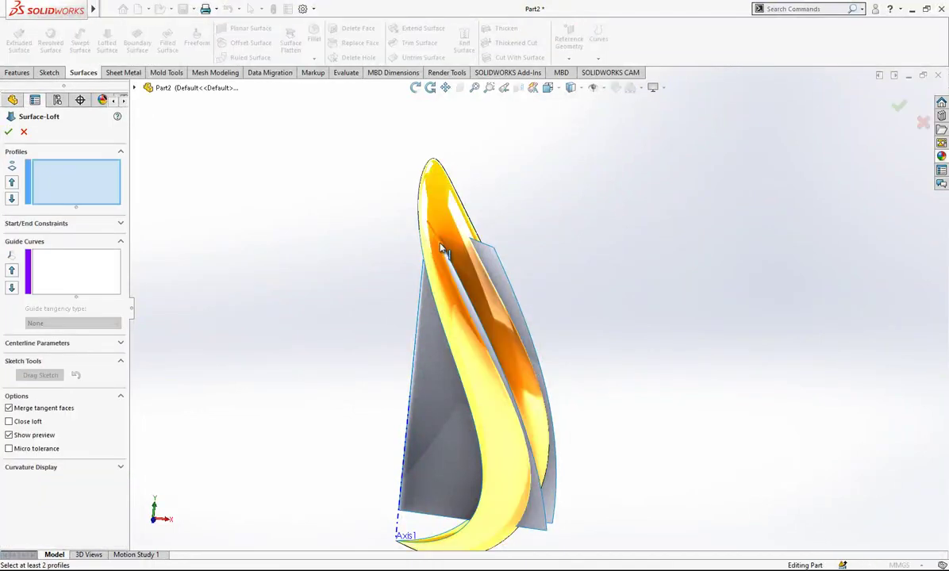
Step: Pick the two edges as the loft profiles
left_click(442, 248)
left_click(486, 247)
middle_click_drag(486, 247, 444, 262)
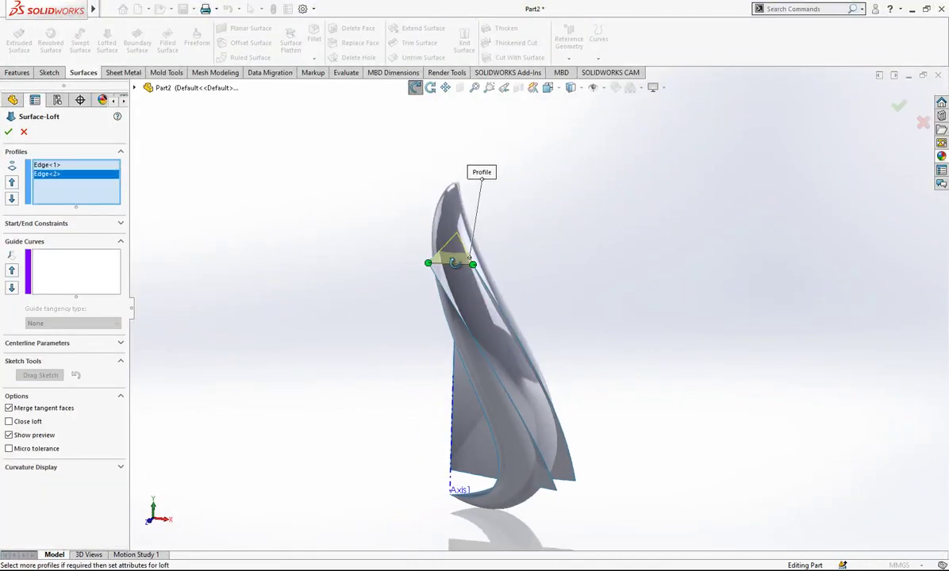
Step: Set loft start and end to Tangency To Face with tangency length 5, and accept
left_click(71, 223)
left_click(72, 248)
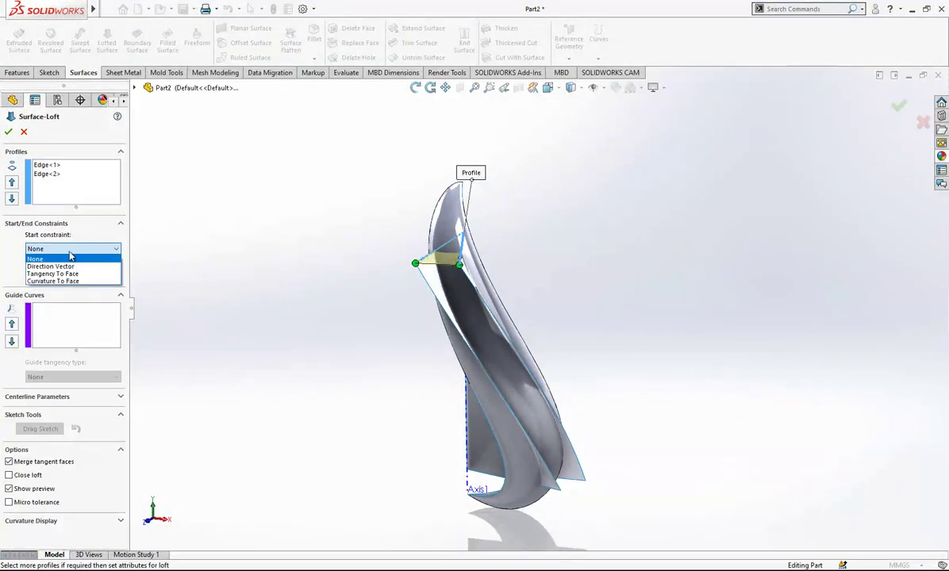
left_click(73, 276)
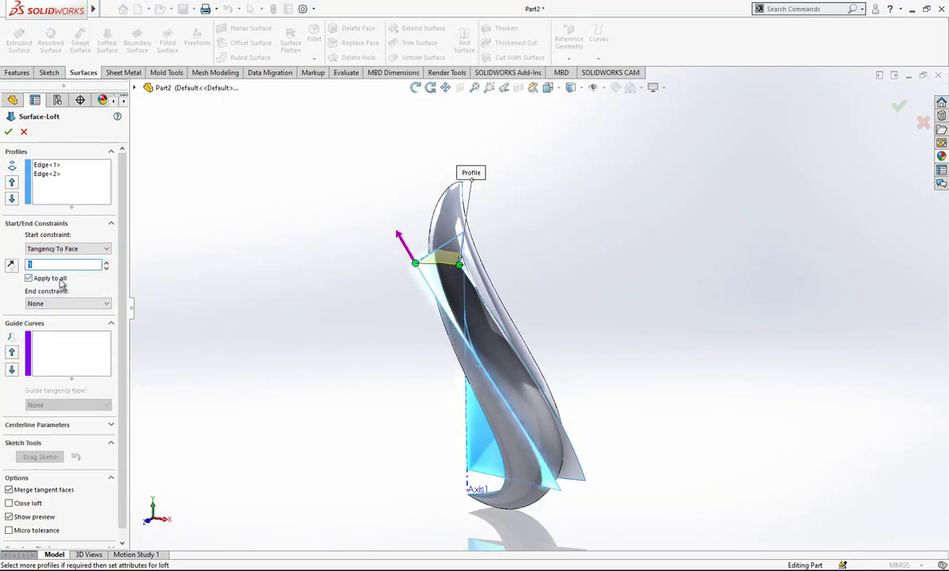
left_click(71, 304)
left_click(64, 332)
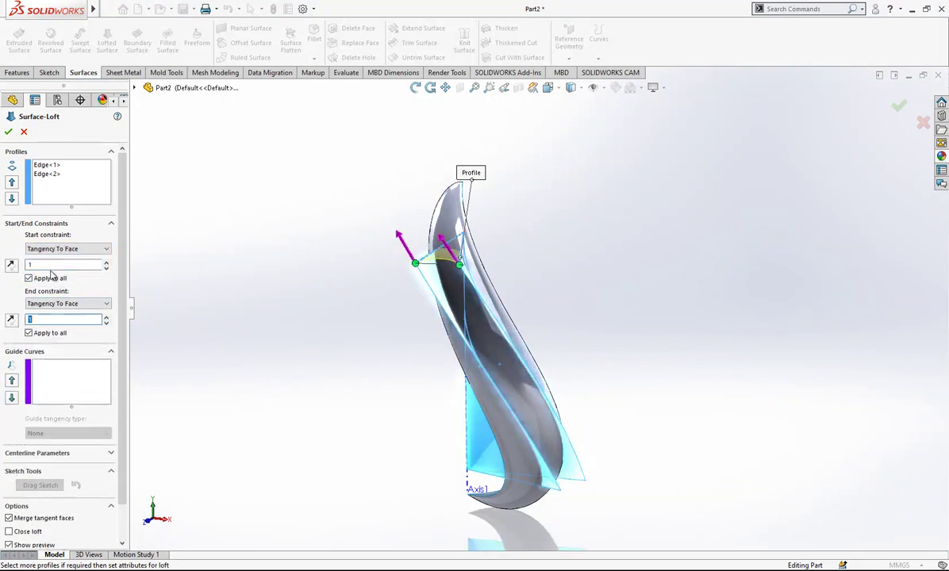
type("5")
double_click(47, 319)
type("5")
mouse_move(283, 308)
middle_mouse_down()
mouse_move(356, 272)
mouse_move(490, 288)
middle_mouse_up()
key("Return")
left_click(356, 273)
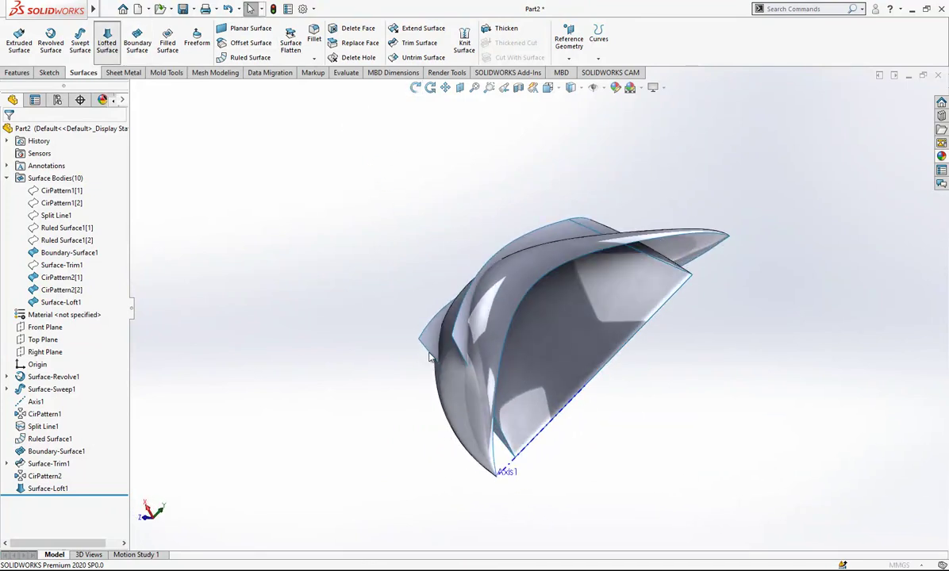
Step: Loft a second surface between two edges, tangent to the faces at both ends with length 5
left_click(429, 354)
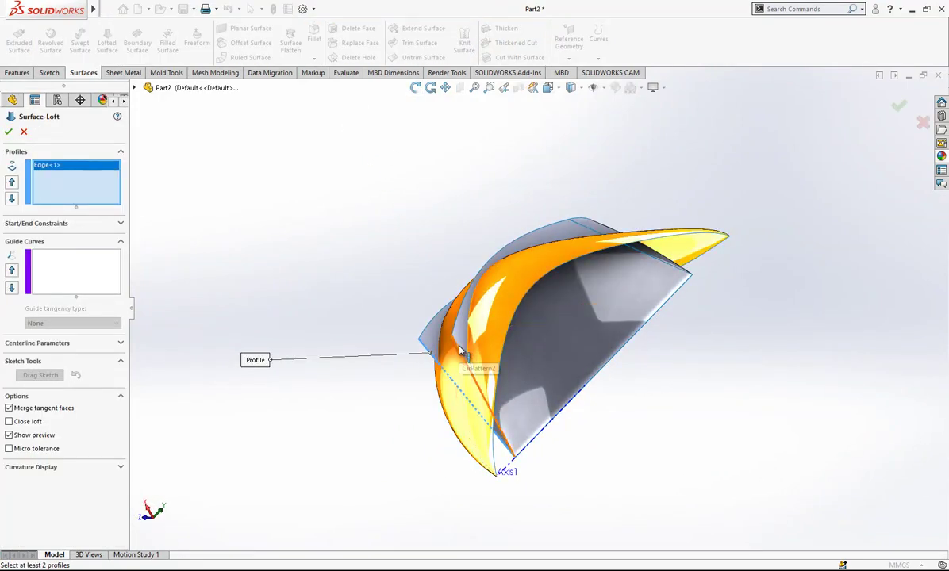
left_click(459, 350)
left_click(52, 223)
left_click(71, 248)
left_click(66, 276)
left_click(59, 303)
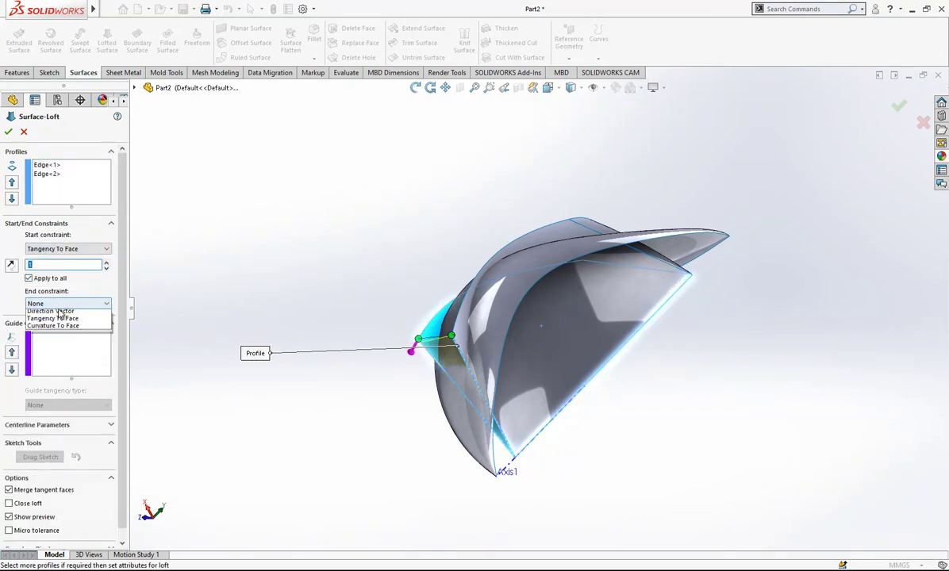
left_click(56, 305)
left_click(70, 303)
left_click(55, 330)
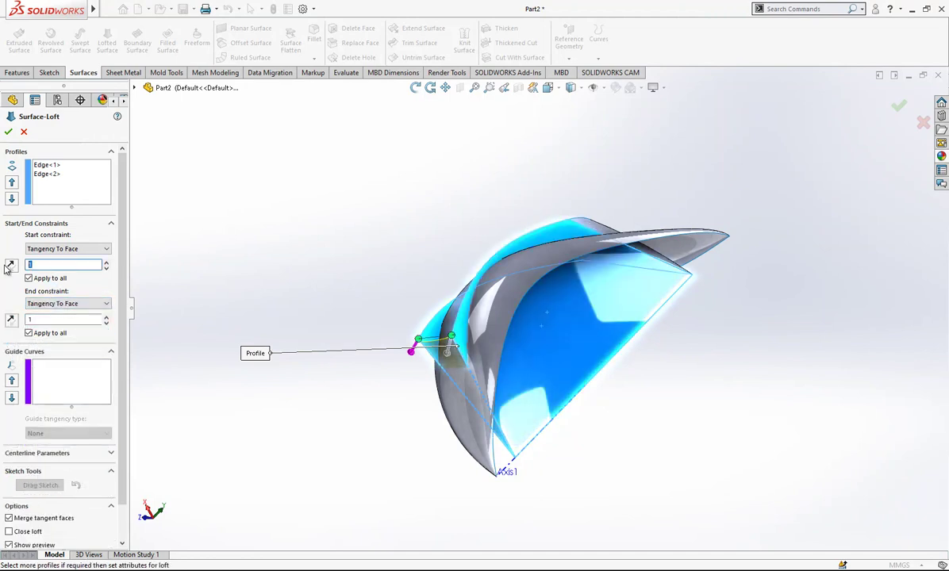
type("5")
key("Tab")
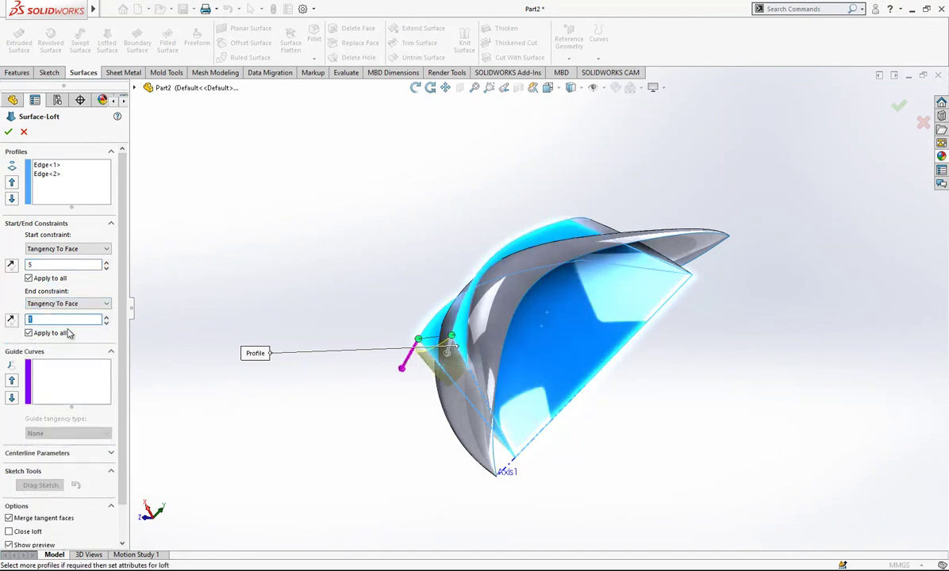
type("5")
middle_click_drag(471, 246, 399, 309)
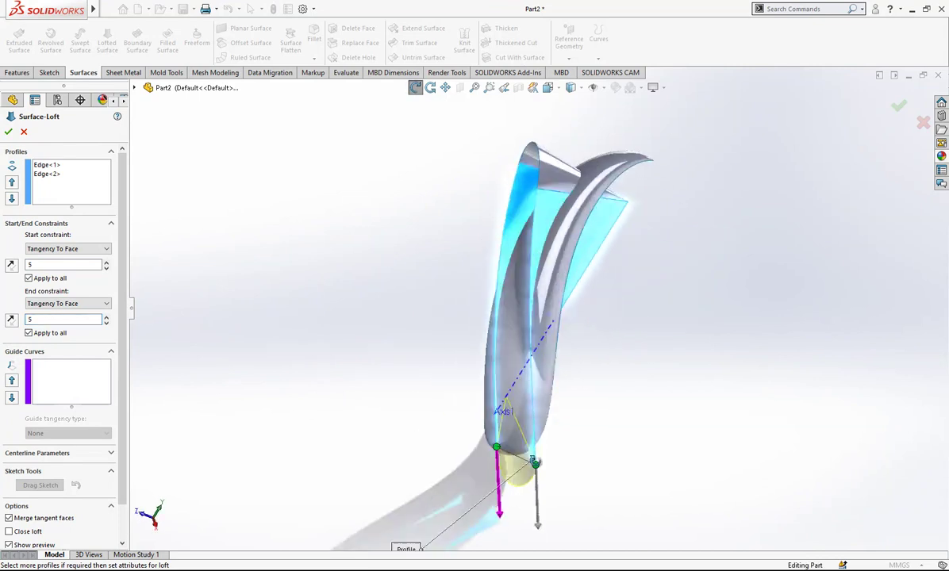
key("Return")
mouse_move(488, 291)
middle_mouse_down()
mouse_move(614, 403)
mouse_move(332, 392)
mouse_move(440, 409)
mouse_move(557, 470)
middle_mouse_up()
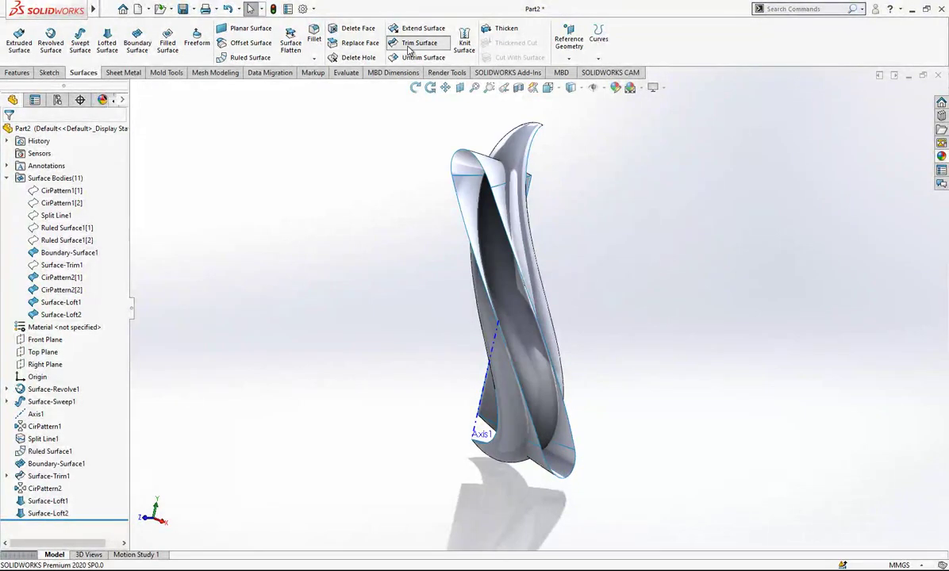
Step: Mutually trim both lofts, both CirPattern2 surfaces and Boundary-Surface1, removing the central boundary piece
left_click(408, 49)
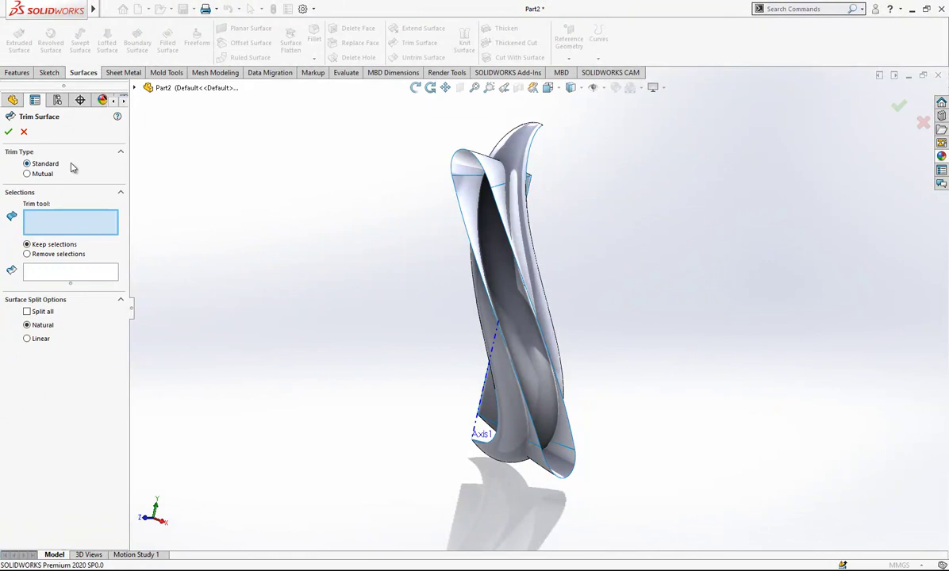
left_click(42, 175)
left_click(466, 163)
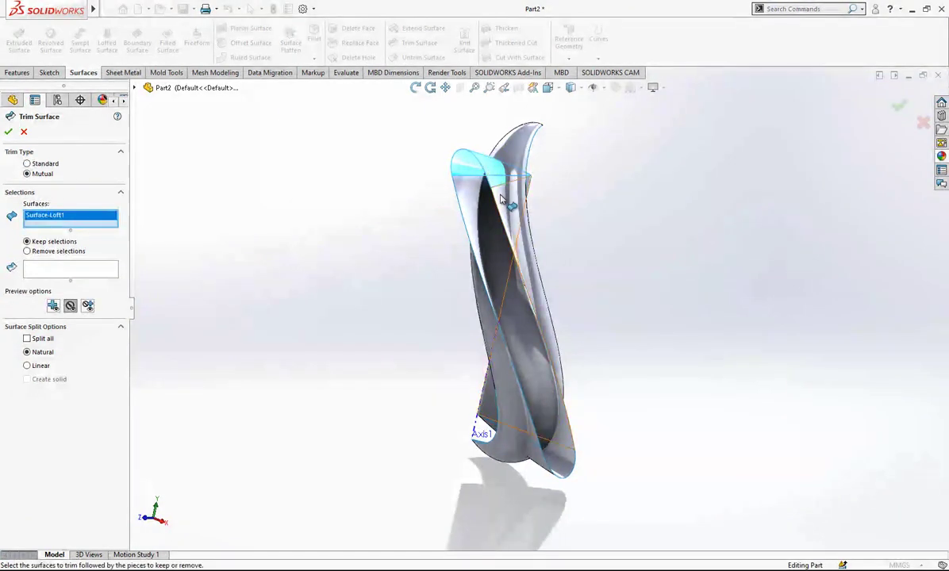
left_click(477, 204)
left_click(451, 204)
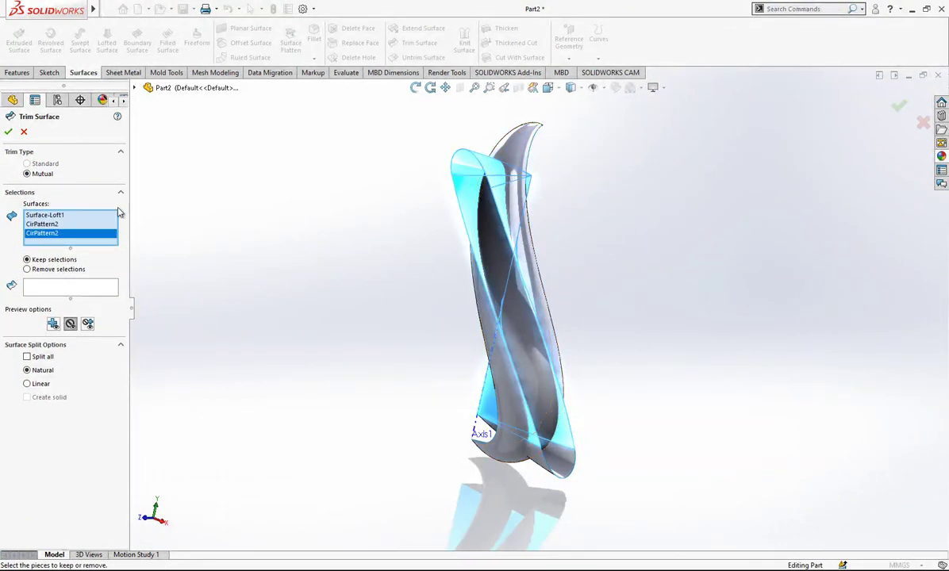
left_click(508, 161)
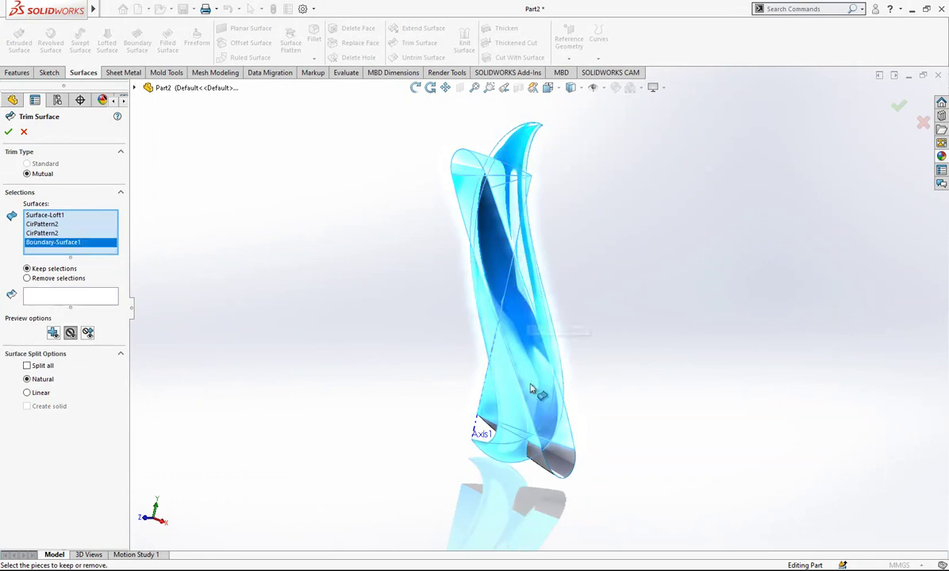
left_click(484, 436)
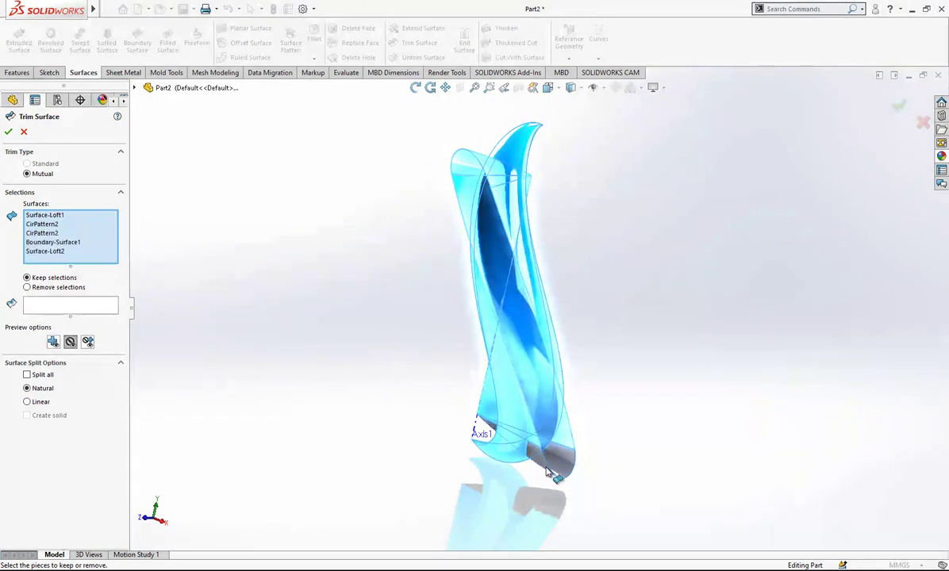
left_click(53, 300)
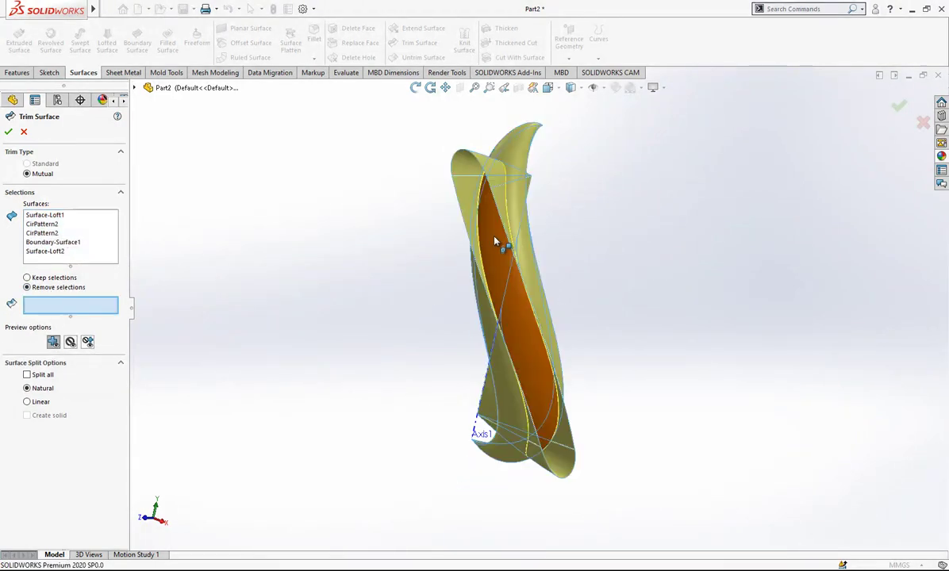
left_click(461, 220)
mouse_move(461, 220)
middle_mouse_down()
mouse_move(534, 262)
mouse_move(517, 233)
mouse_move(535, 212)
mouse_move(593, 194)
middle_mouse_up()
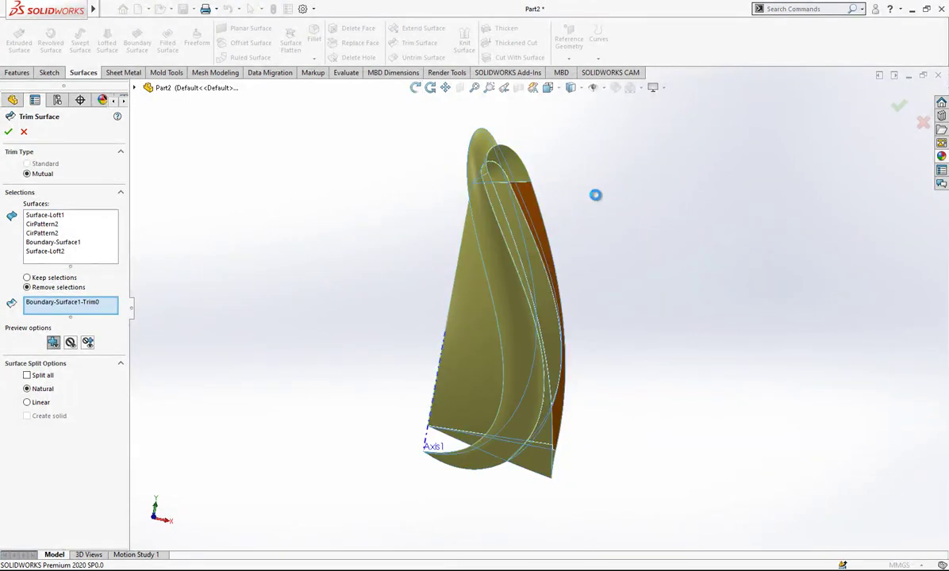
key("Return")
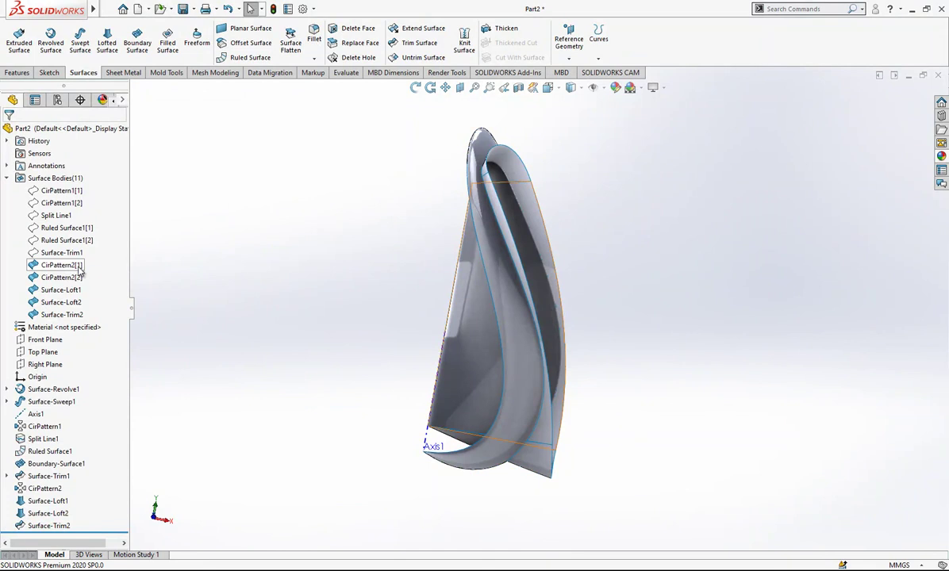
Step: Delete the CirPattern2[1], CirPattern2[2], Surface-Loft1 and Surface-Loft2 bodies with Delete/Keep Bodies
left_click(60, 277)
left_click(61, 303, "shift")
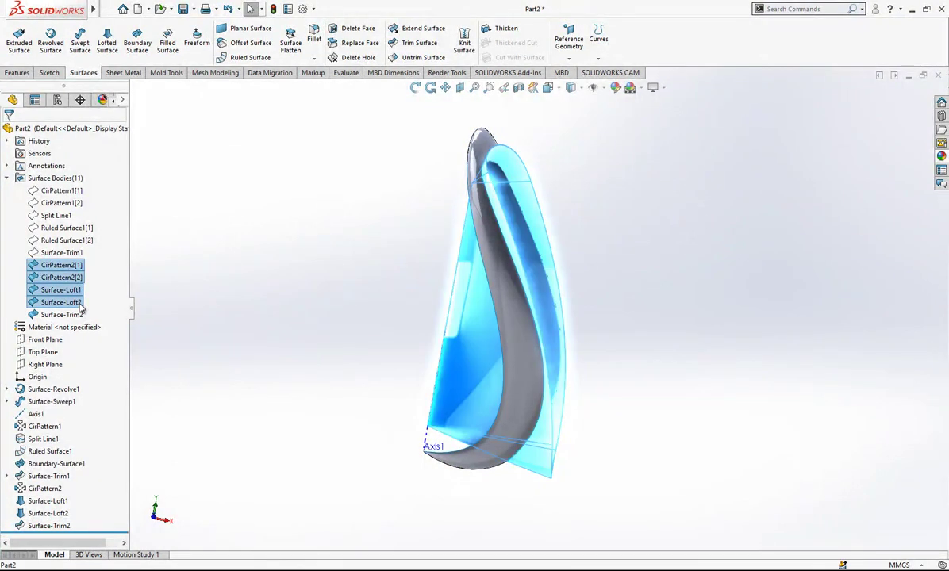
right_click(80, 305)
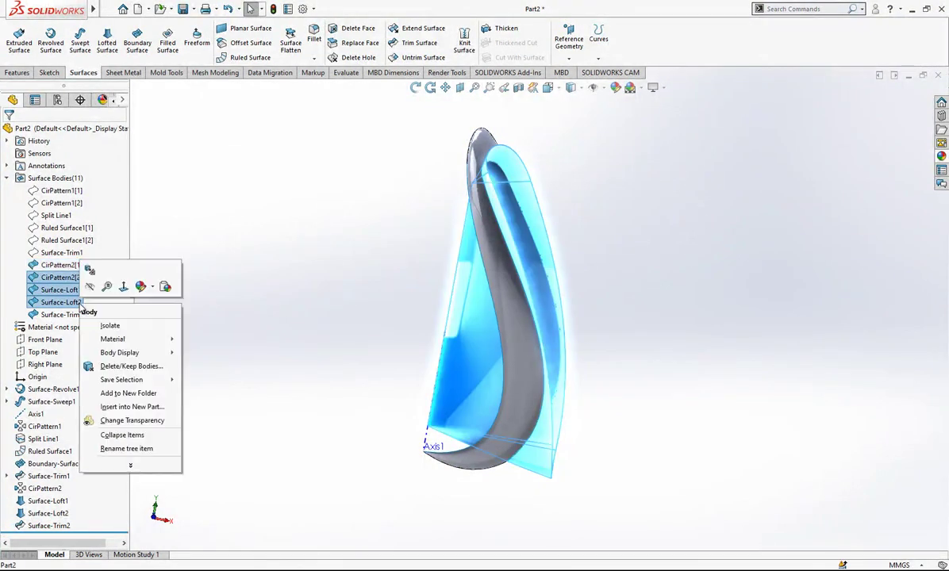
left_click(126, 366)
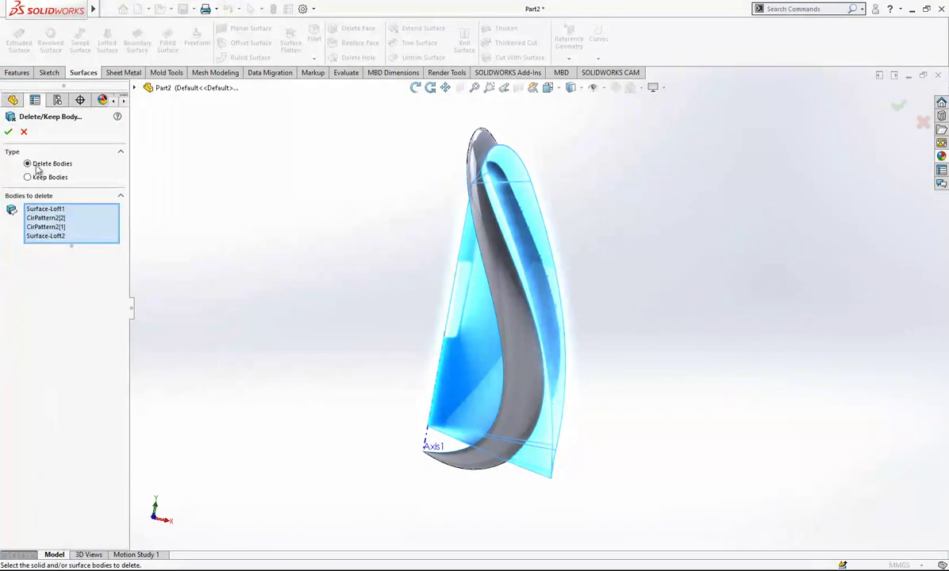
left_click(9, 133)
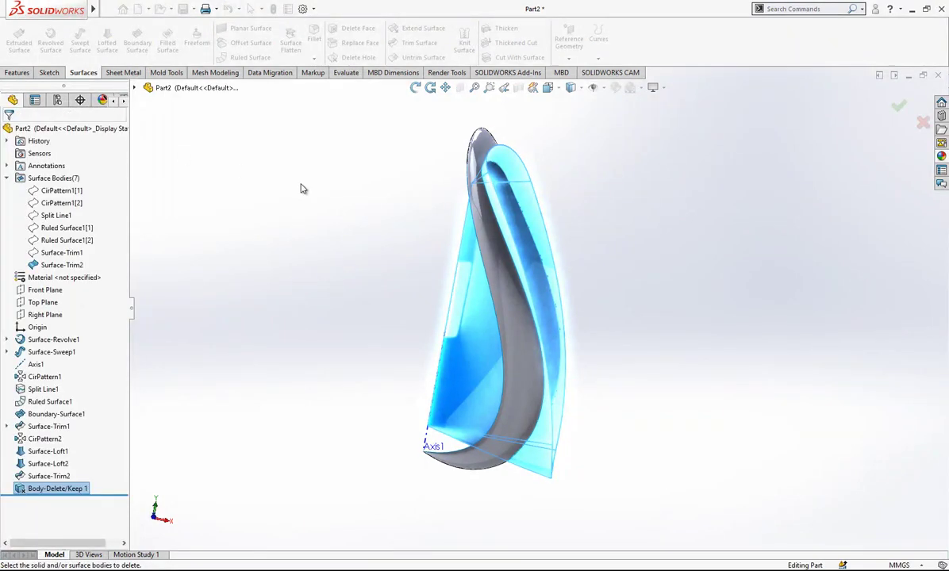
middle_click_drag(380, 238, 429, 322)
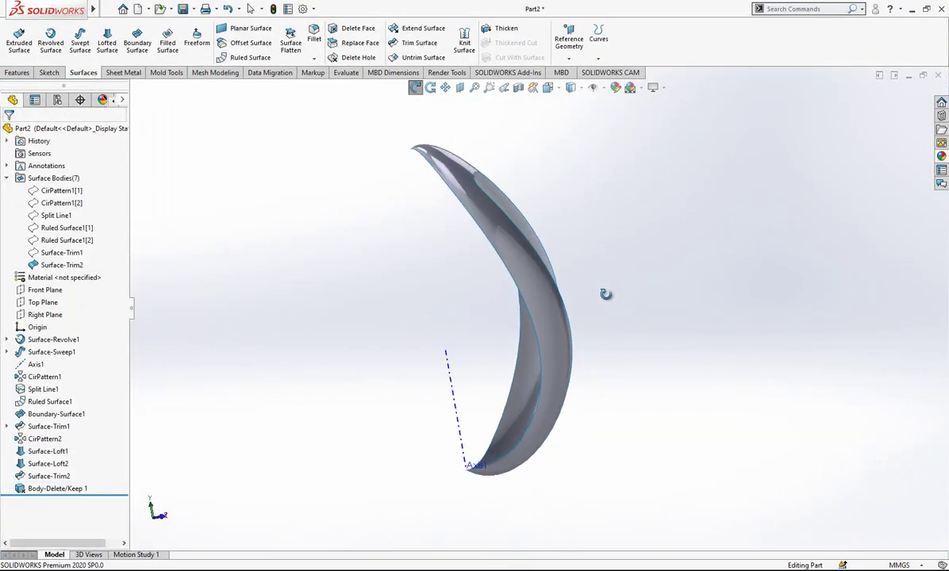
middle_click_drag(429, 322, 539, 250)
scroll(230, 69, "up", 2)
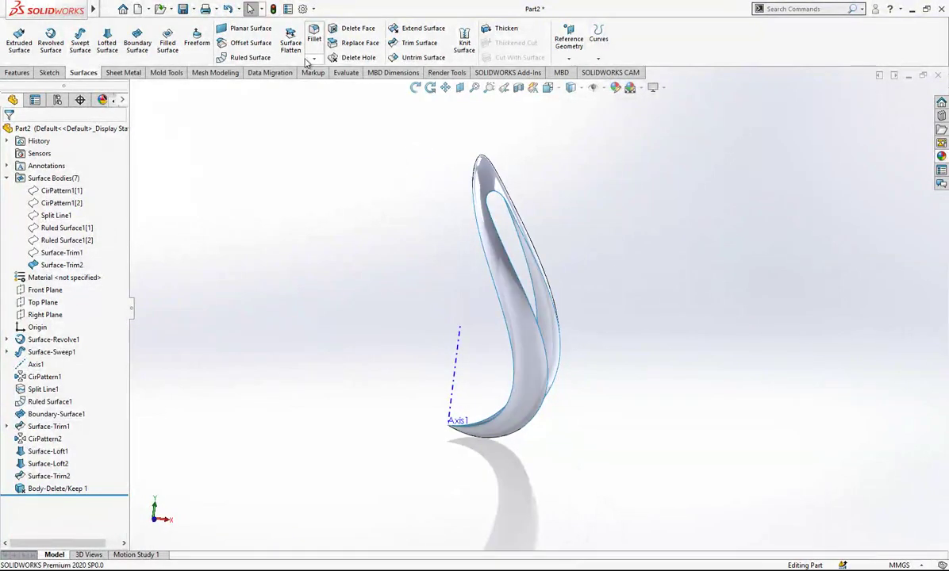
Step: Set up a body circular pattern of the twisted rib surface around Axis1
left_click(337, 58)
left_click(359, 85)
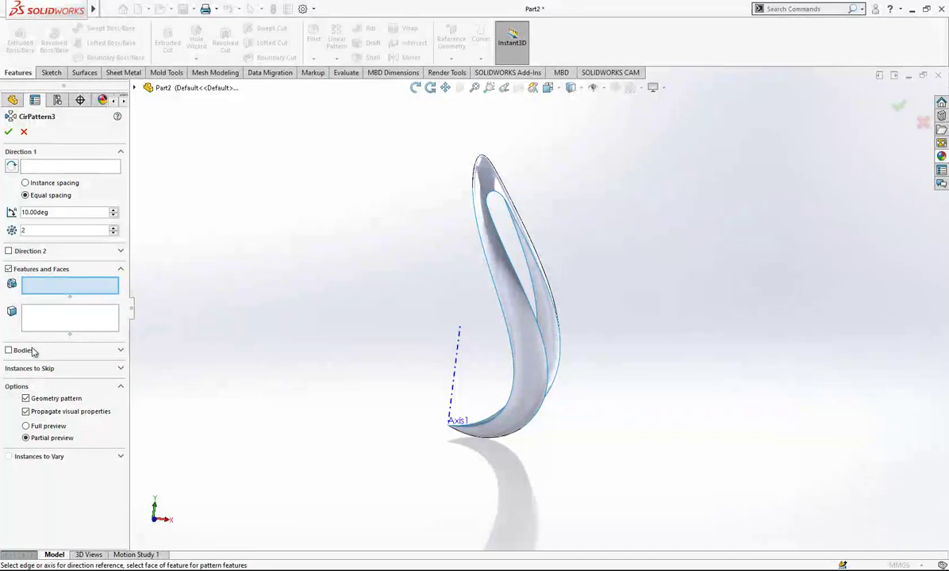
left_click(34, 350)
left_click(503, 260)
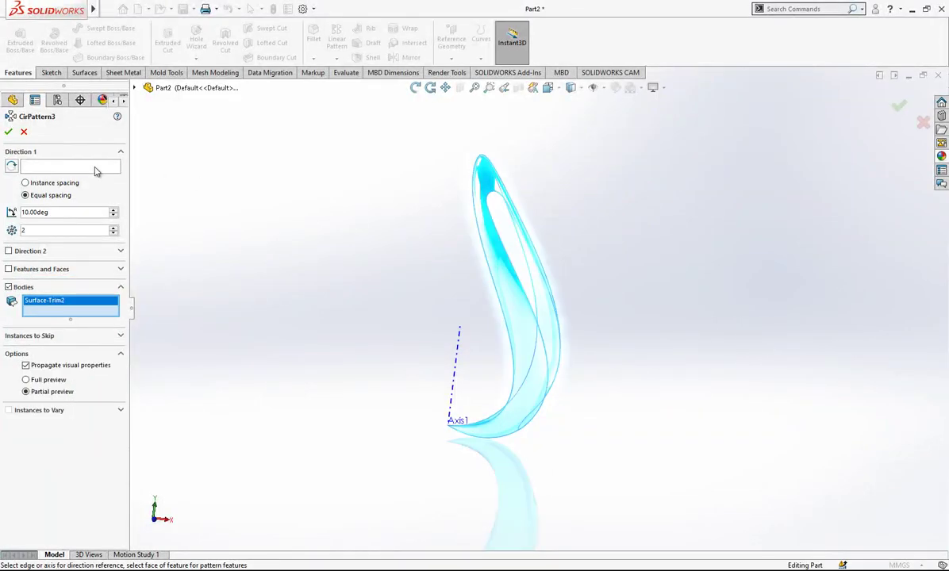
left_click(117, 165)
left_click(460, 346)
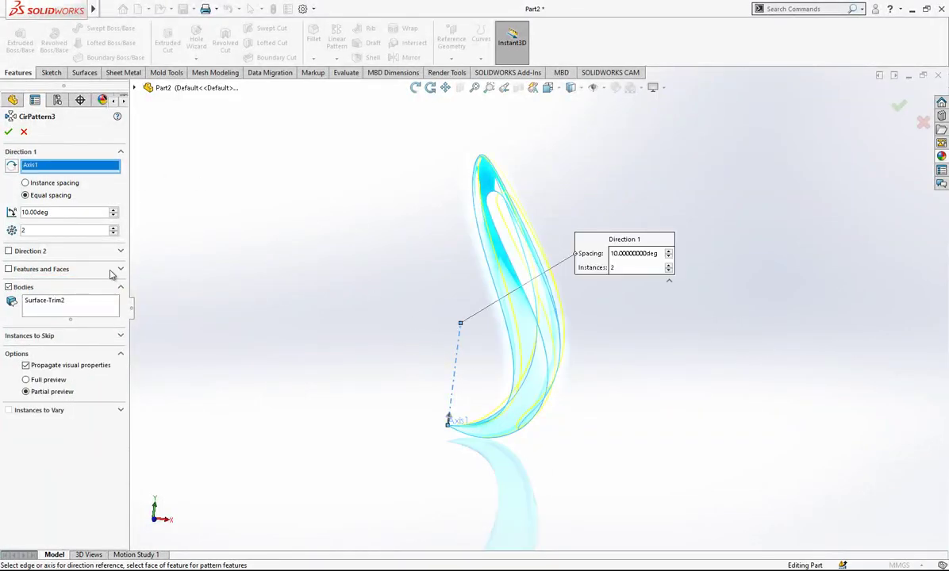
Step: Spread the pattern over 360° with 8 equally spaced instances
left_click_drag(65, 212, 16, 212)
type("360")
key("Return")
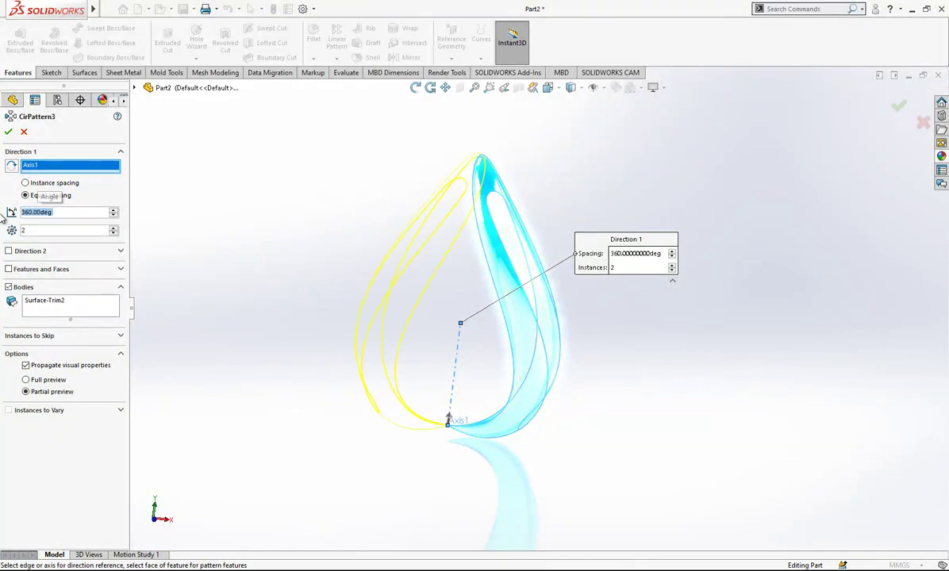
left_click(39, 230)
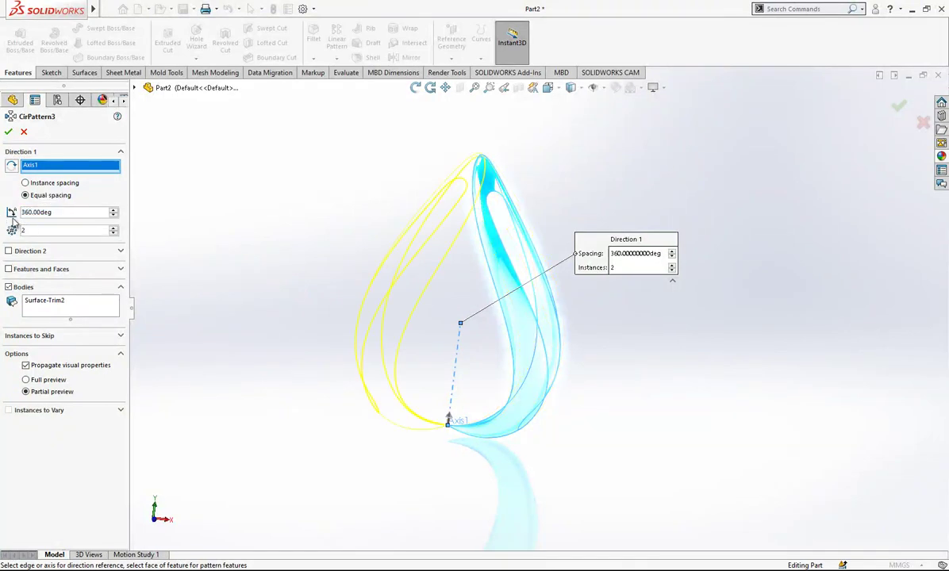
type("8")
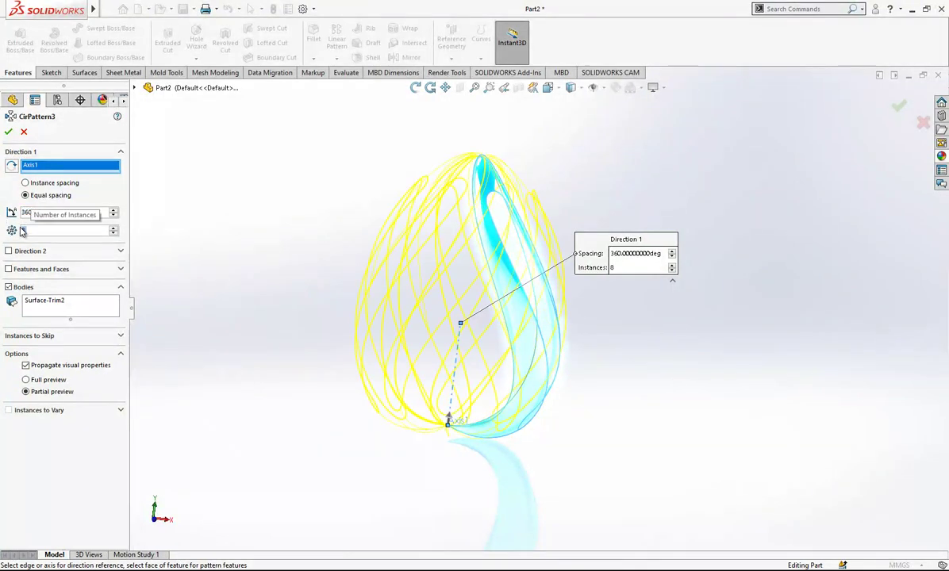
key("Return")
mouse_move(673, 157)
middle_mouse_down()
mouse_move(560, 378)
mouse_move(493, 242)
middle_mouse_up()
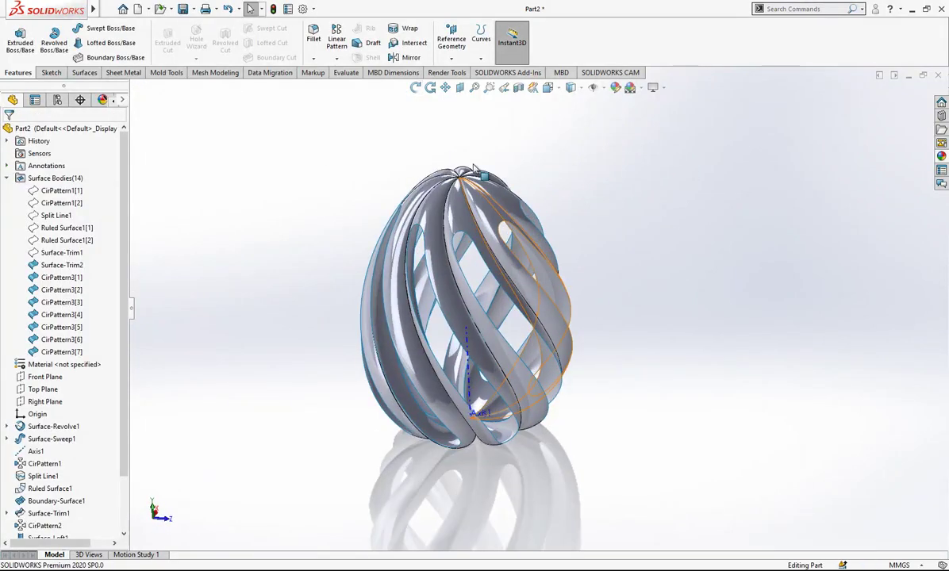
left_click(83, 72)
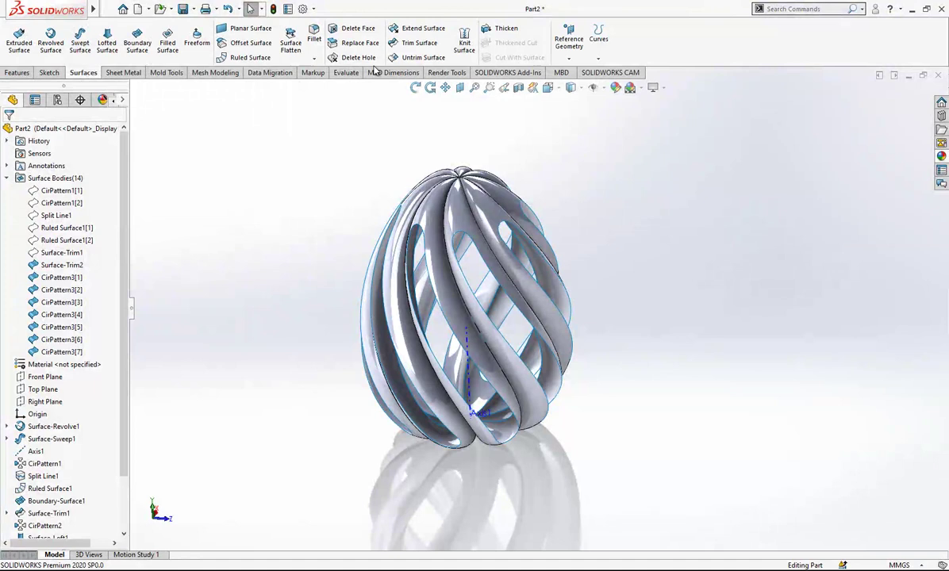
Step: Box-select all eight rib surfaces and knit them with Knit Surface
left_click(464, 41)
left_click_drag(682, 132, 495, 421)
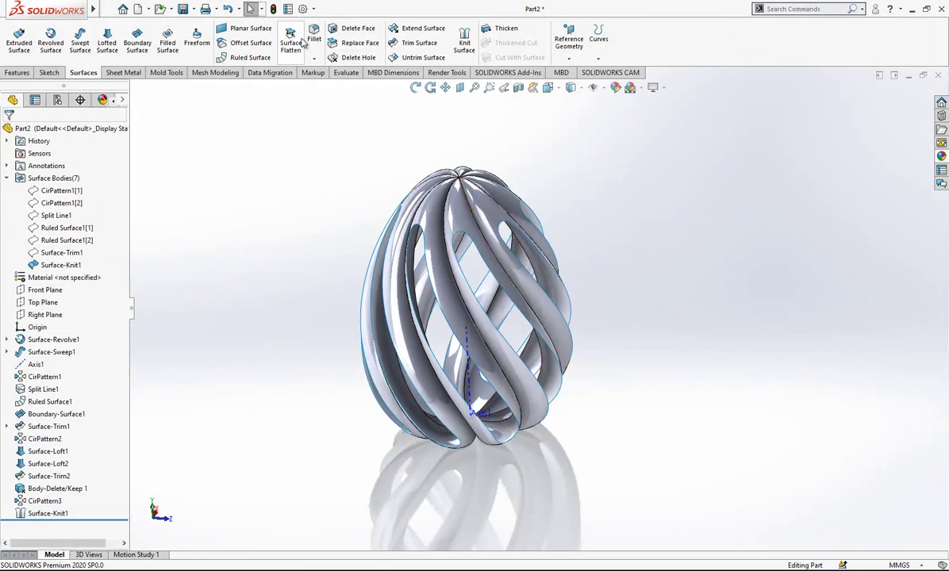
Step: Fillet the connected rib edge loop of the knitted egg with a 4 mm radius
left_click(314, 35)
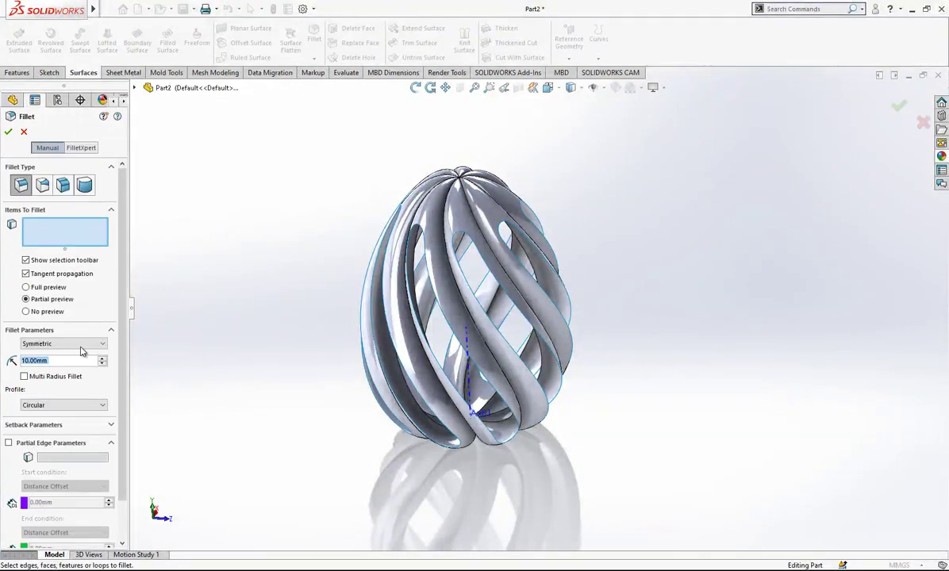
type("4")
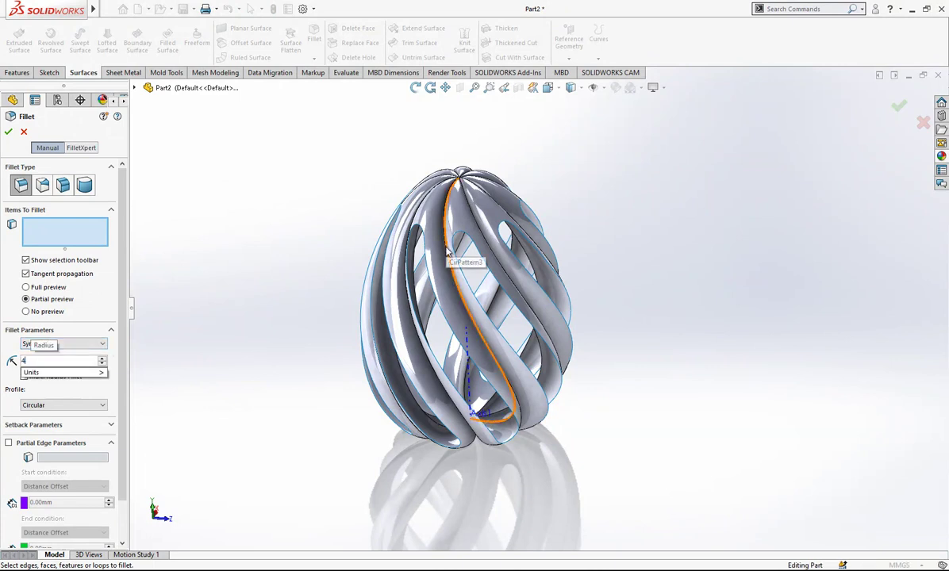
key("Return")
left_click(473, 205)
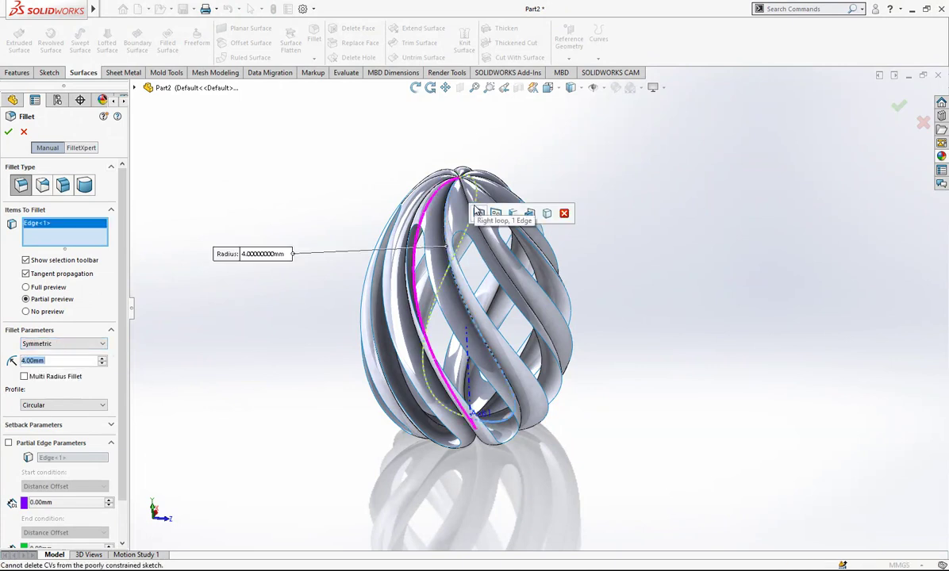
left_click(514, 215)
scroll(579, 273, "down", 2)
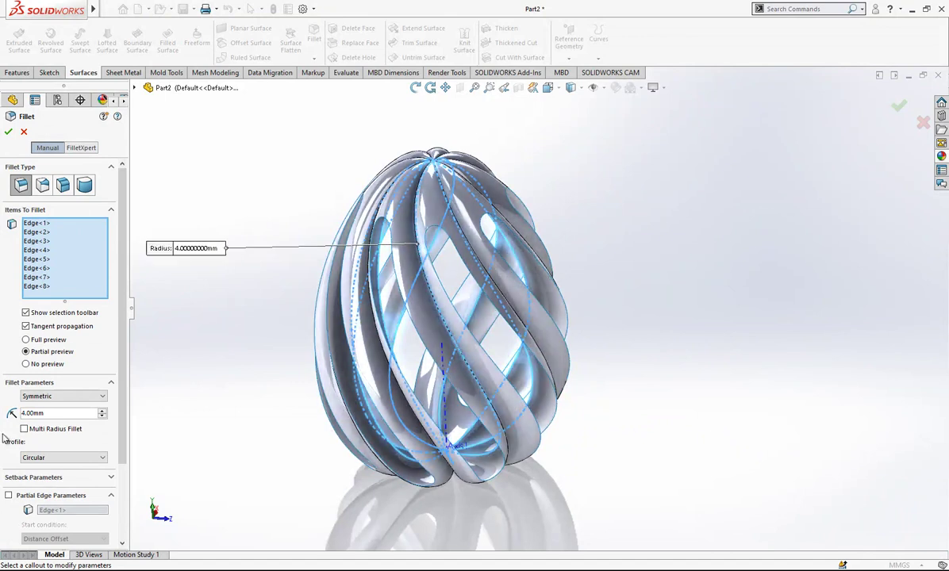
left_click(8, 132)
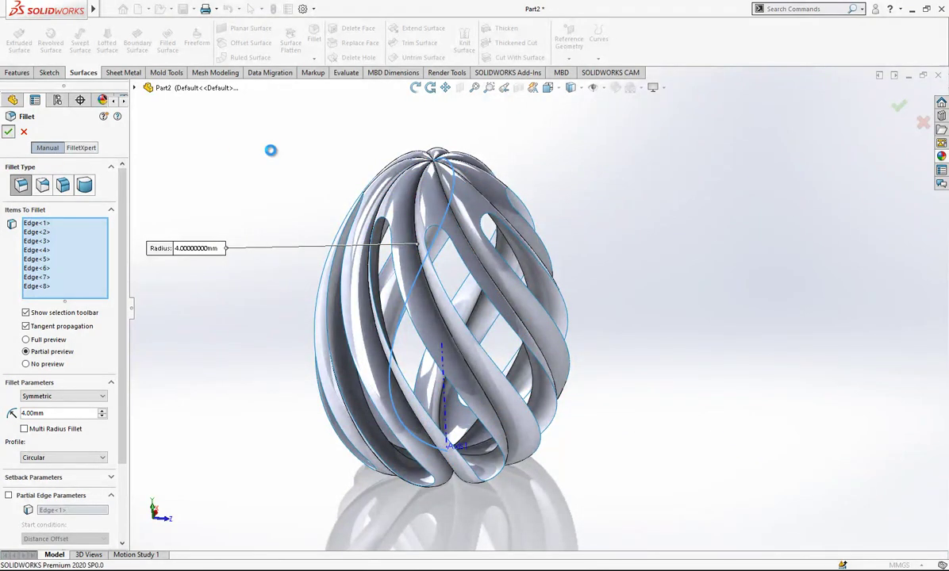
scroll(493, 307, "up", 3)
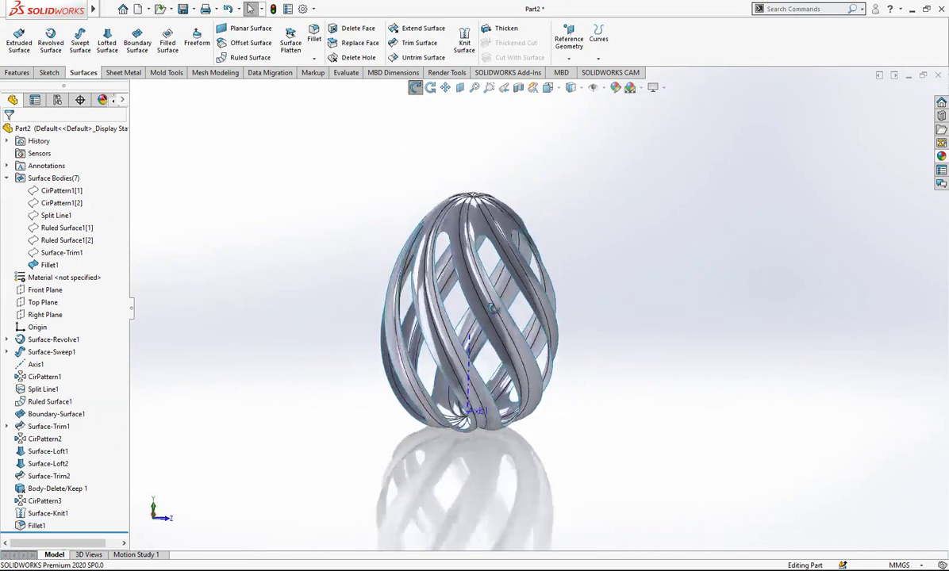
scroll(492, 308, "down", 2)
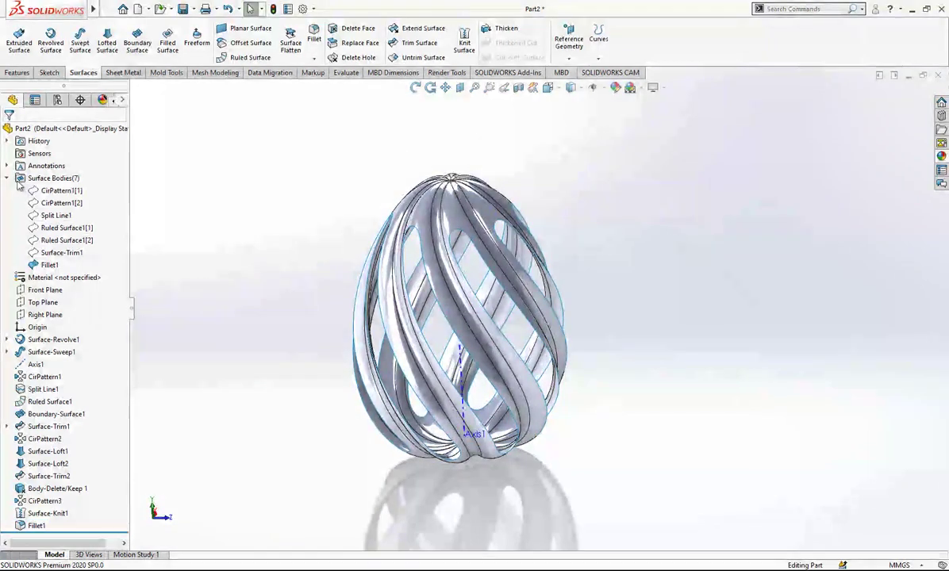
left_click(7, 178)
mouse_move(555, 230)
middle_mouse_down()
mouse_move(611, 218)
mouse_move(550, 254)
middle_mouse_up()
scroll(505, 249, "down", 2)
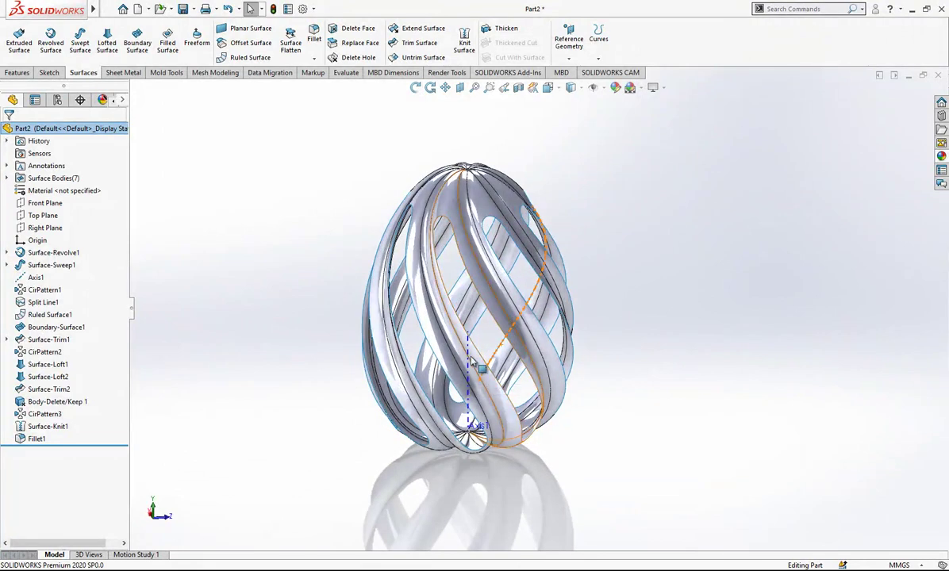
mouse_move(656, 313)
middle_mouse_down()
mouse_move(597, 332)
mouse_move(592, 356)
mouse_move(605, 328)
mouse_move(631, 317)
mouse_move(597, 298)
mouse_move(504, 300)
mouse_move(575, 311)
mouse_move(587, 323)
mouse_move(536, 225)
mouse_move(650, 211)
mouse_move(617, 301)
middle_mouse_up()
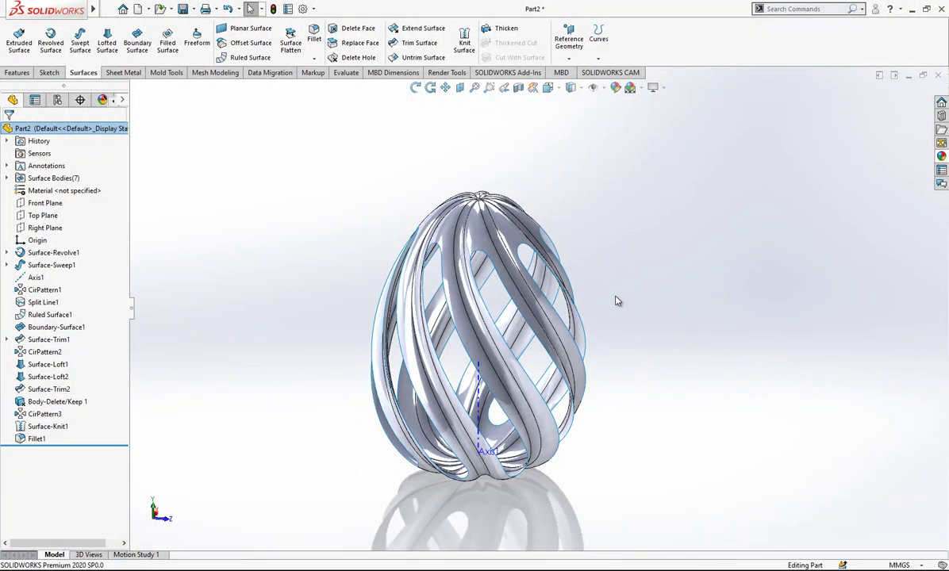
Step: Thicken the filleted egg surface Fillet1 by 1.50 mm into a solid
left_click(500, 28)
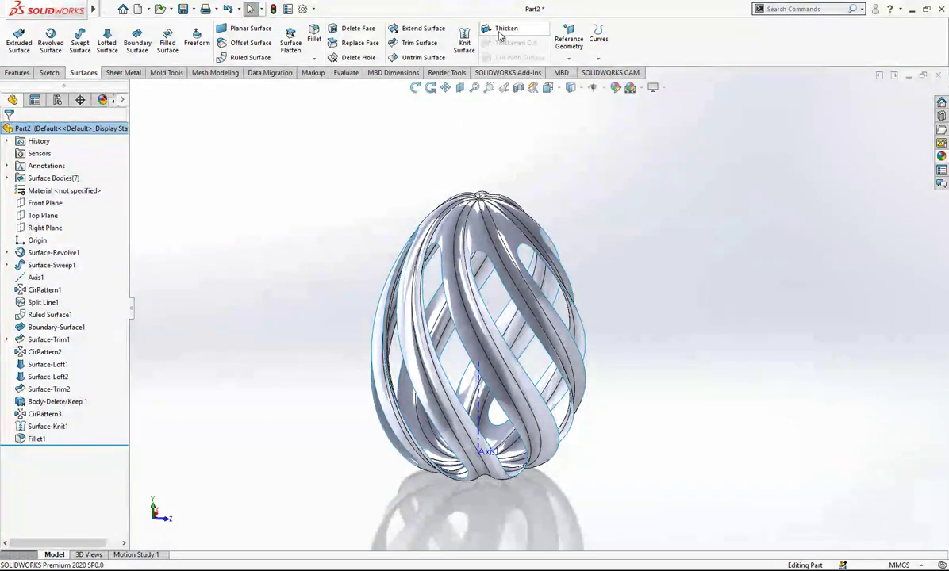
left_click(490, 226)
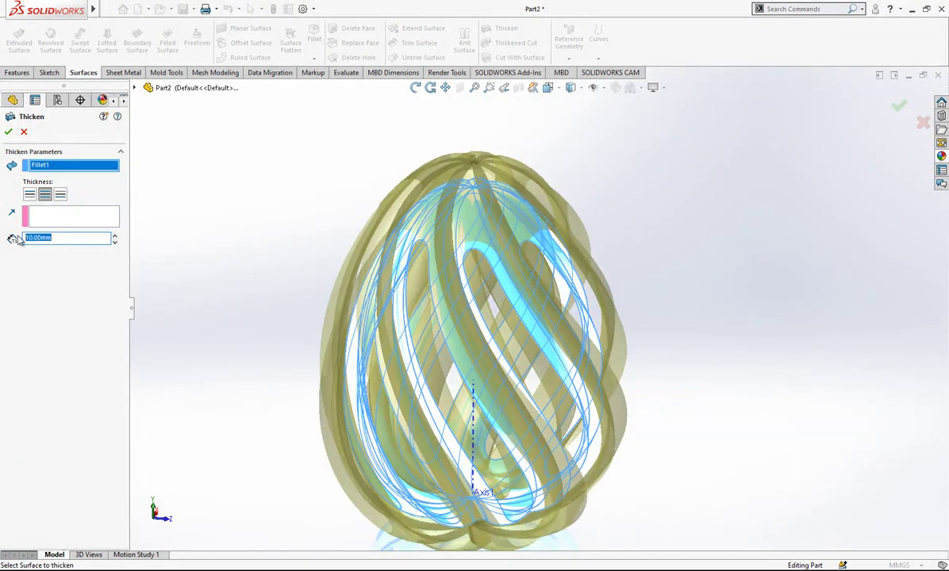
type("1.5")
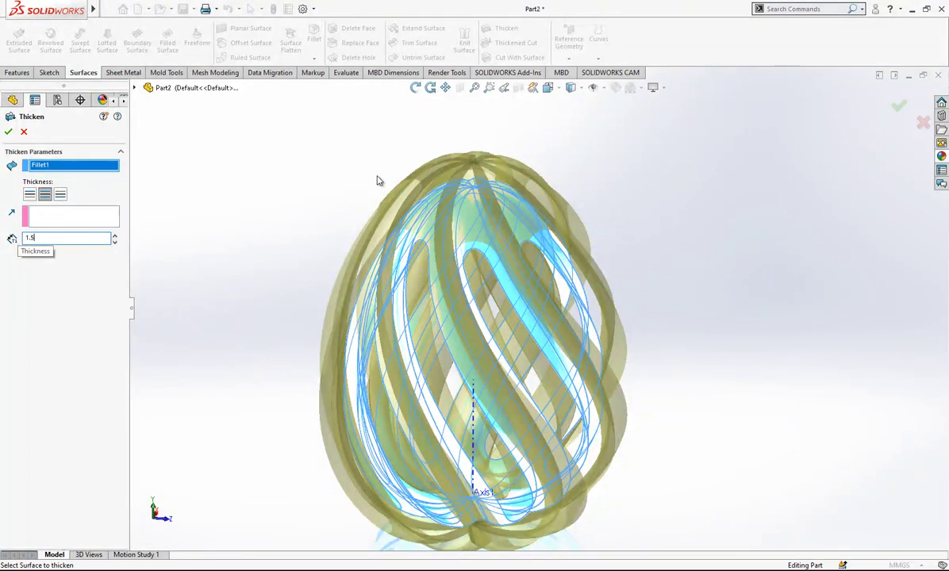
key("Return")
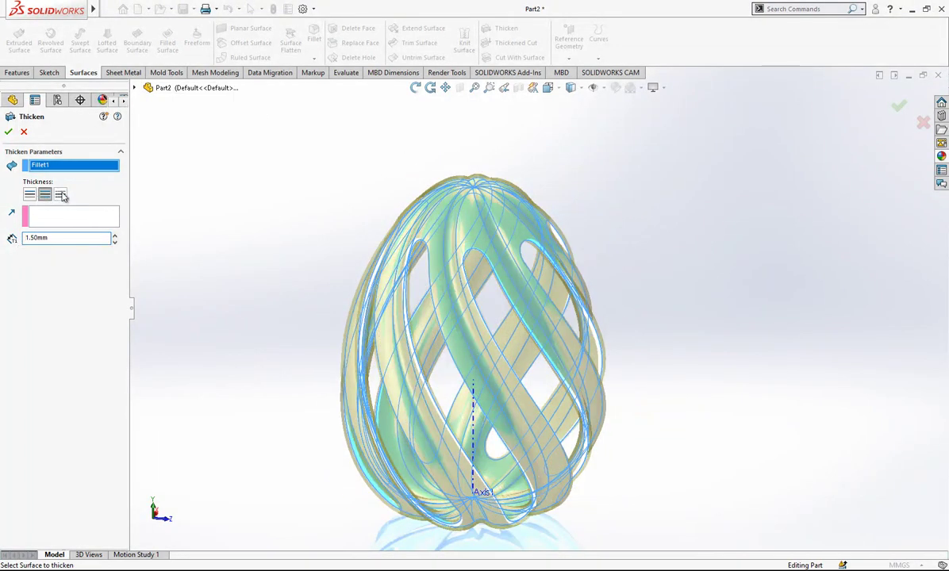
scroll(480, 198, "down", 2)
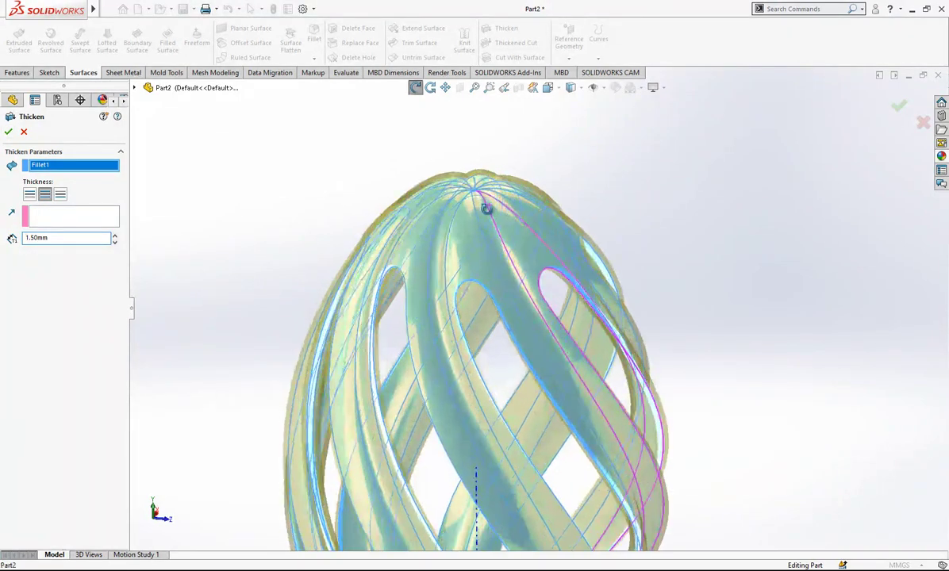
scroll(489, 205, "down", 2)
scroll(491, 211, "down", 3)
scroll(500, 204, "down", 2)
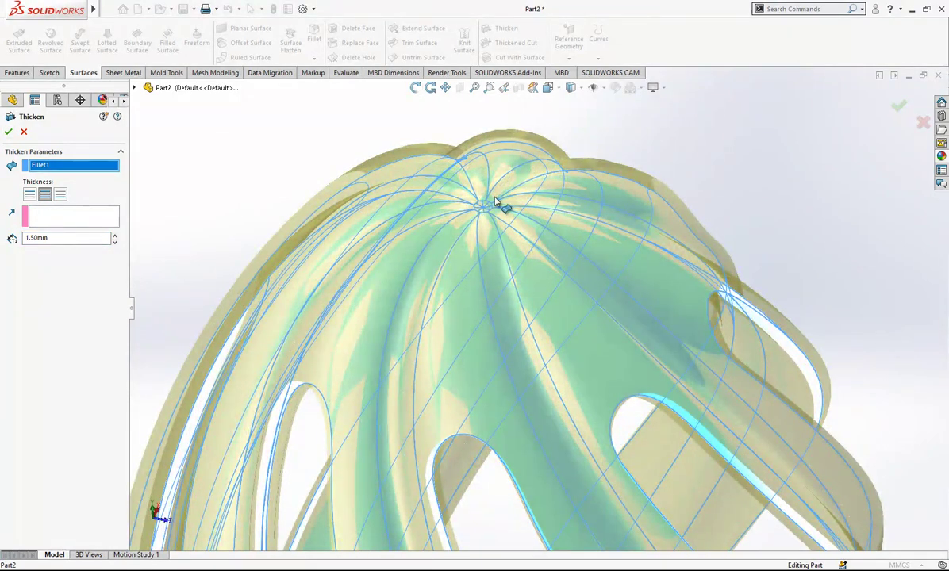
scroll(496, 230, "up", 2)
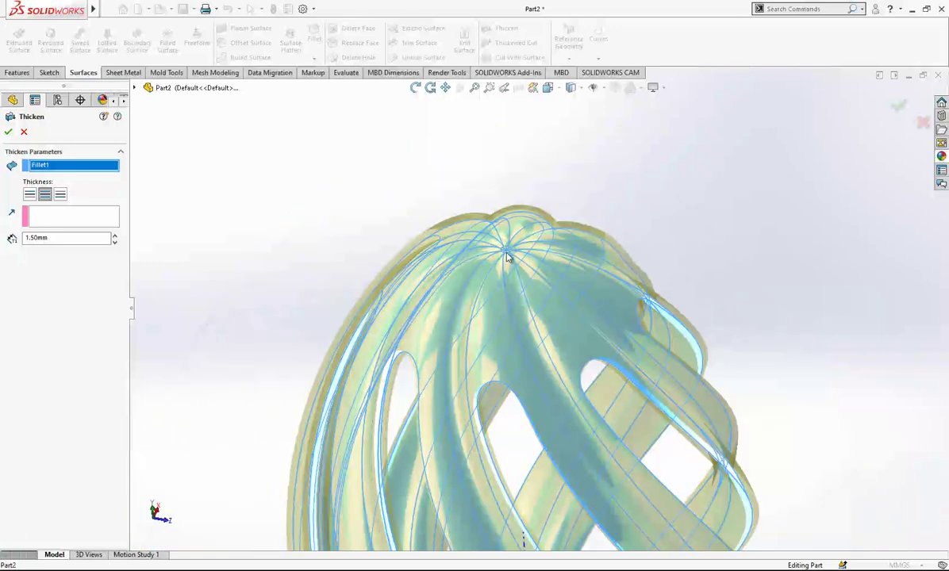
scroll(508, 252, "up", 1)
scroll(525, 268, "up", 1)
scroll(524, 265, "up", 2)
middle_click_drag(546, 318, 610, 423)
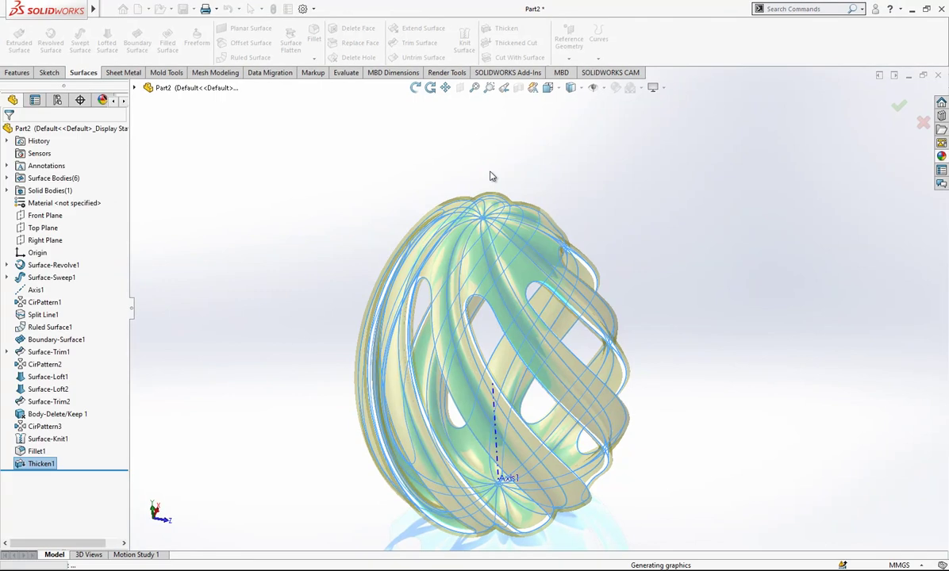
Step: Hide Axis1 so only the solid egg lattice is displayed
middle_click_drag(475, 199, 560, 368)
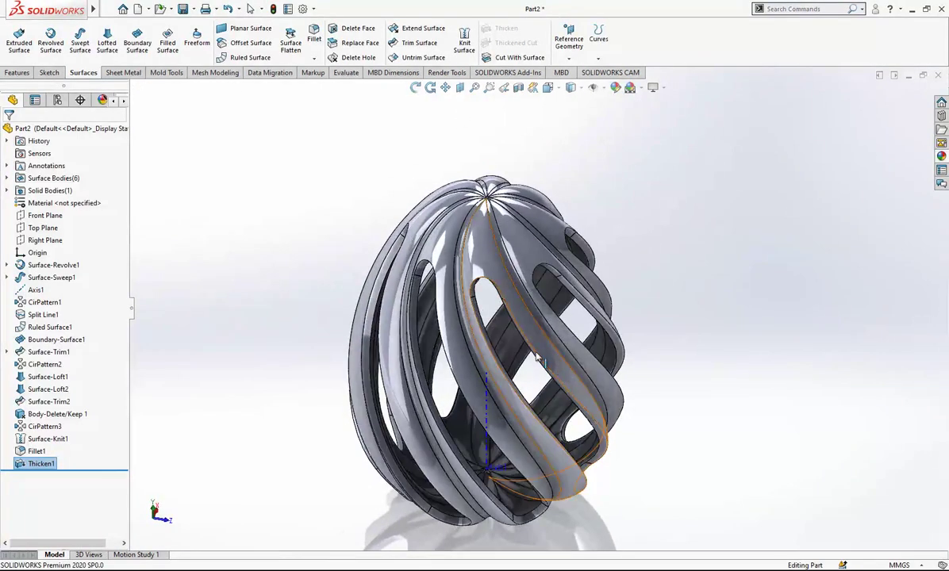
middle_click_drag(501, 406, 456, 373)
left_click(452, 373)
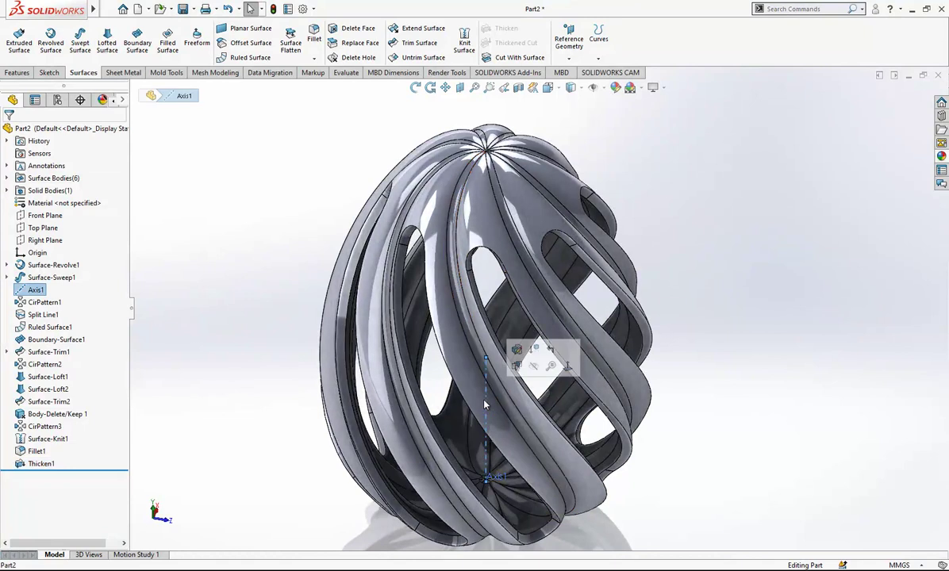
left_click(520, 353)
middle_click_drag(708, 274, 577, 347)
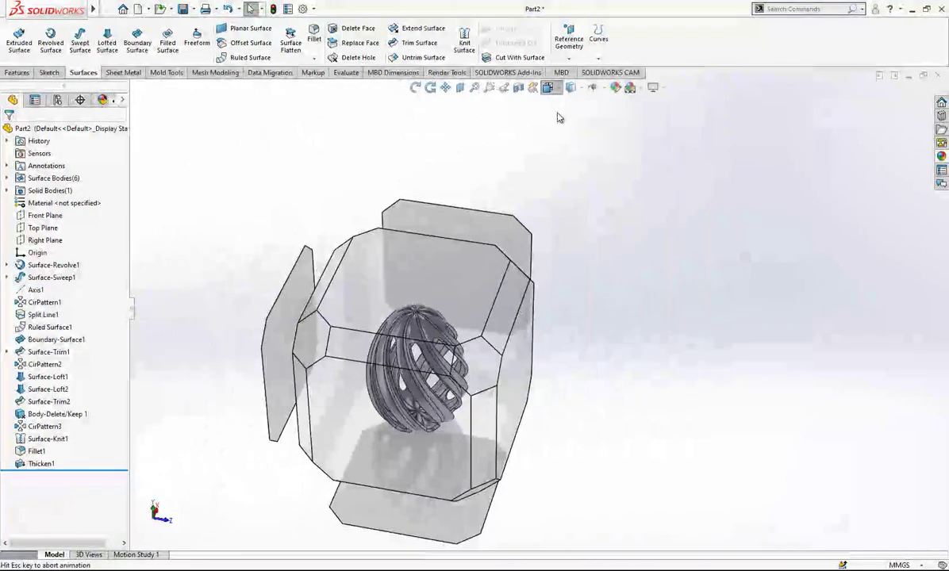
left_click(549, 88)
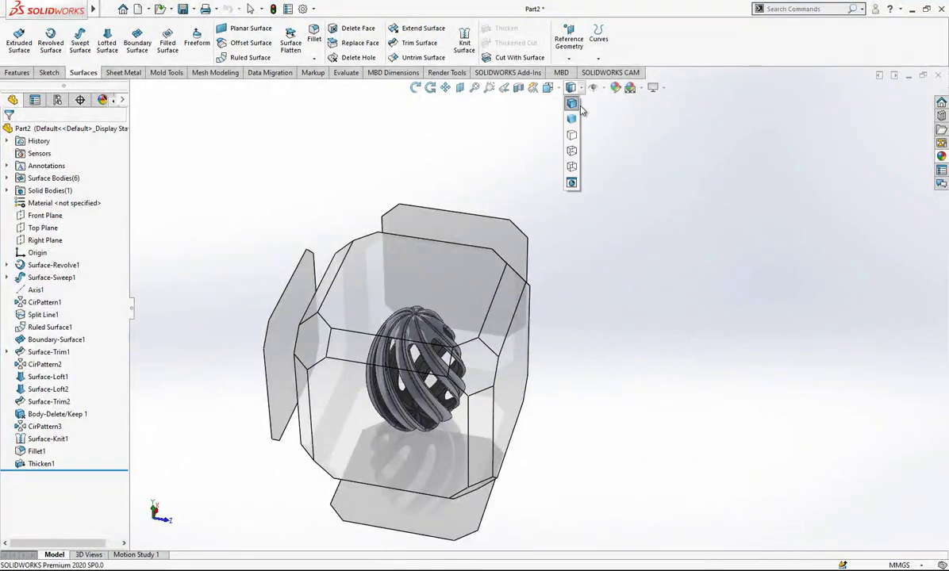
Step: Start a 2 mm fillet on the first four rib edges, with preview turned off
left_click(314, 35)
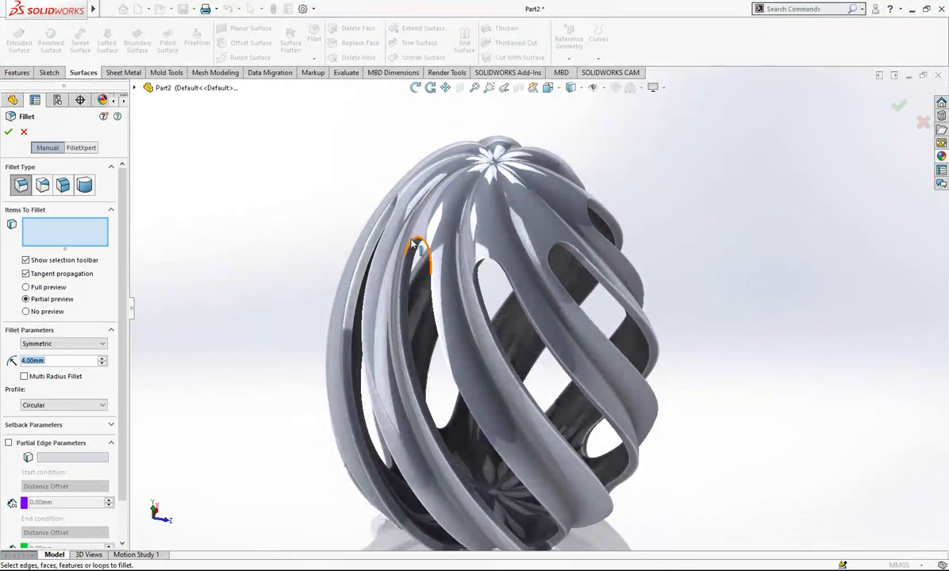
type("2")
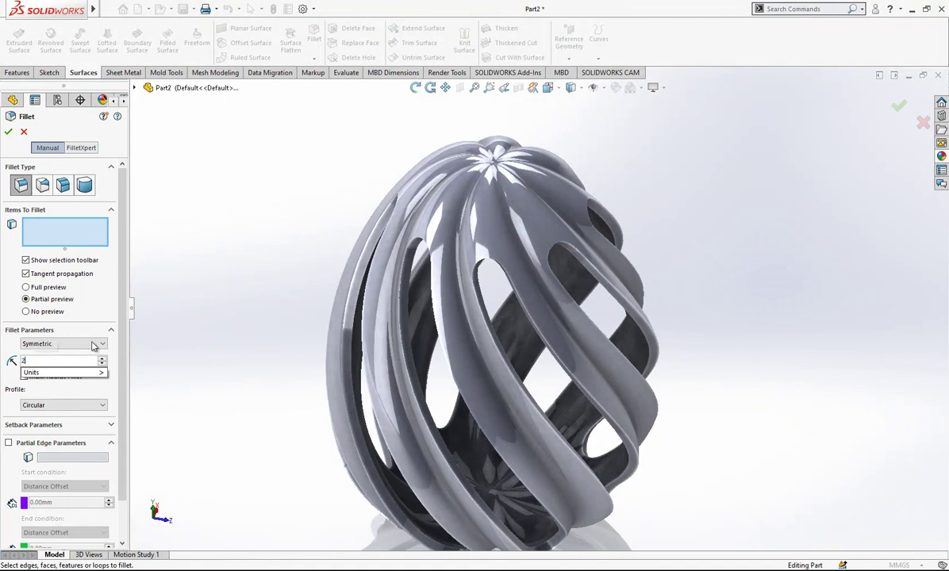
left_click(418, 243)
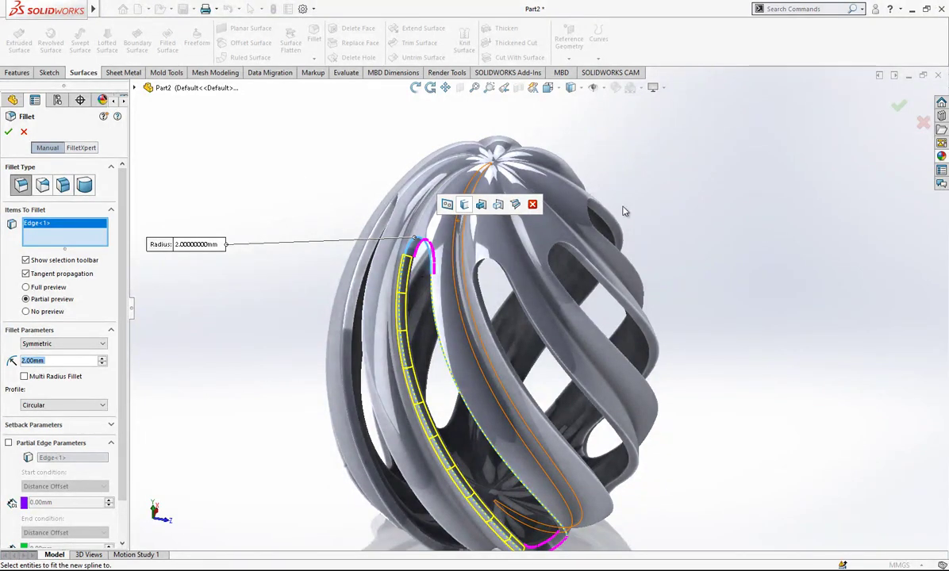
middle_click_drag(625, 205, 541, 277)
left_click(506, 268)
left_click(558, 258)
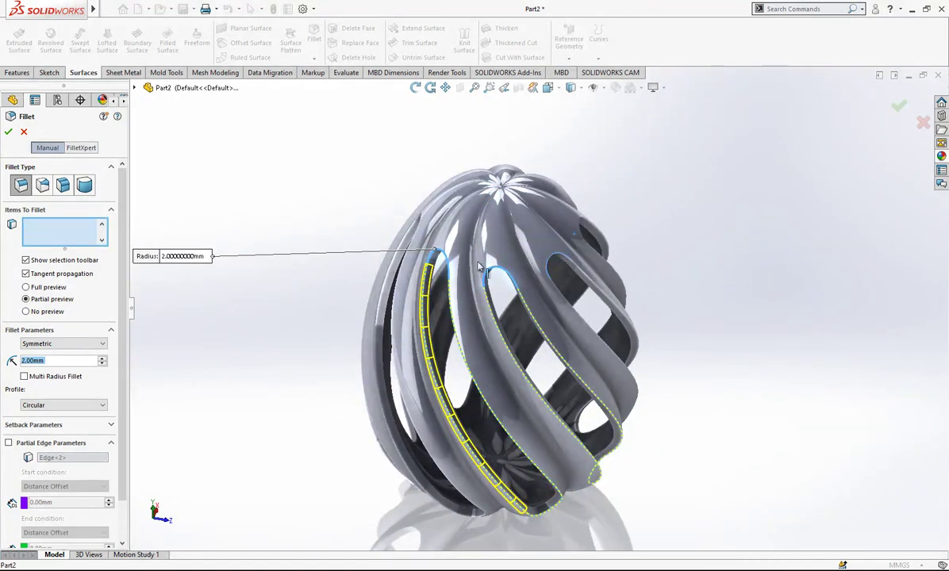
left_click(46, 311)
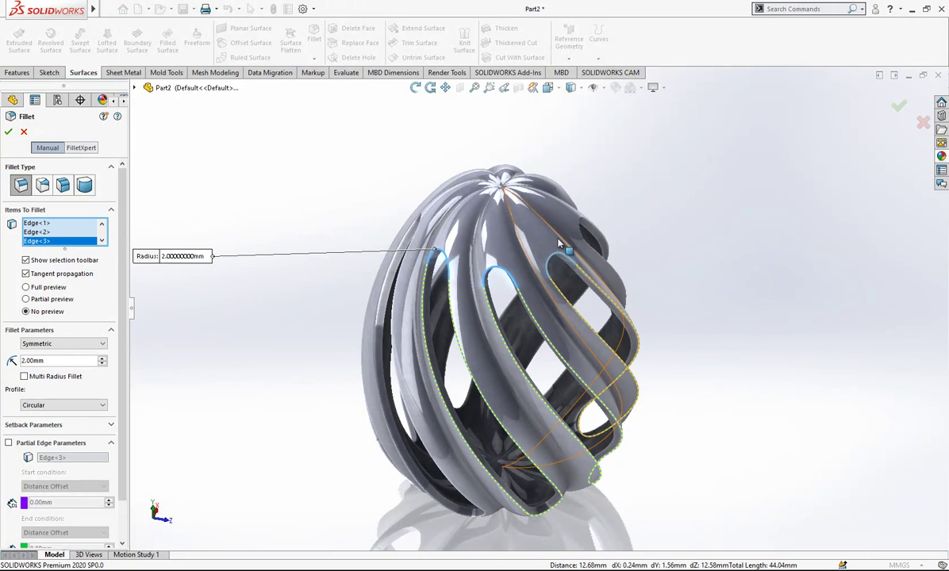
left_click(580, 227)
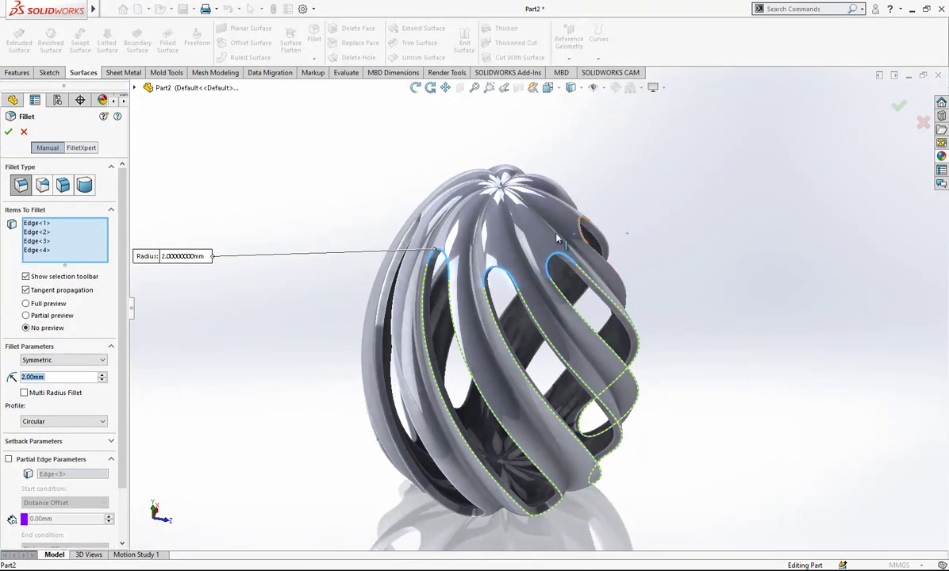
Step: Add the remaining four rib edges and apply the 2 mm fillet
mouse_move(612, 233)
middle_mouse_down()
mouse_move(646, 239)
mouse_move(611, 214)
mouse_move(752, 222)
mouse_move(599, 234)
middle_mouse_up()
scroll(445, 192, "down", 3)
scroll(469, 210, "down", 2)
left_click(470, 210)
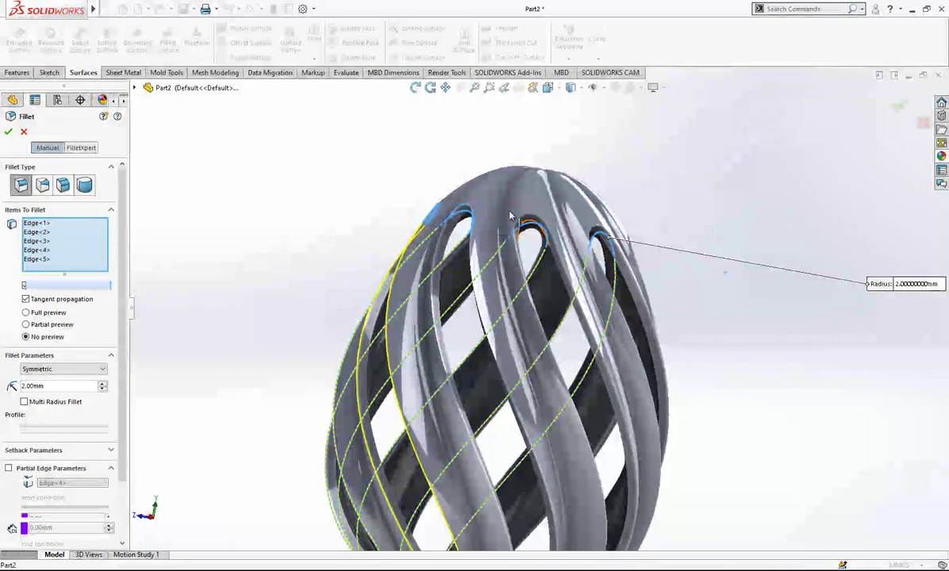
left_click(599, 232)
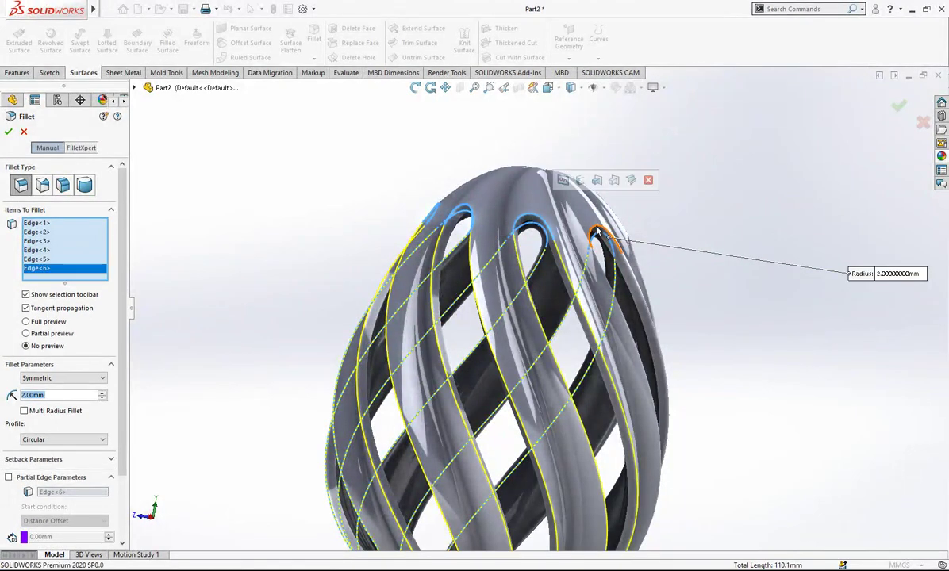
left_click(598, 233)
mouse_move(543, 229)
middle_mouse_down()
mouse_move(520, 238)
mouse_move(623, 238)
middle_mouse_up()
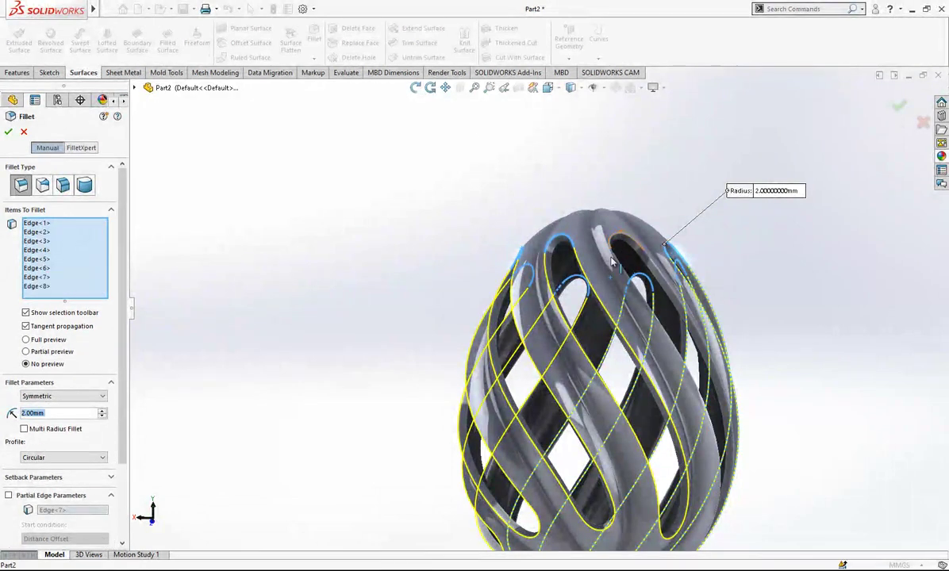
left_click(624, 238)
scroll(603, 262, "up", 3)
middle_click_drag(570, 268, 428, 310)
scroll(555, 325, "down", 2)
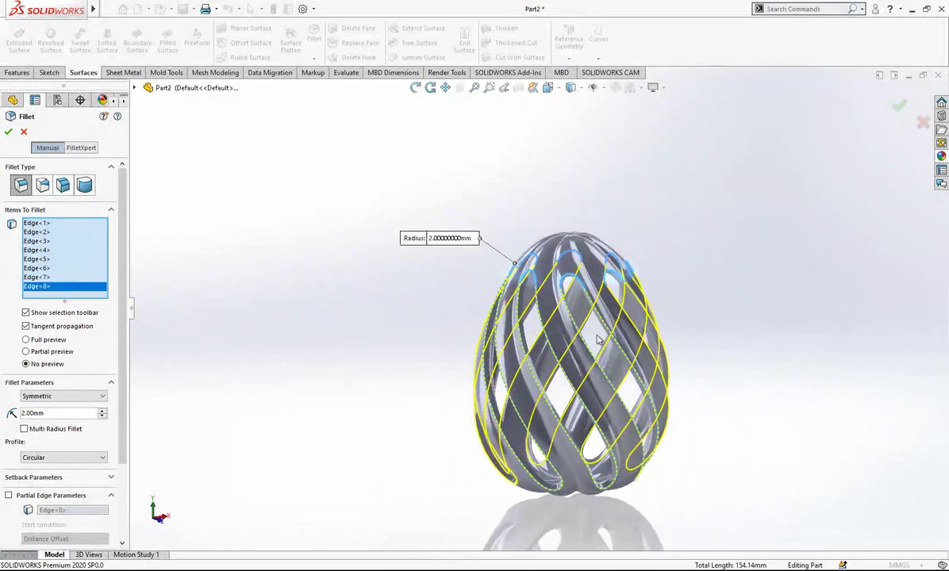
scroll(595, 333, "down", 2)
left_click(8, 134)
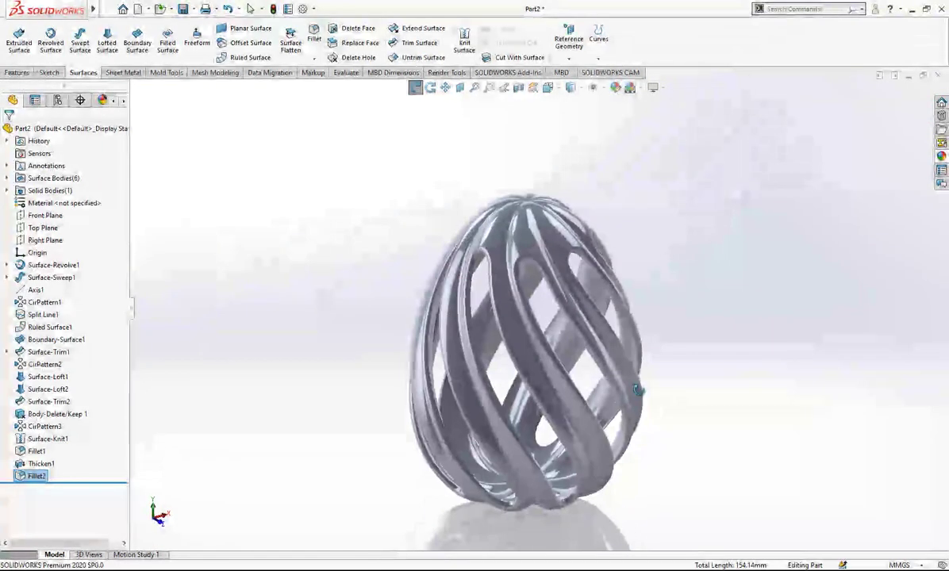
Step: Give the egg body a green colour appearance
right_click(528, 233)
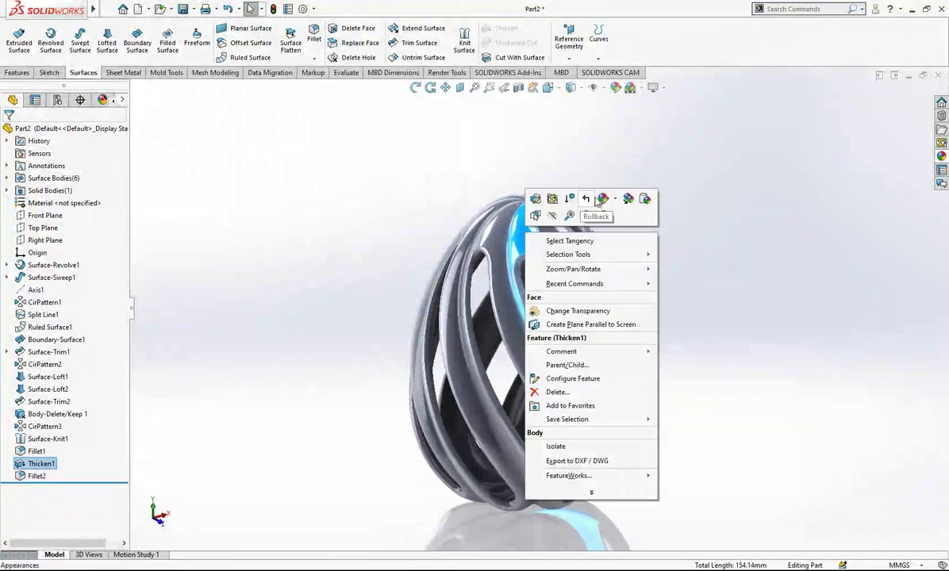
left_click(587, 242)
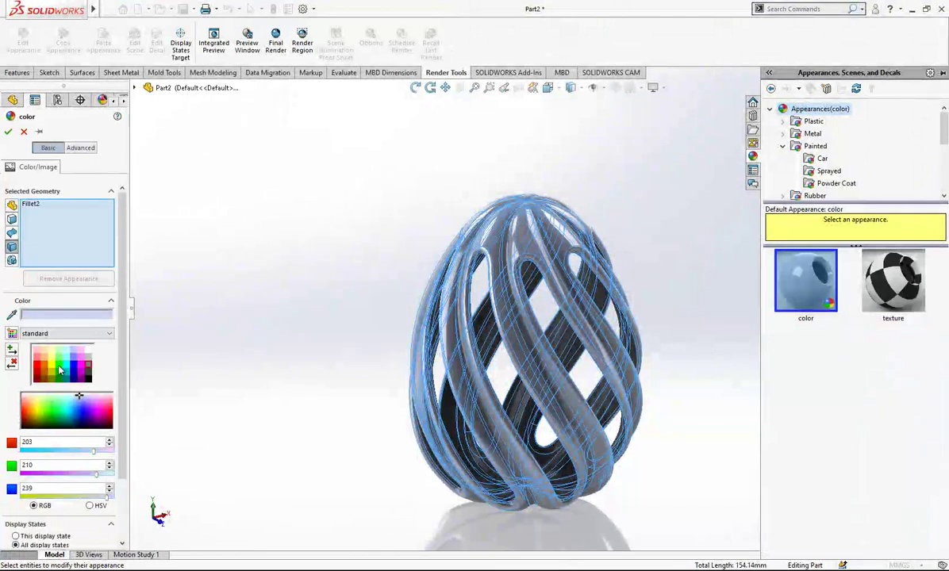
left_click(56, 361)
left_click(7, 131)
mouse_move(488, 286)
middle_mouse_down()
mouse_move(602, 264)
mouse_move(607, 444)
middle_mouse_up()
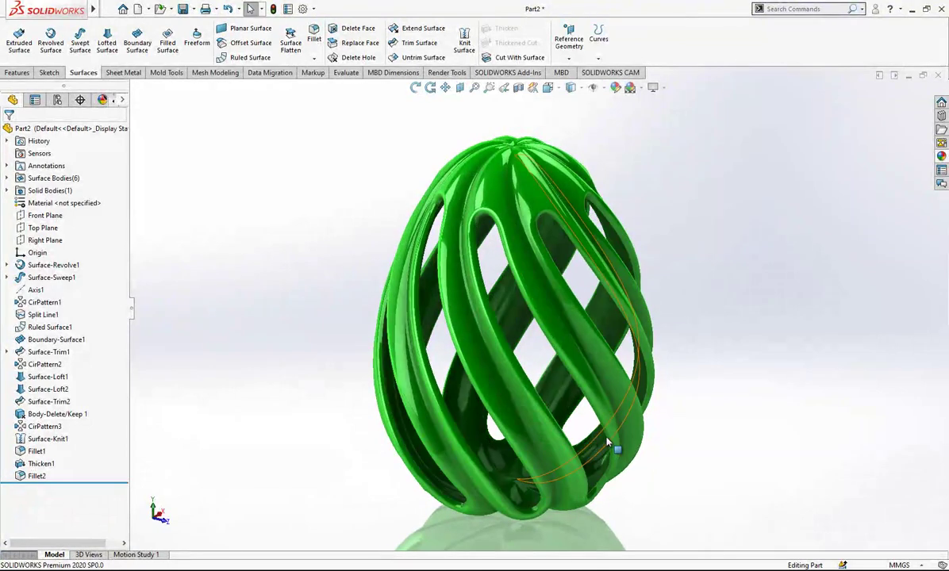